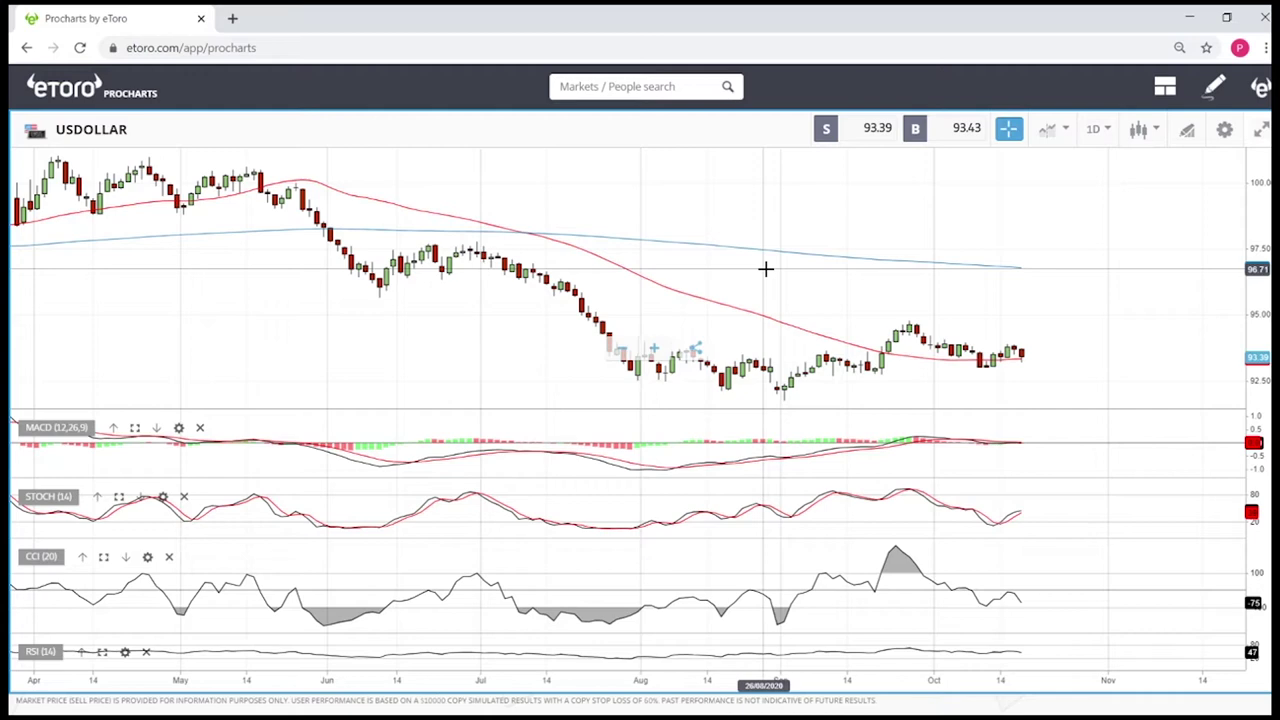
Step: Examine the USDOLLAR daily chart over short and long time spans, comparing recent candles with both moving averages
scroll(1034, 354, "up", 3)
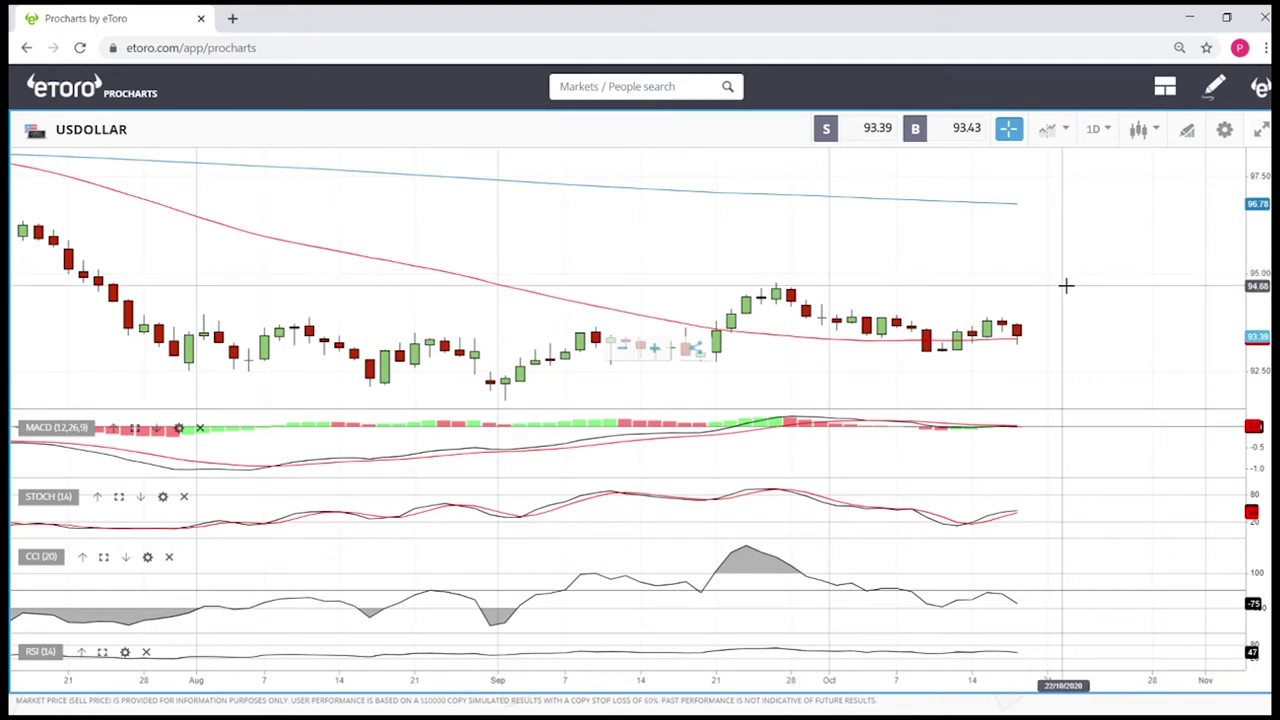
scroll(1050, 340, "up", 5)
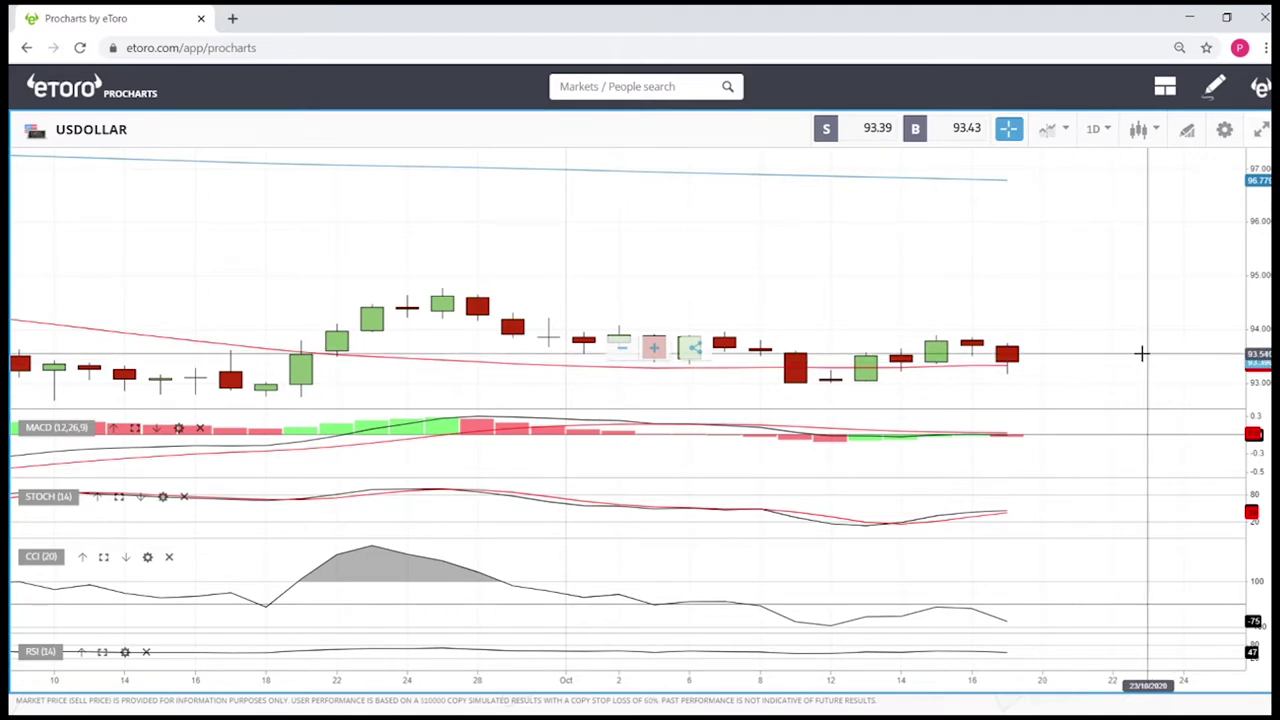
scroll(1121, 336, "down", 1)
scroll(1121, 336, "down", 1)
scroll(1120, 334, "up", 2)
scroll(1137, 343, "down", 2)
scroll(1098, 346, "down", 2)
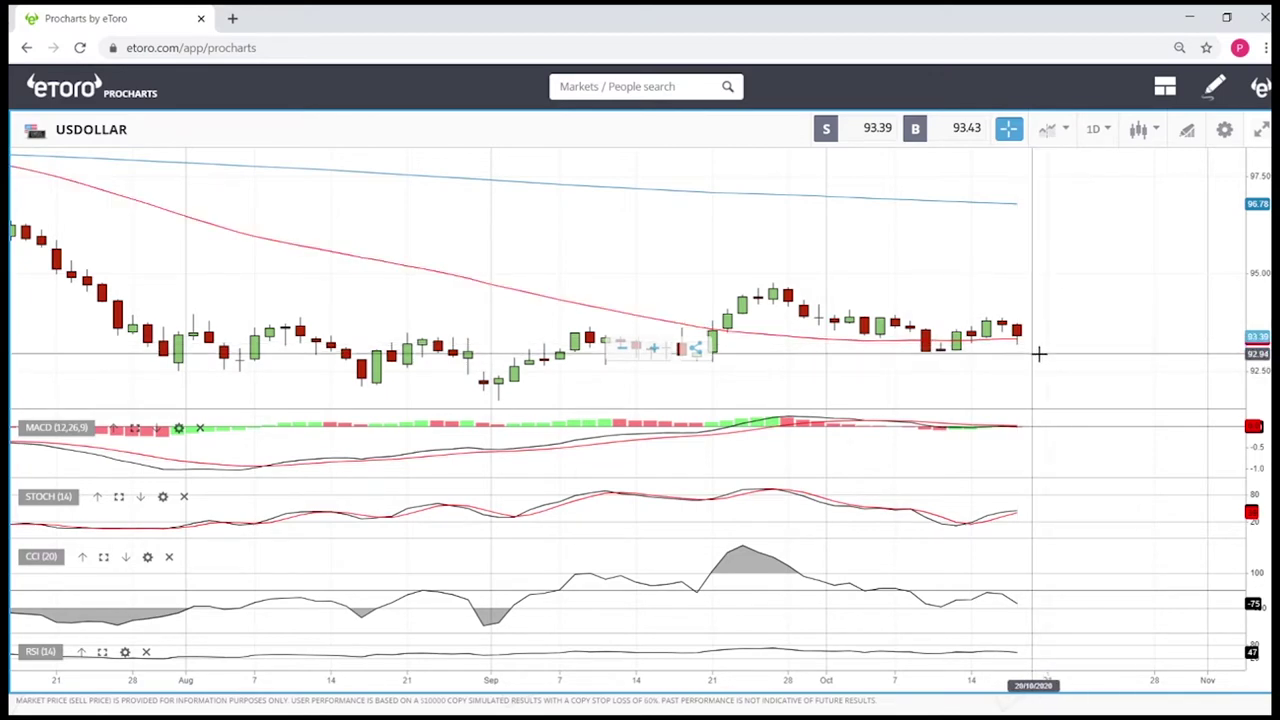
scroll(1047, 353, "down", 3)
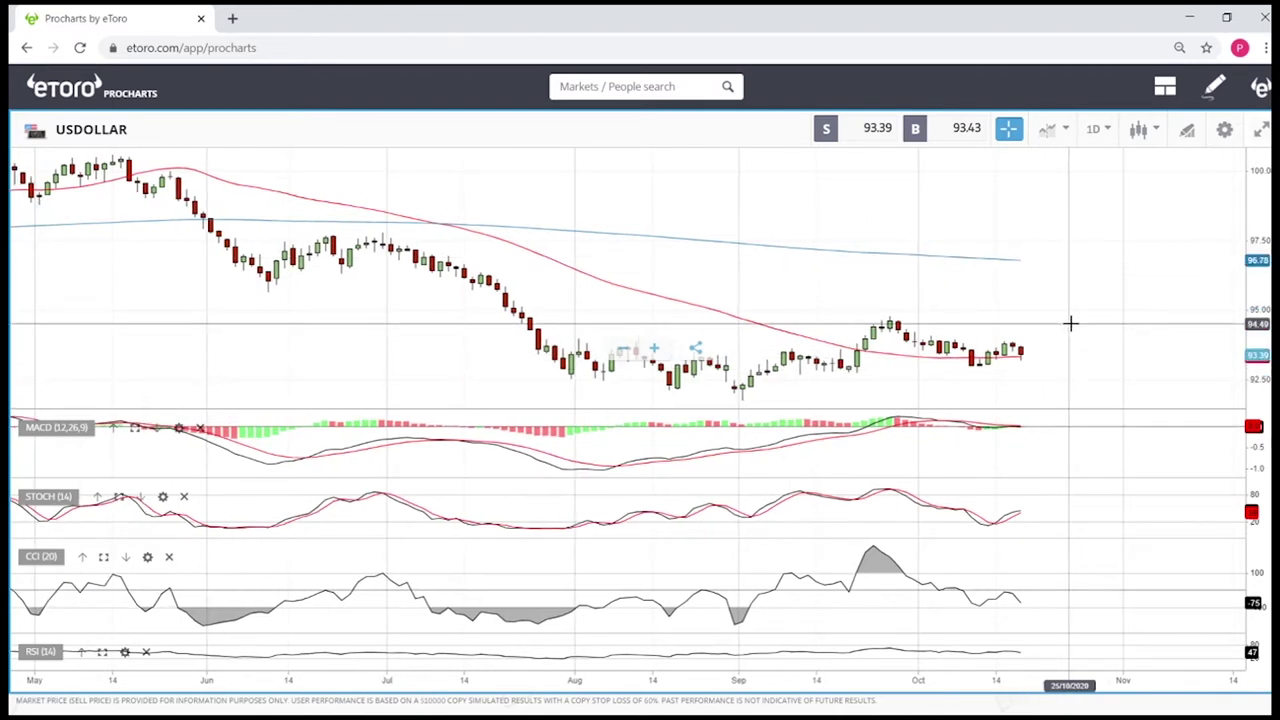
scroll(1054, 349, "up", 3)
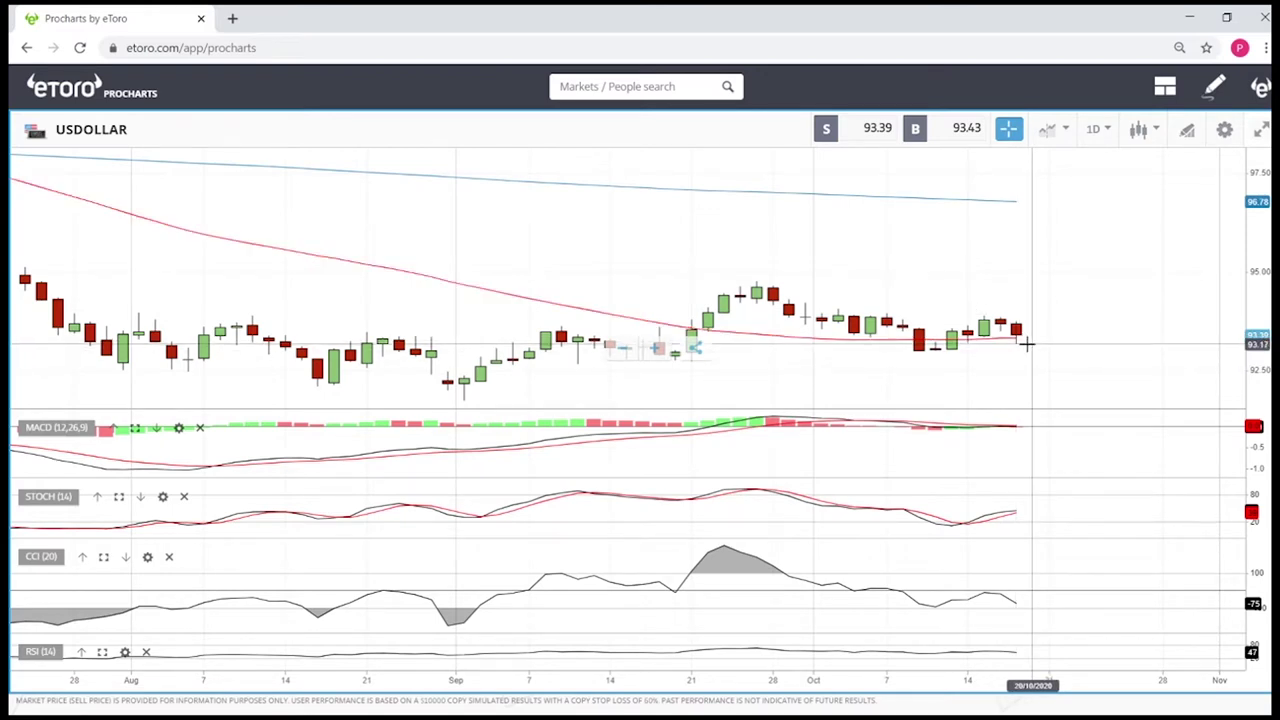
scroll(1063, 329, "down", 3)
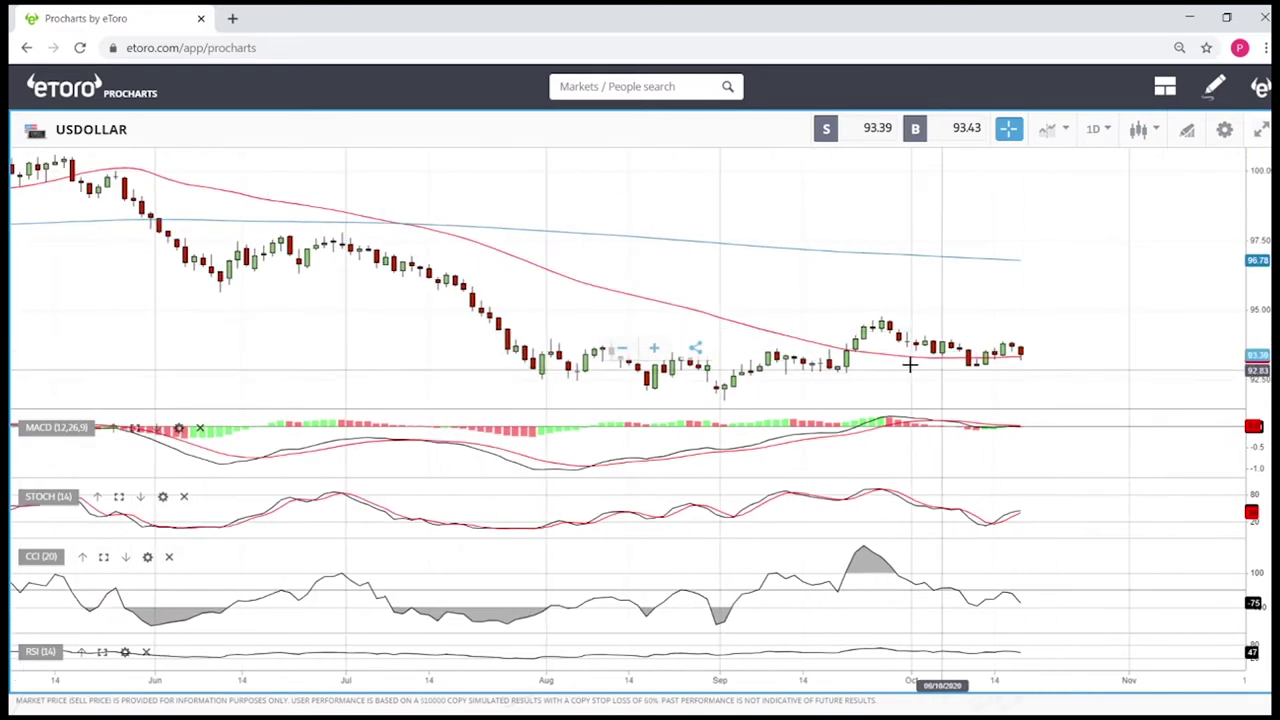
Step: Draw two horizontal support lines below the recent USDOLLAR price, at about 92.56 and at the September low near 91.71
left_click(1188, 134)
left_click(650, 434)
left_click(806, 378)
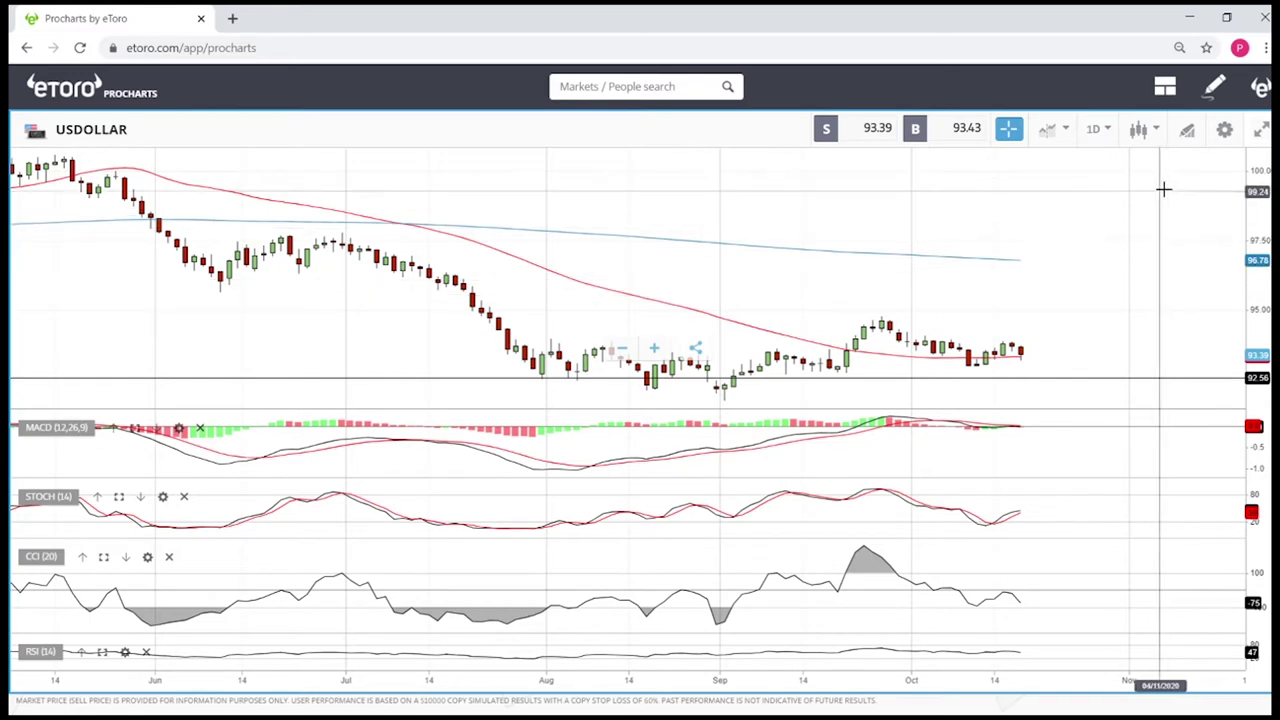
left_click(1187, 133)
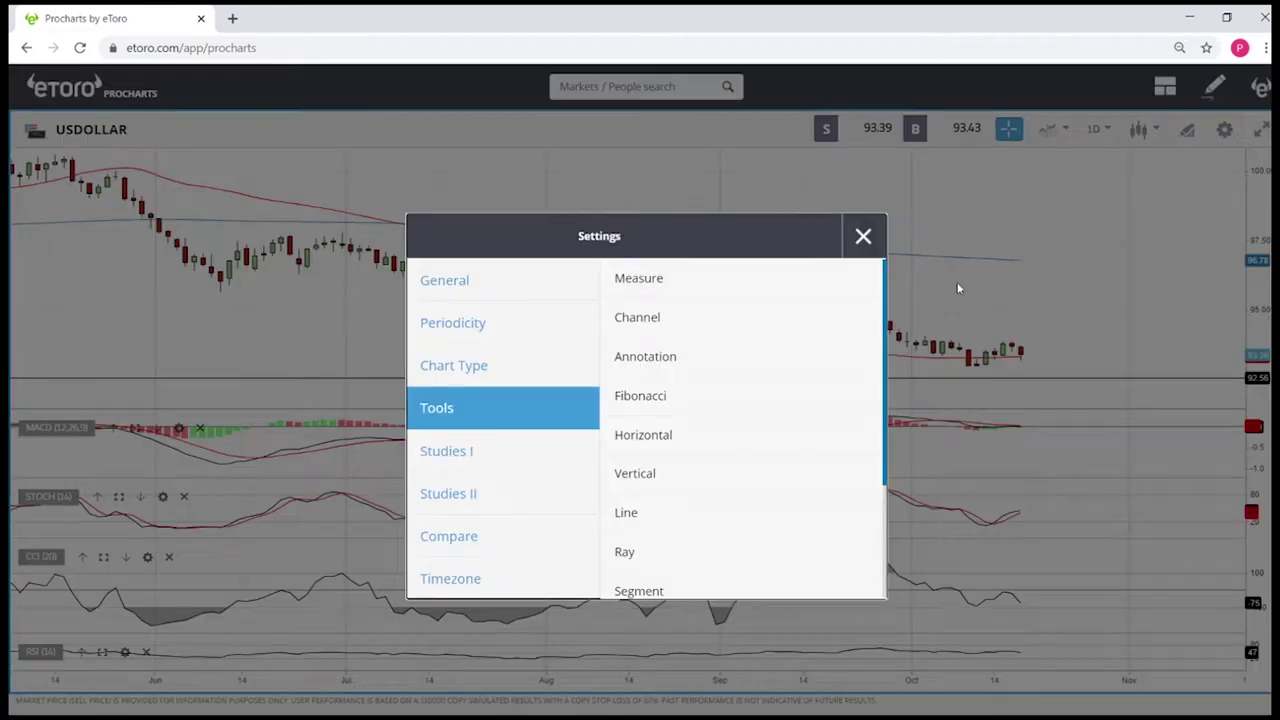
left_click(677, 437)
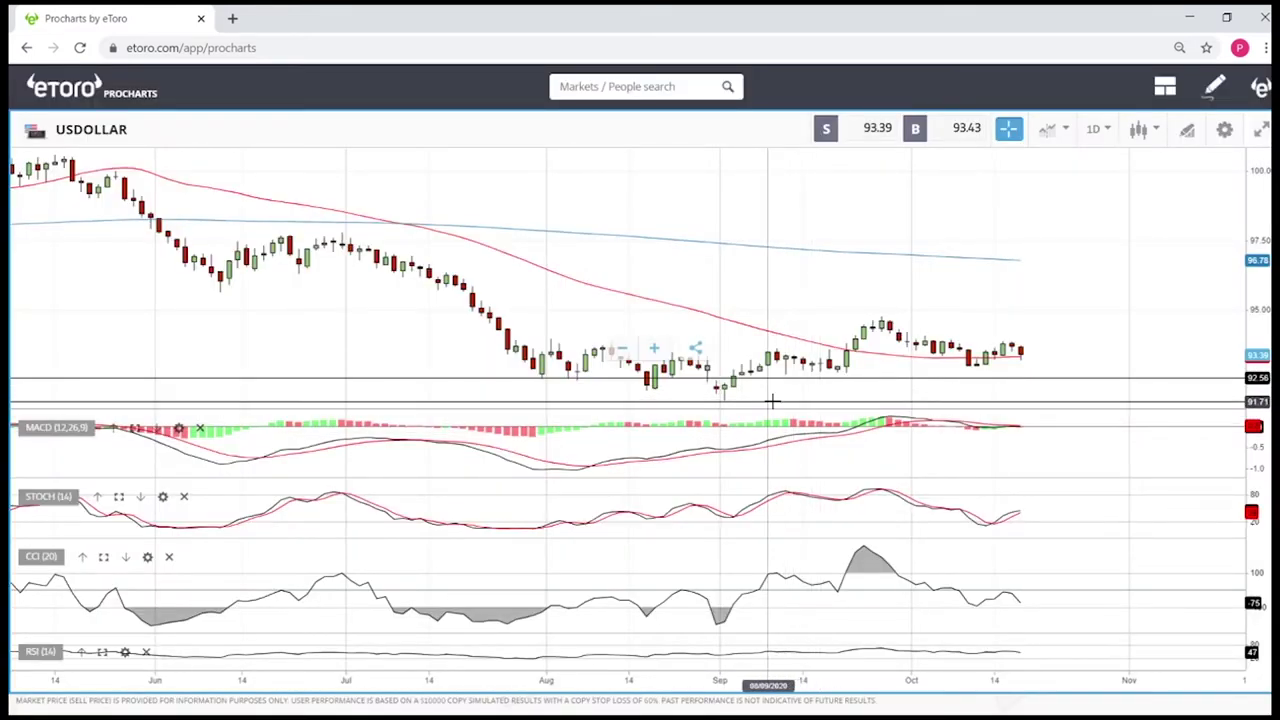
left_click(772, 401)
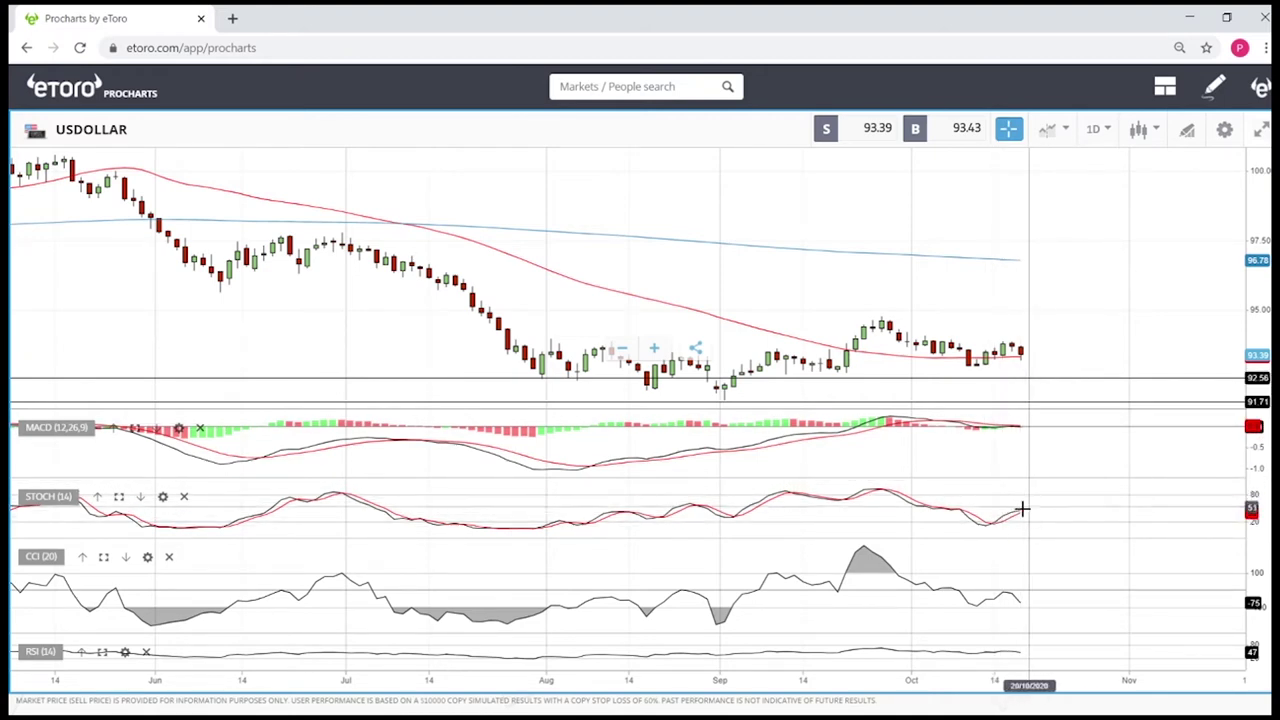
Step: Search the markets for "oil" and load the OIL chart in place of USDOLLAR
scroll(1022, 510, "up", 3)
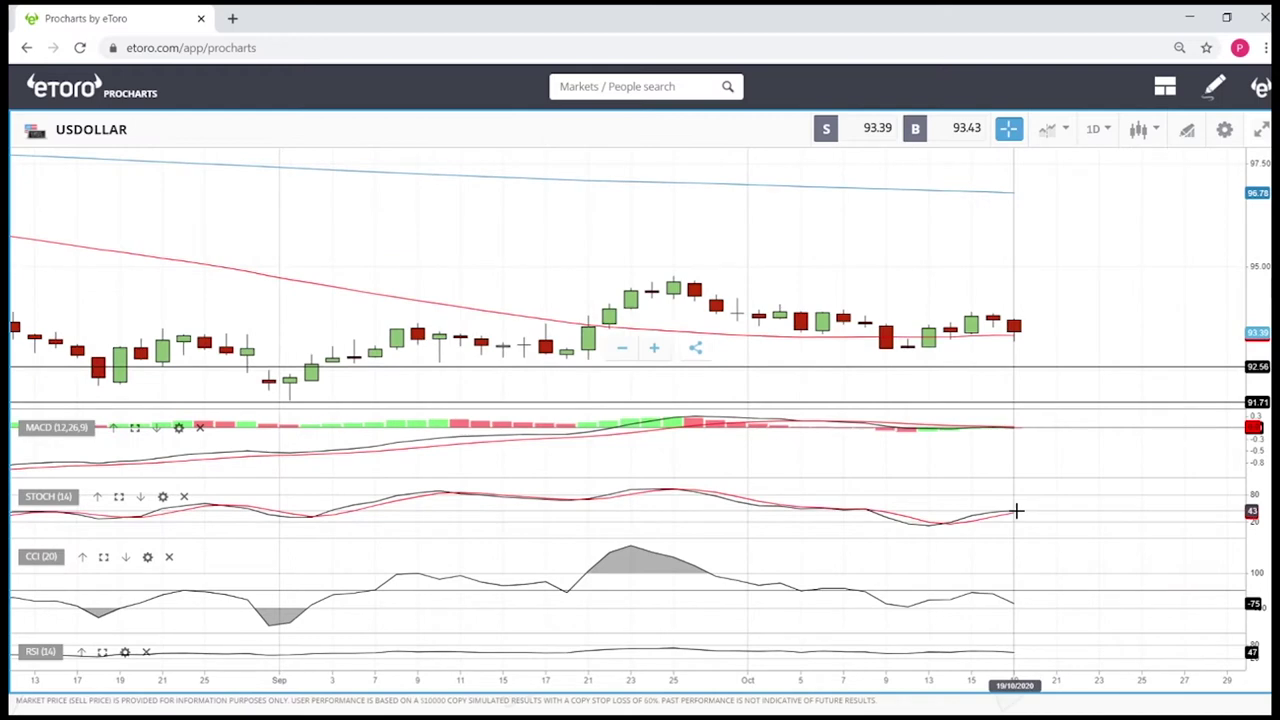
scroll(1016, 511, "down", 3)
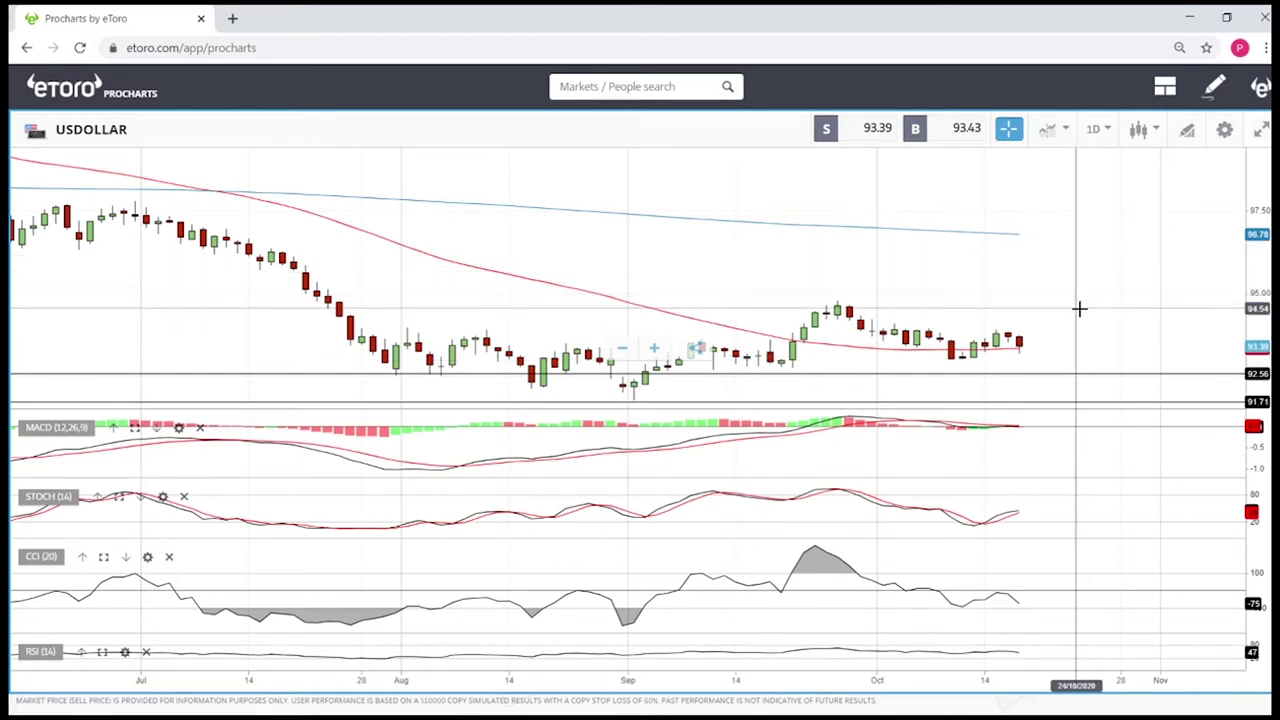
scroll(1077, 306, "up", 3)
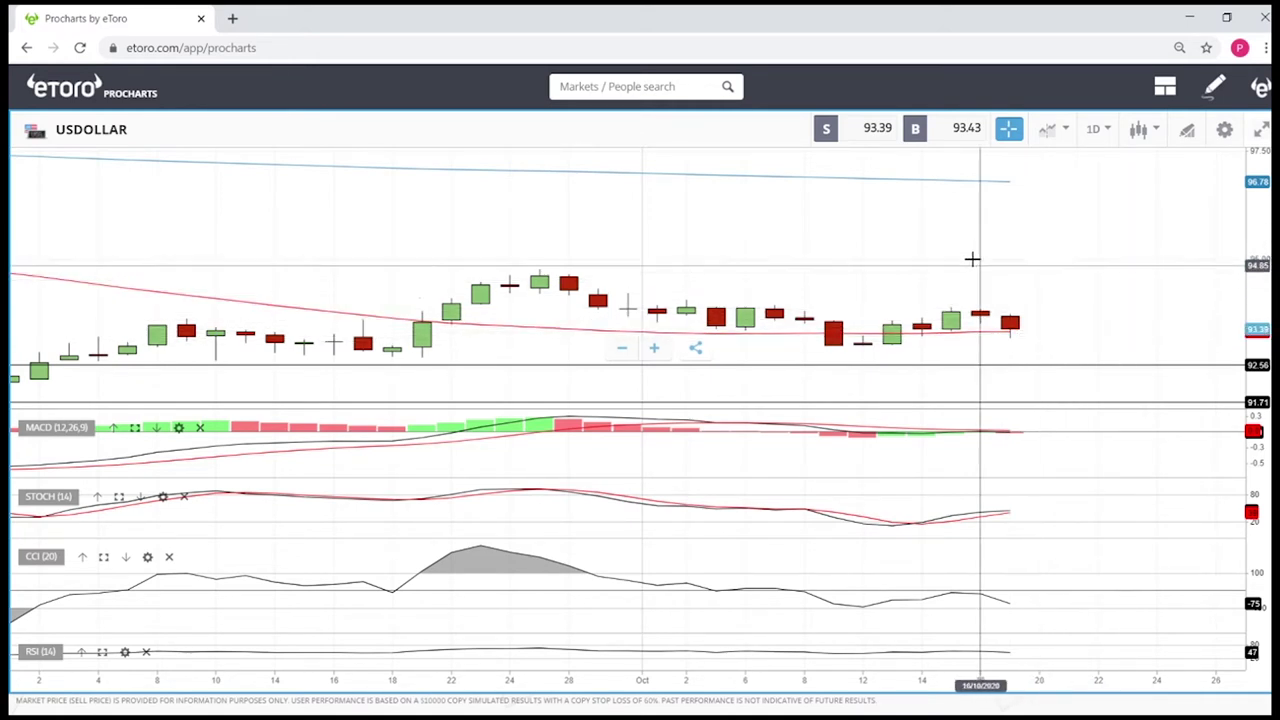
left_click(674, 86)
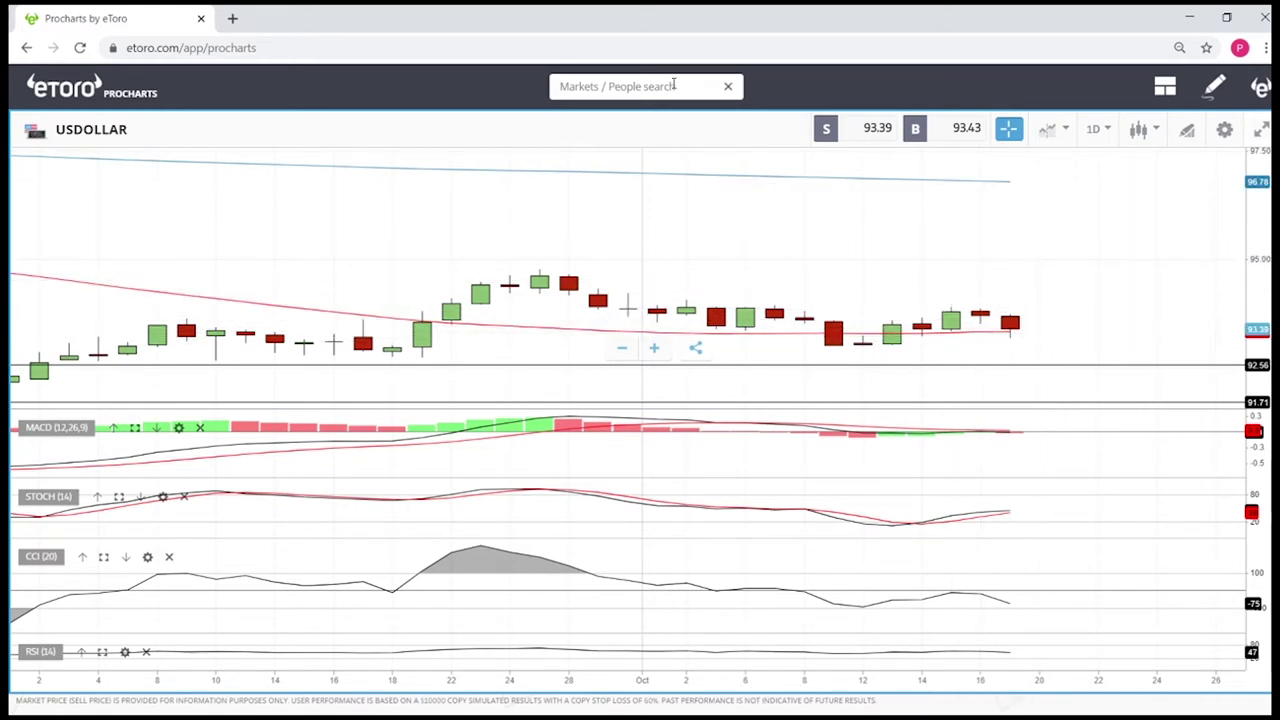
type("oil")
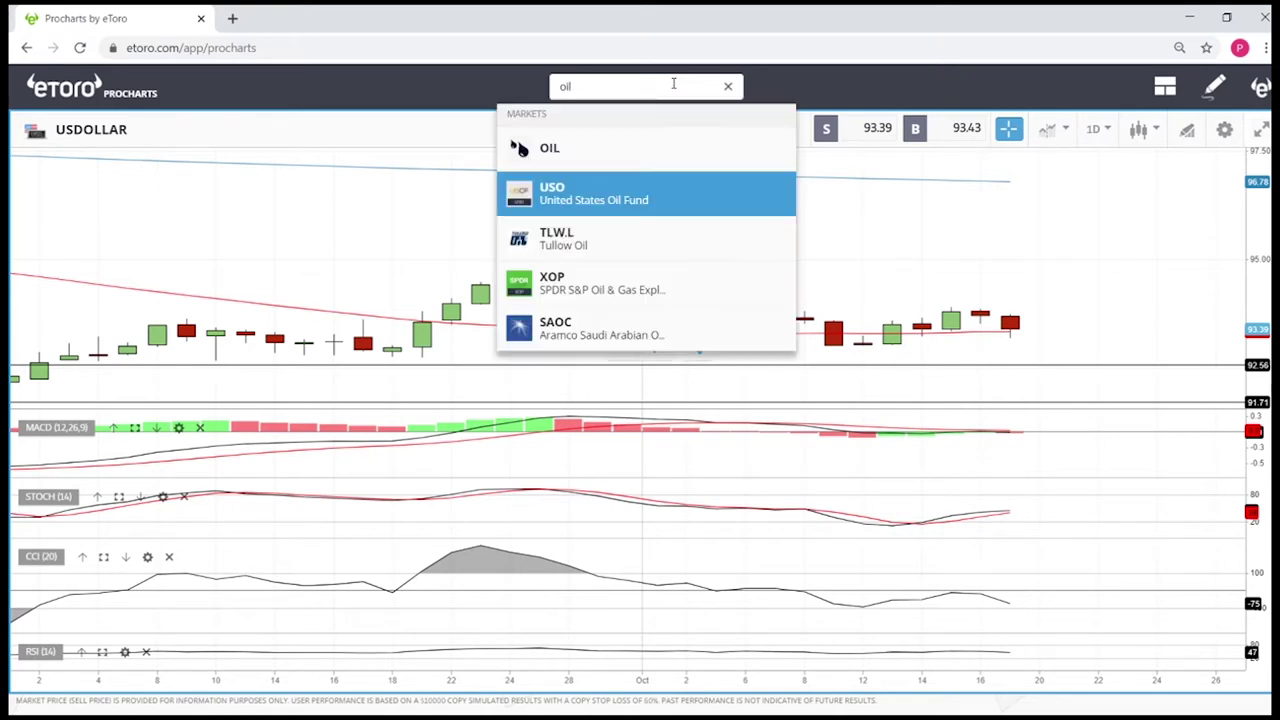
left_click(585, 147)
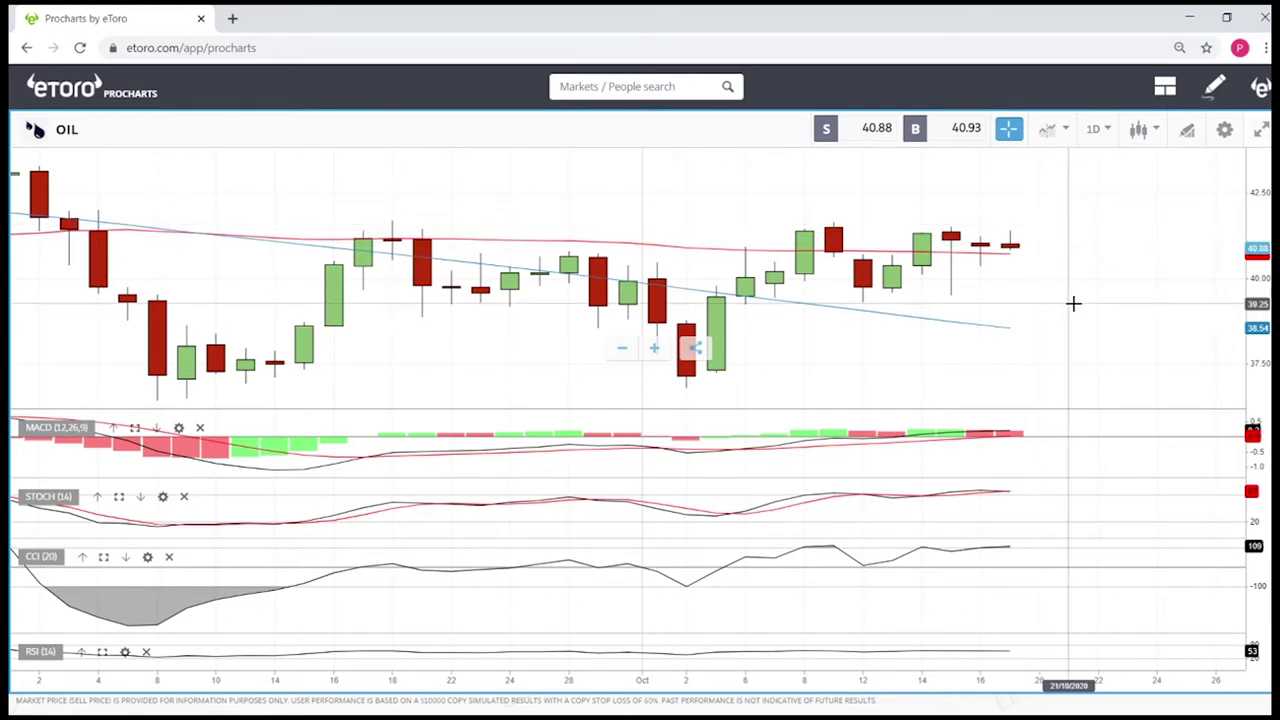
Step: Draw a horizontal resistance line across the recent October highs of the OIL chart at about 41.52
scroll(1072, 303, "down", 3)
scroll(1072, 303, "down", 1)
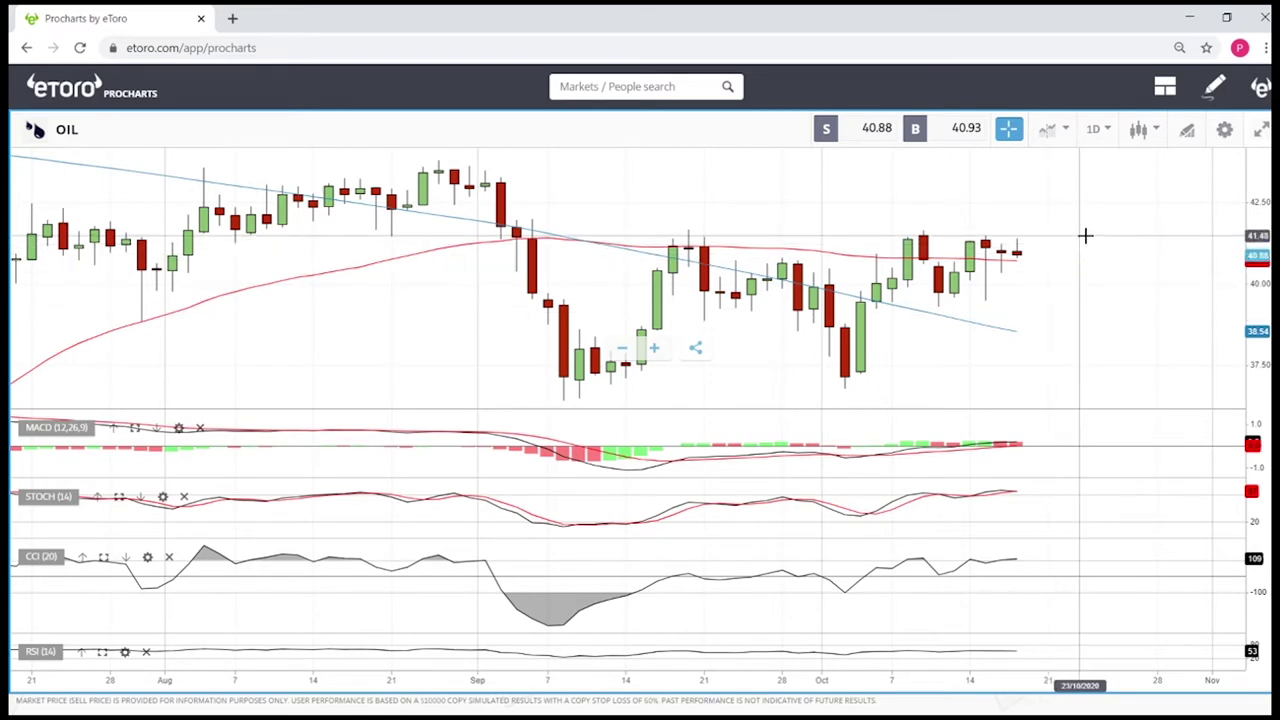
scroll(1060, 249, "up", 5)
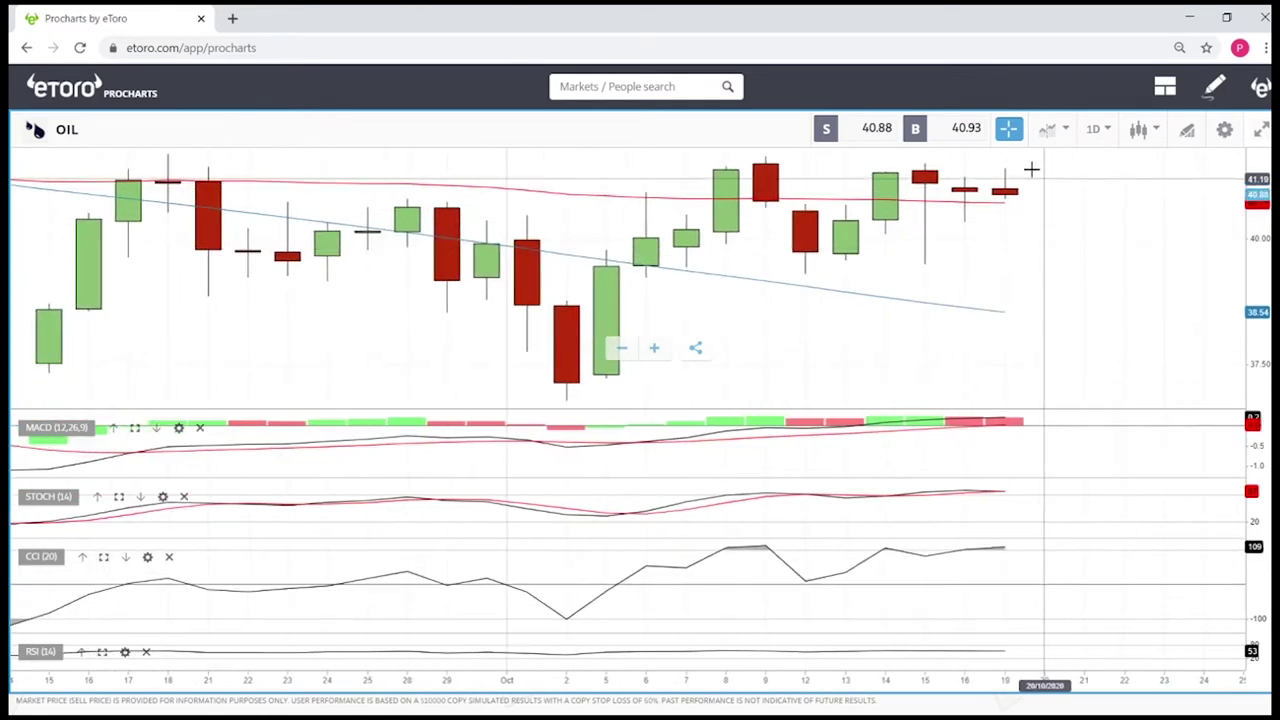
scroll(1071, 229, "down", 3)
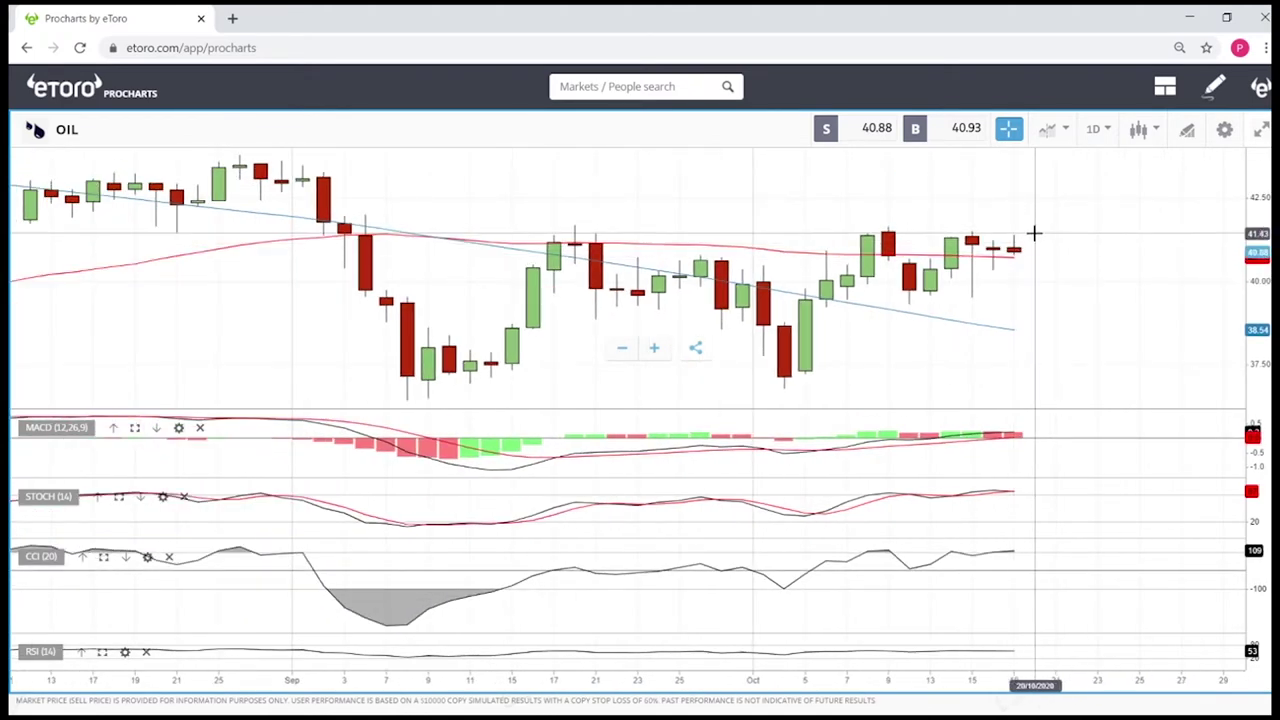
left_click(1190, 133)
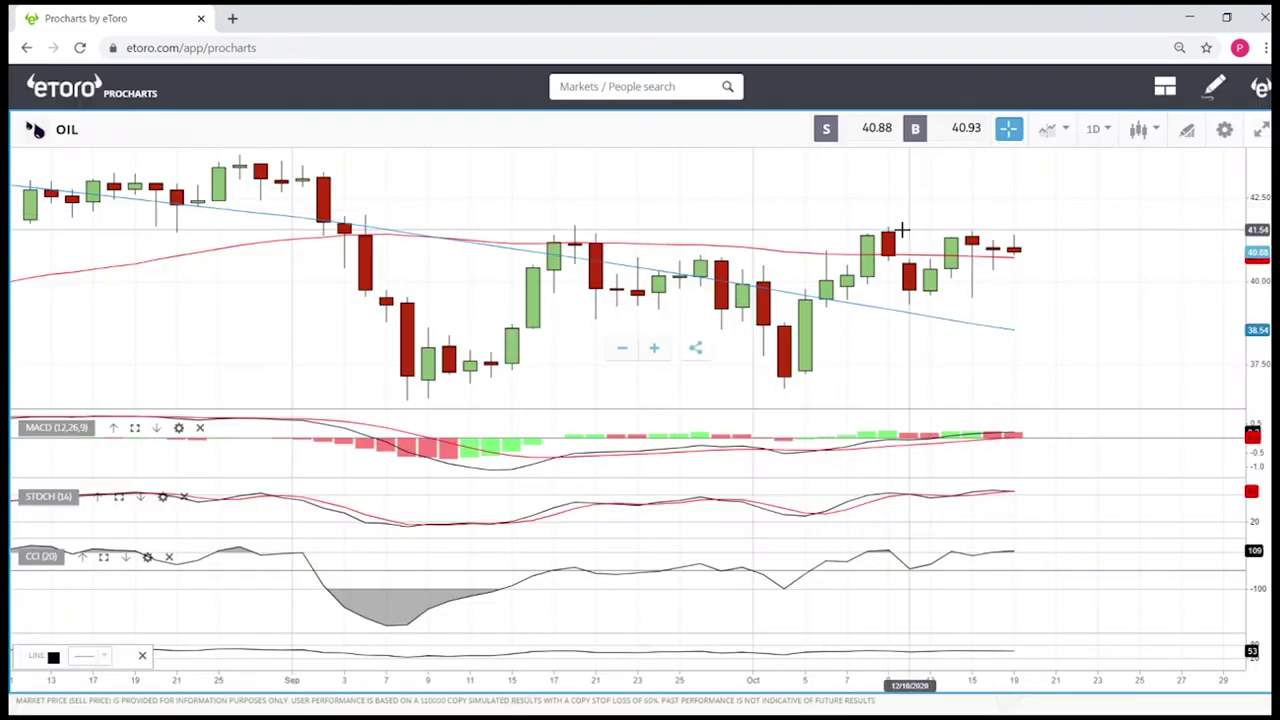
left_click(935, 231)
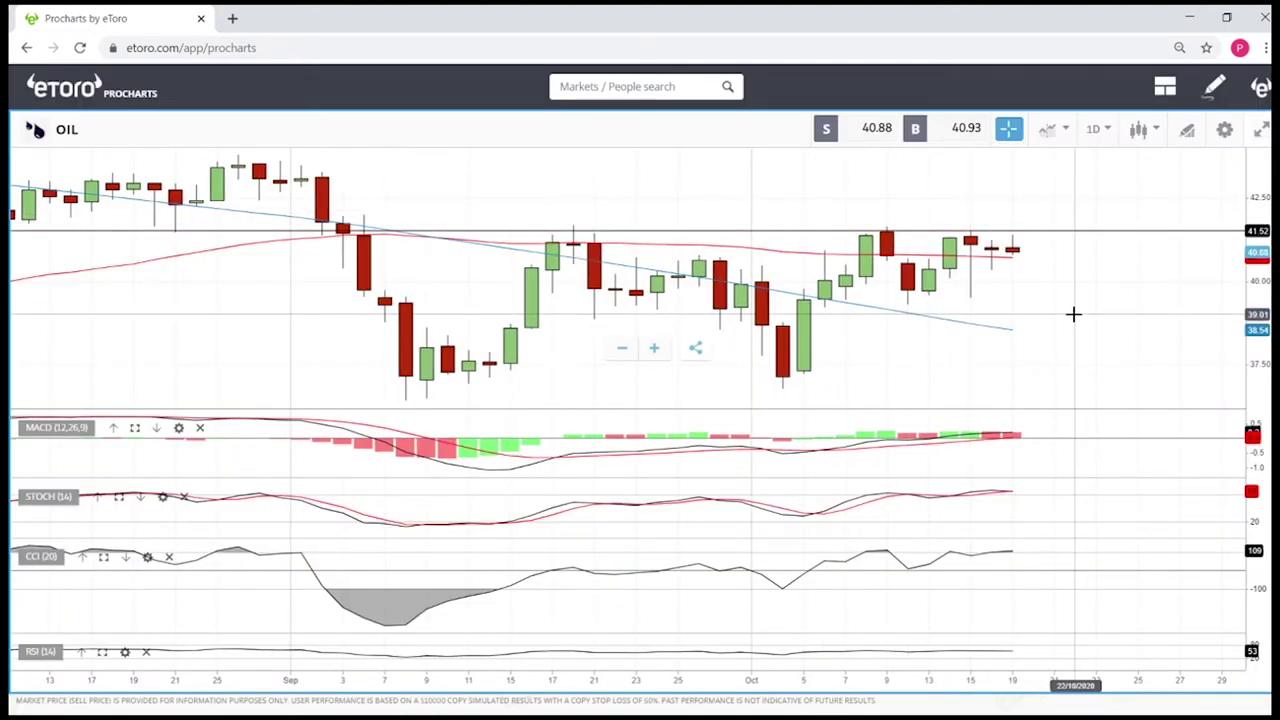
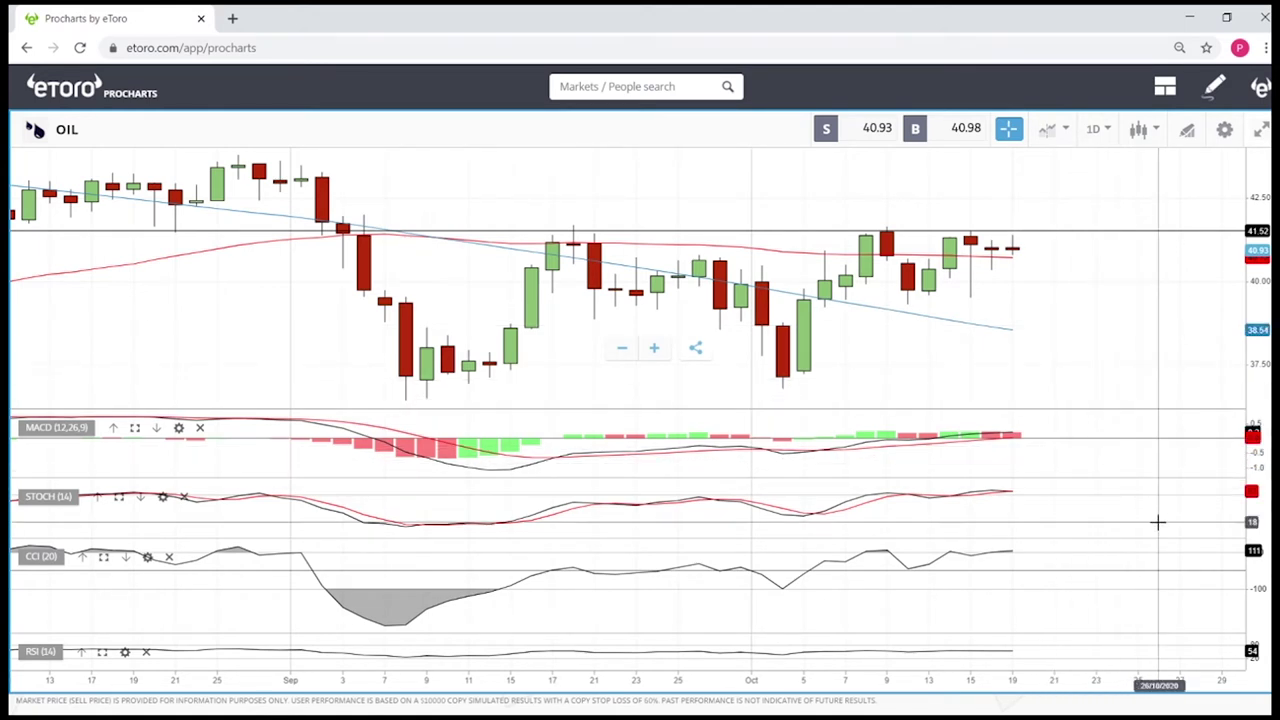
Step: Add two more horizontal lines to the OIL chart, at the late-August high near 43.92 and the September low near 36.34
scroll(1131, 520, "down", 2)
scroll(1131, 520, "down", 3)
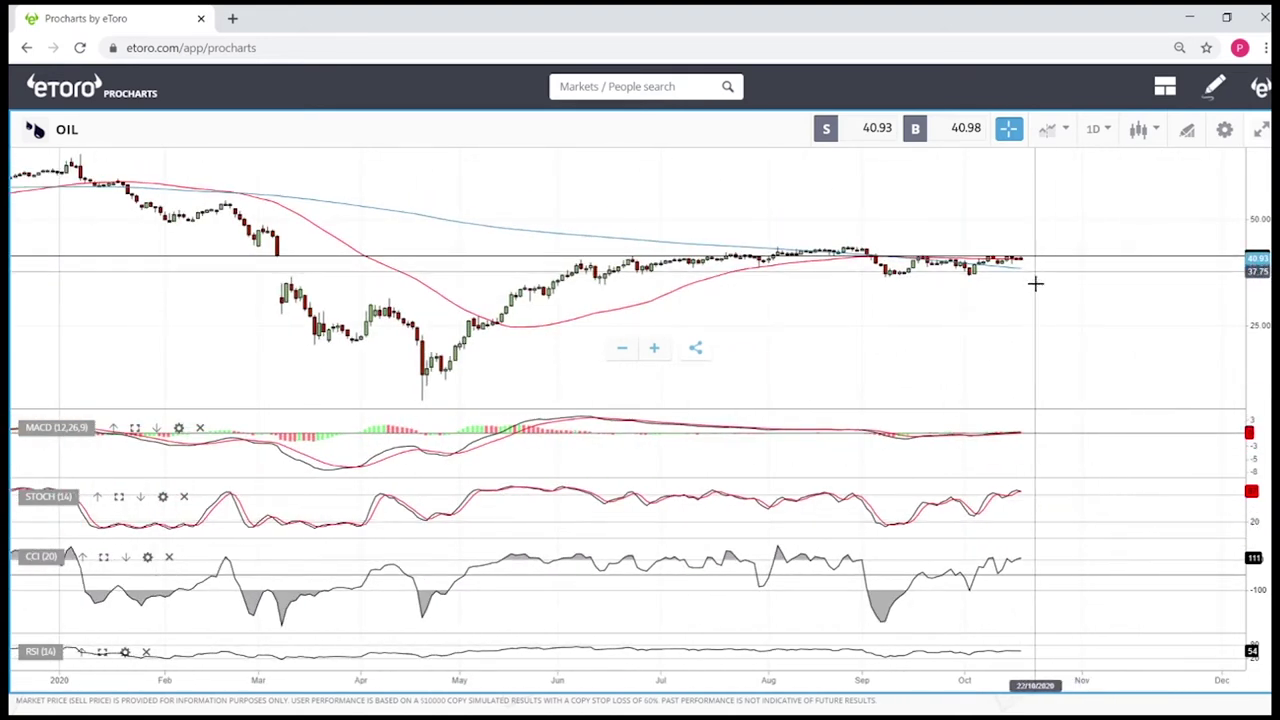
left_click(1190, 131)
left_click(658, 440)
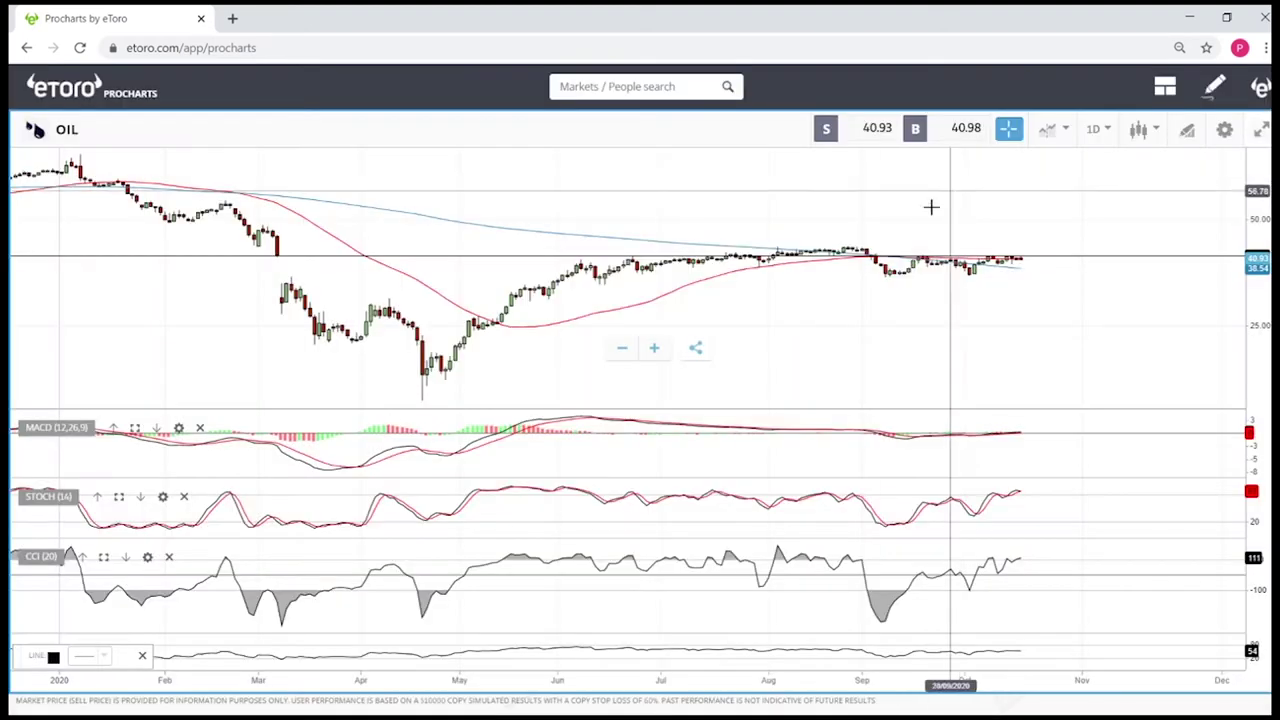
left_click(872, 245)
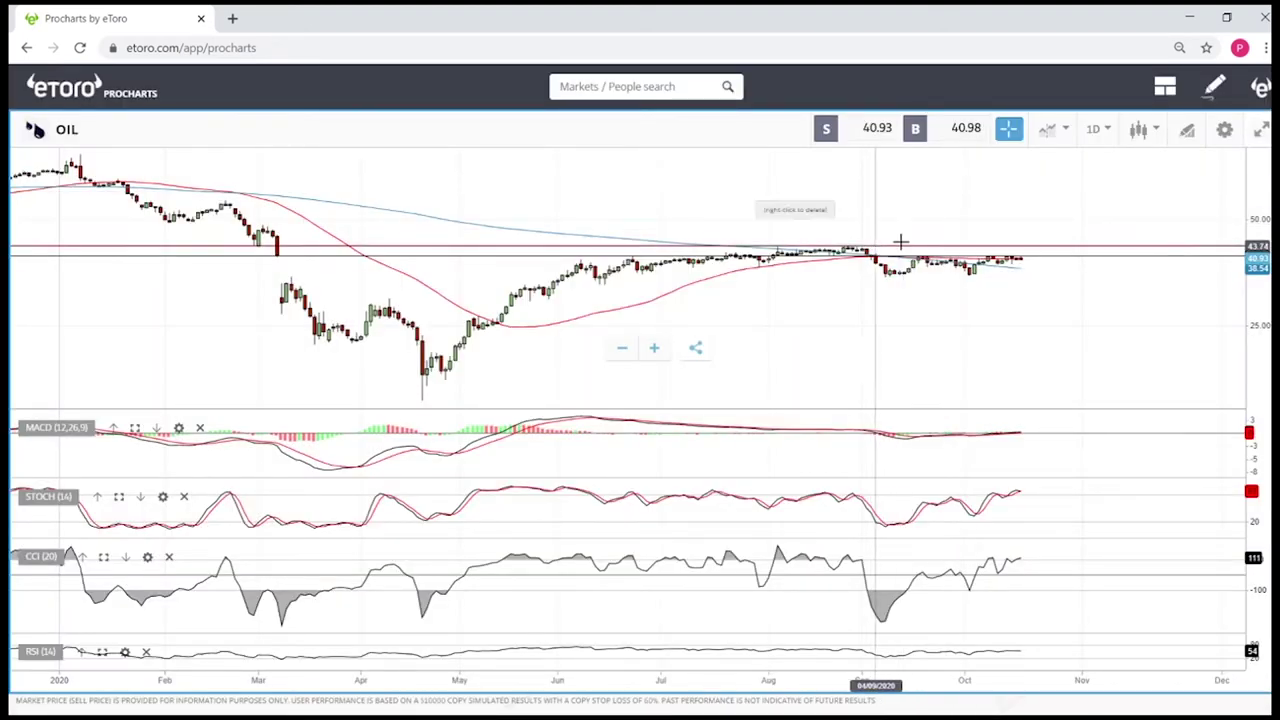
left_click(1187, 132)
left_click(669, 432)
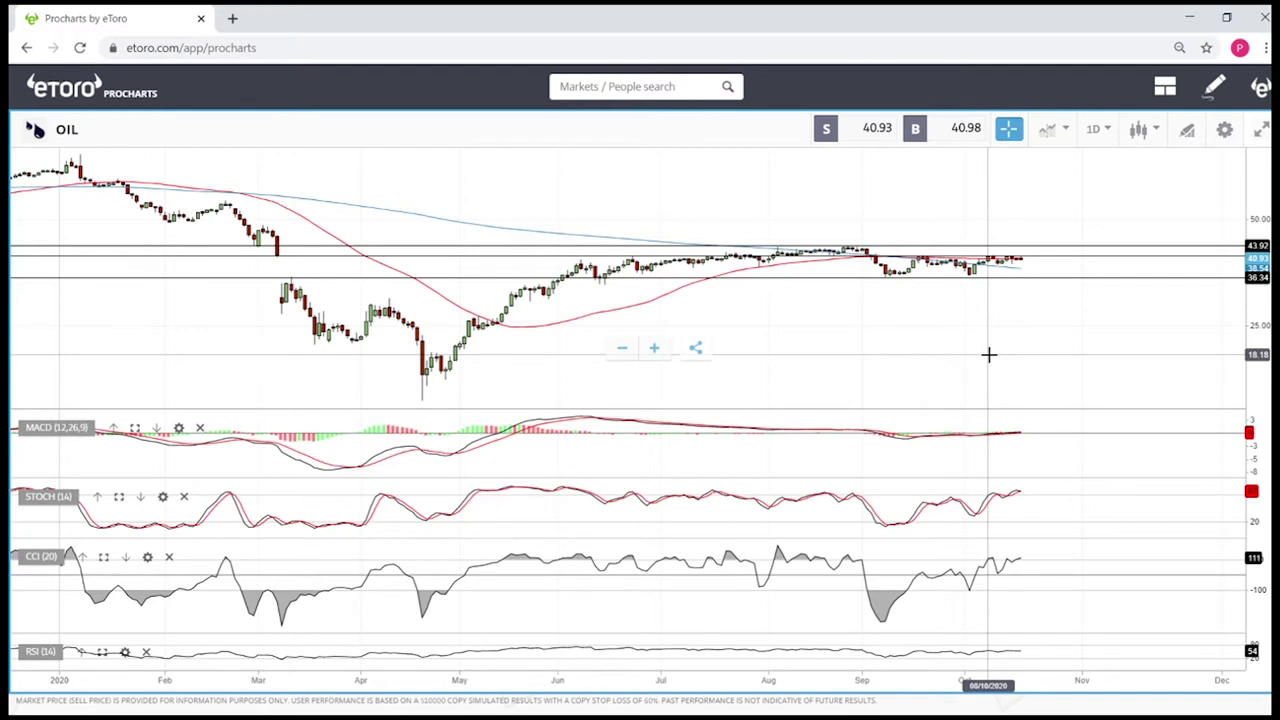
Step: Examine the OIL price against the three horizontal lines and the 50- and 200-period moving averages over different time spans
scroll(1040, 330, "up", 6)
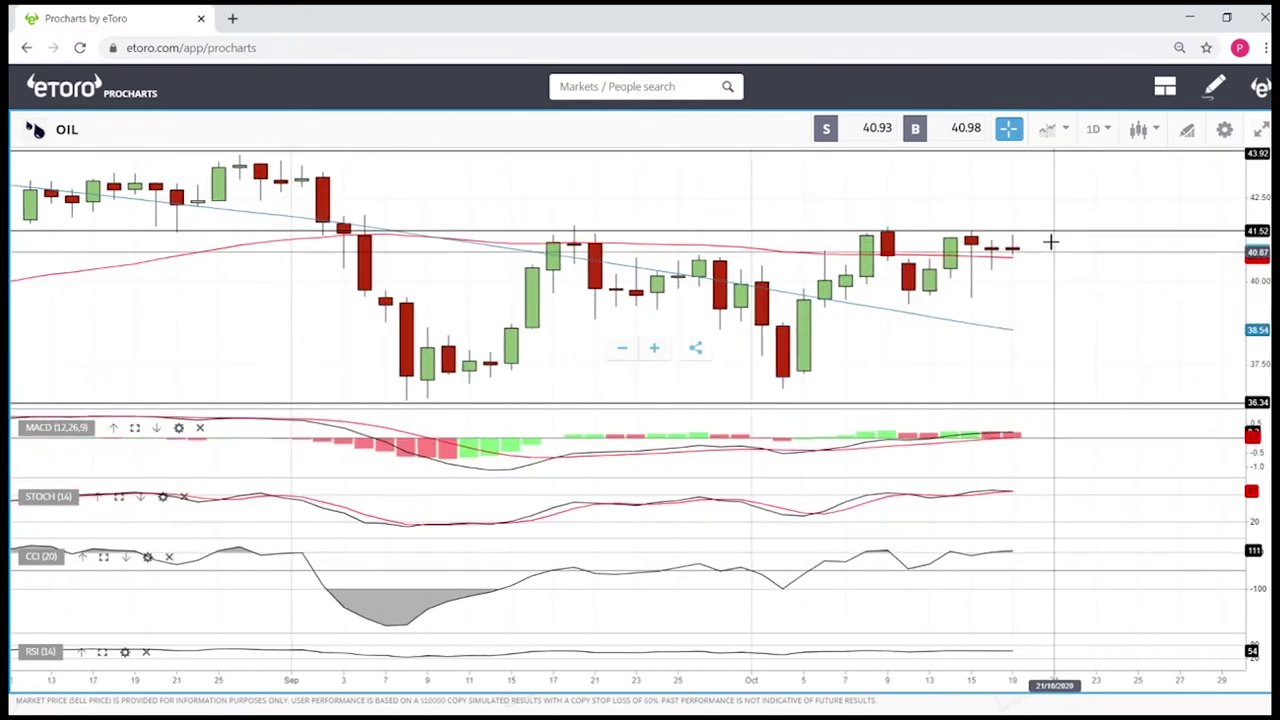
scroll(1086, 271, "down", 3)
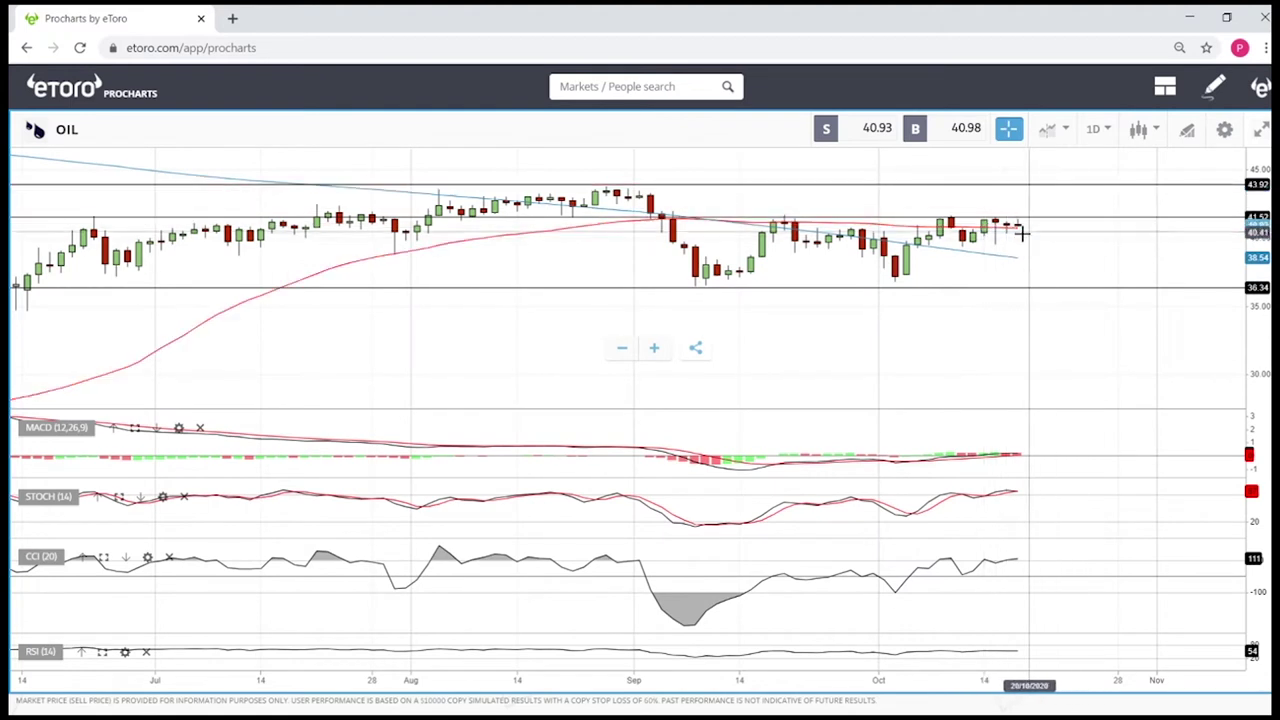
mouse_move(1027, 217)
left_mouse_down()
mouse_move(824, 203)
mouse_move(1068, 213)
mouse_move(1045, 217)
left_mouse_up()
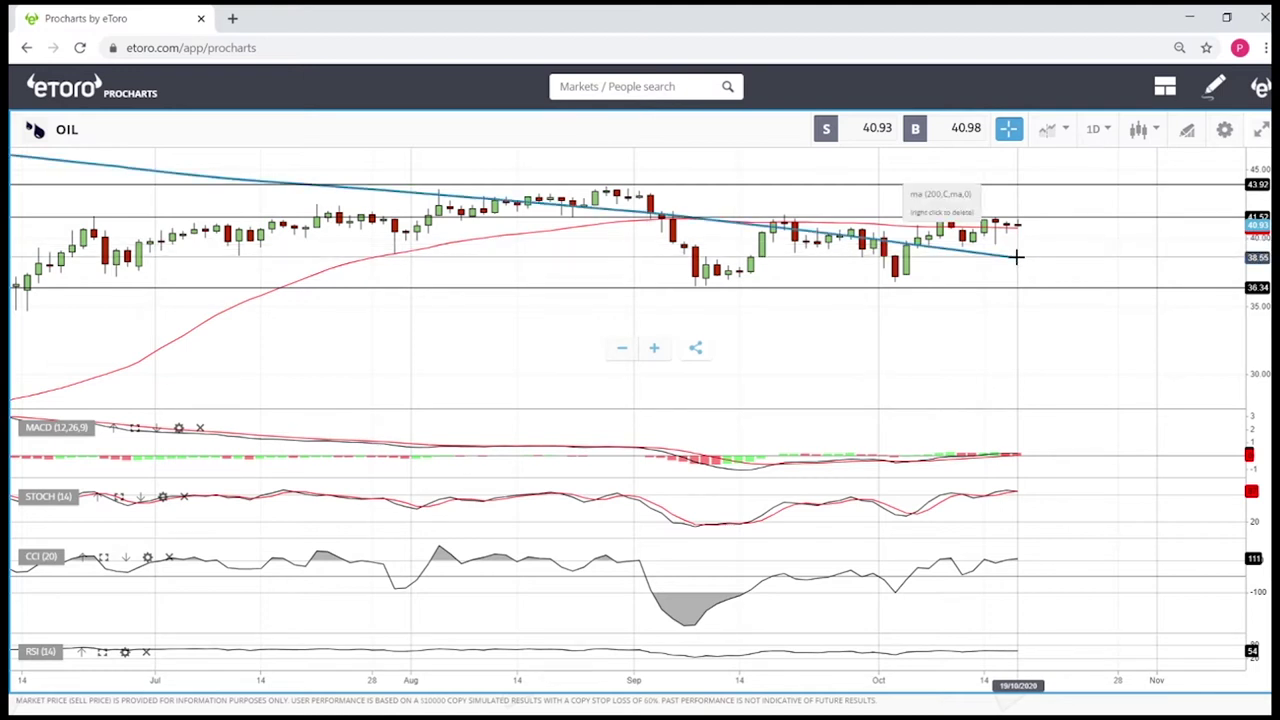
scroll(1083, 323, "down", 5)
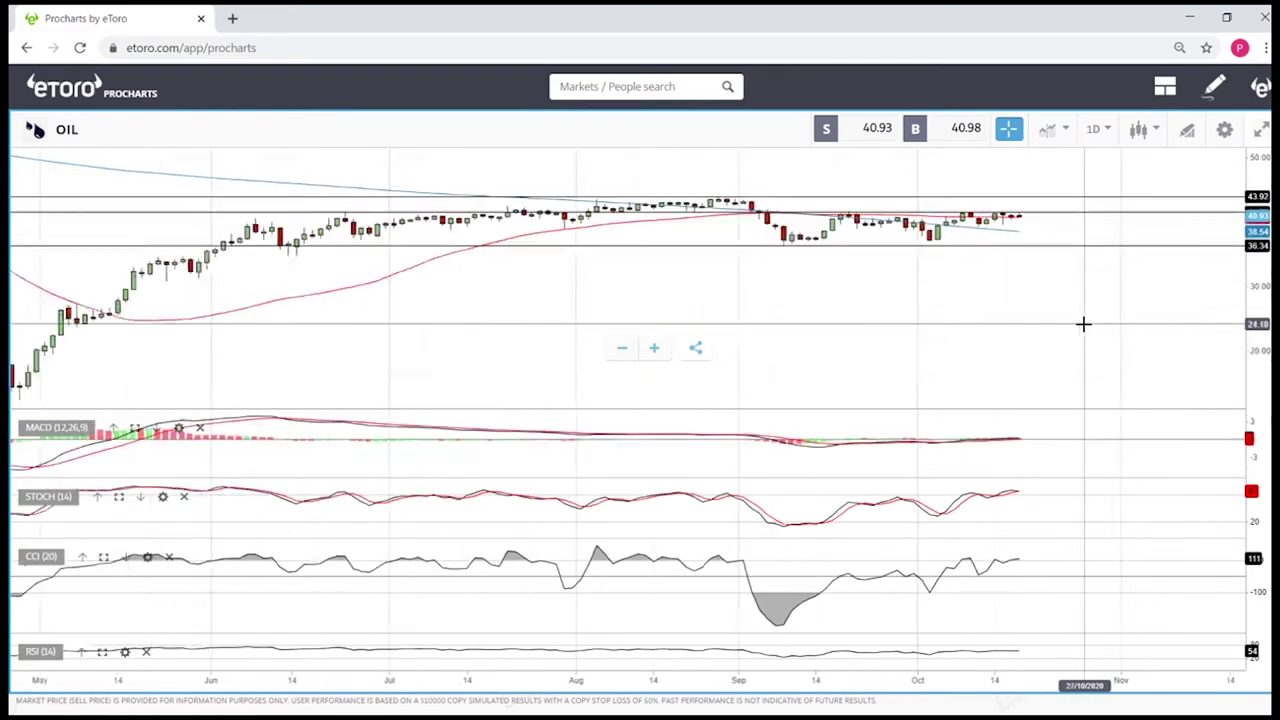
scroll(1083, 323, "up", 4)
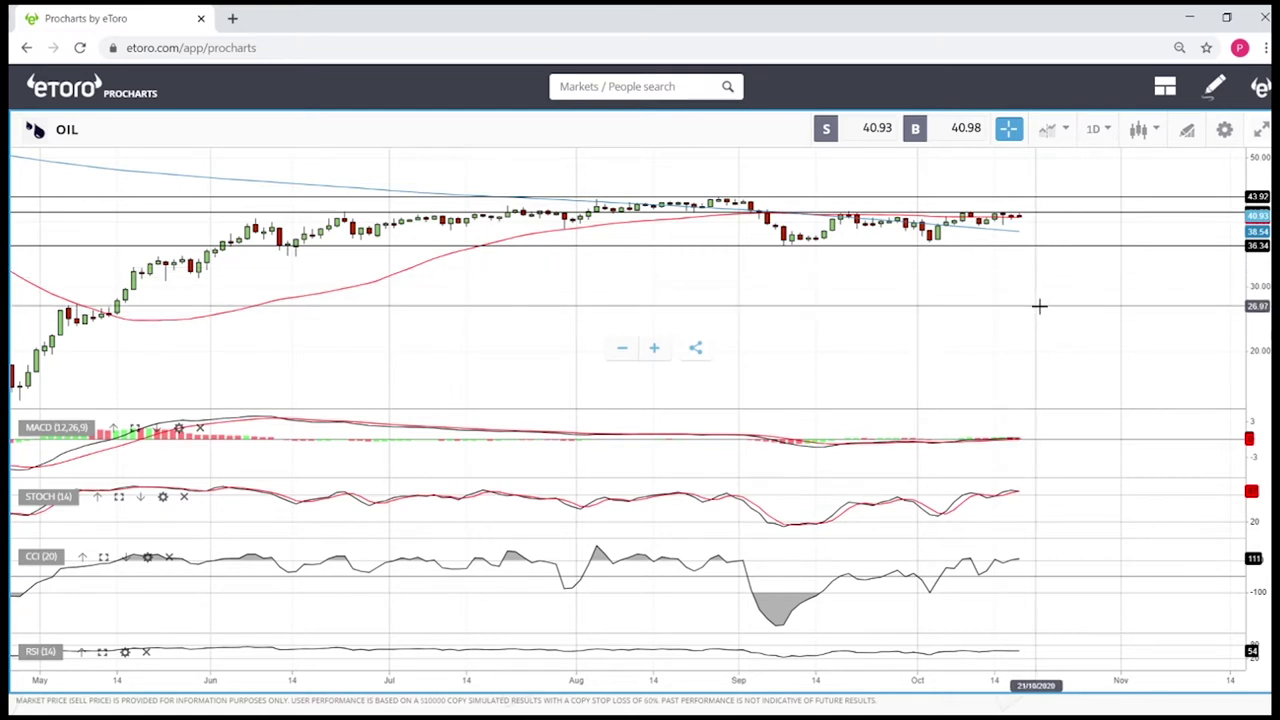
scroll(1071, 302, "down", 5)
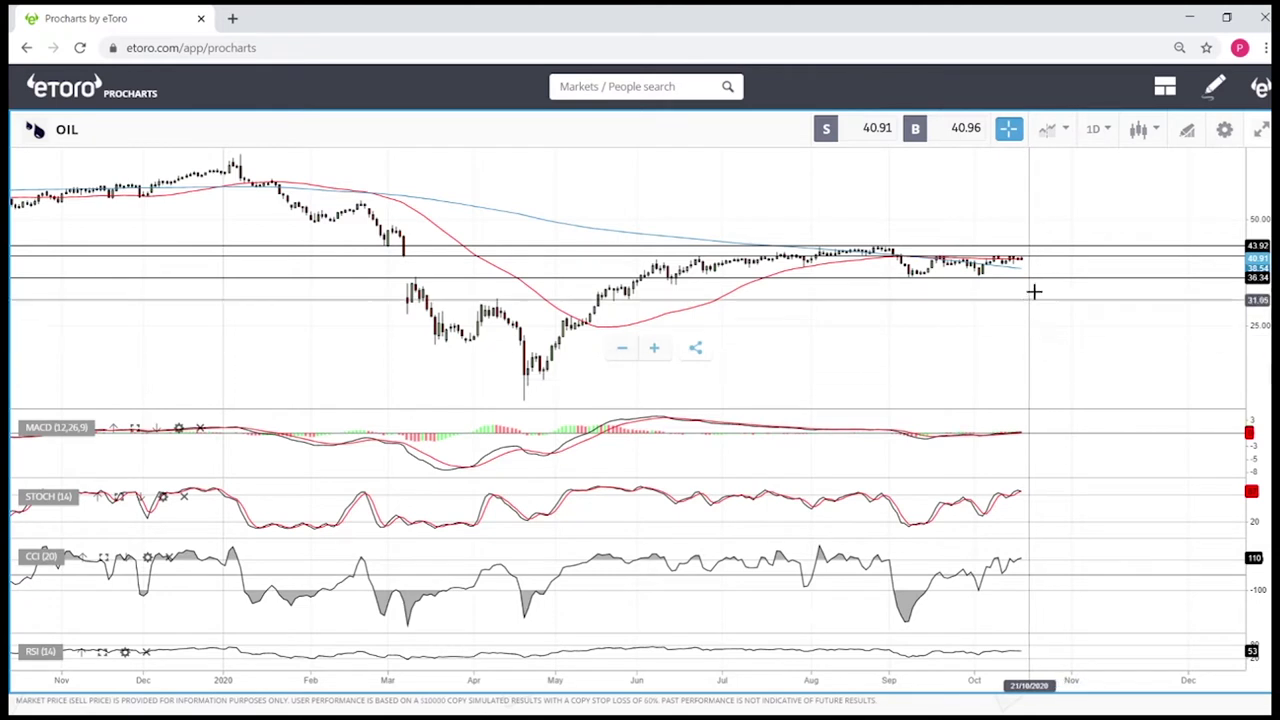
left_click_drag(1014, 277, 1065, 297)
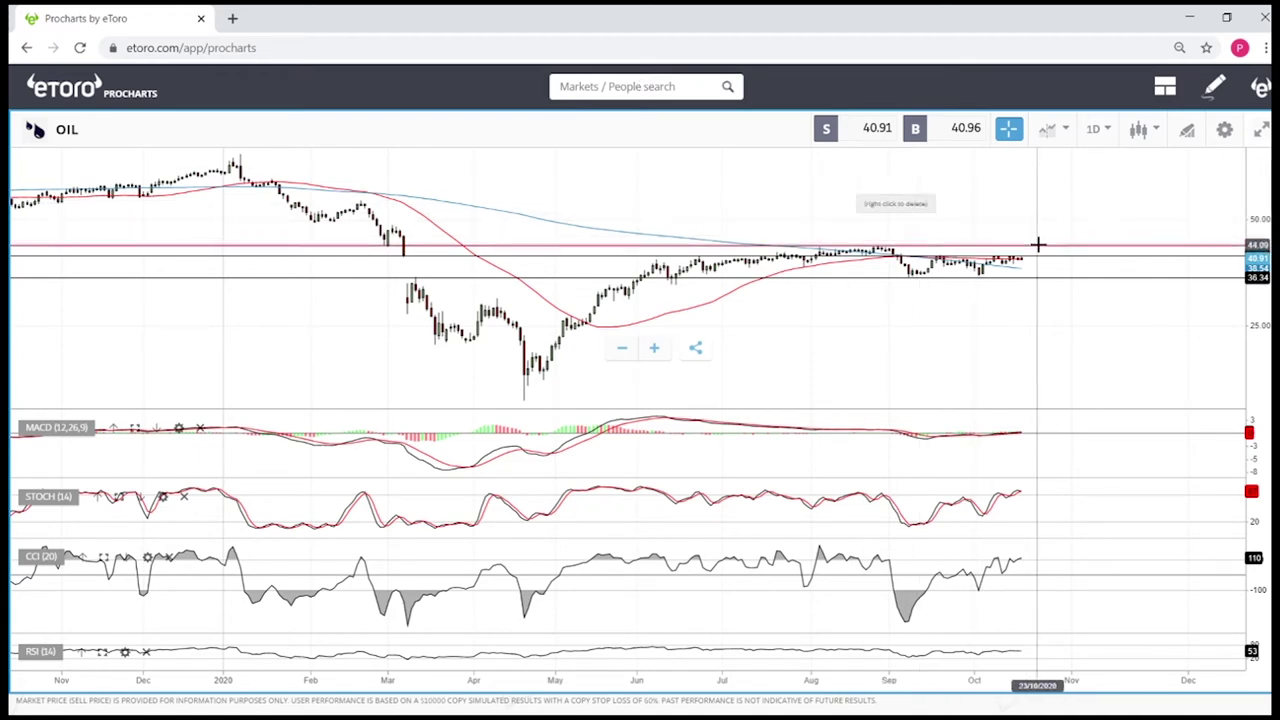
left_click_drag(1037, 246, 1040, 242)
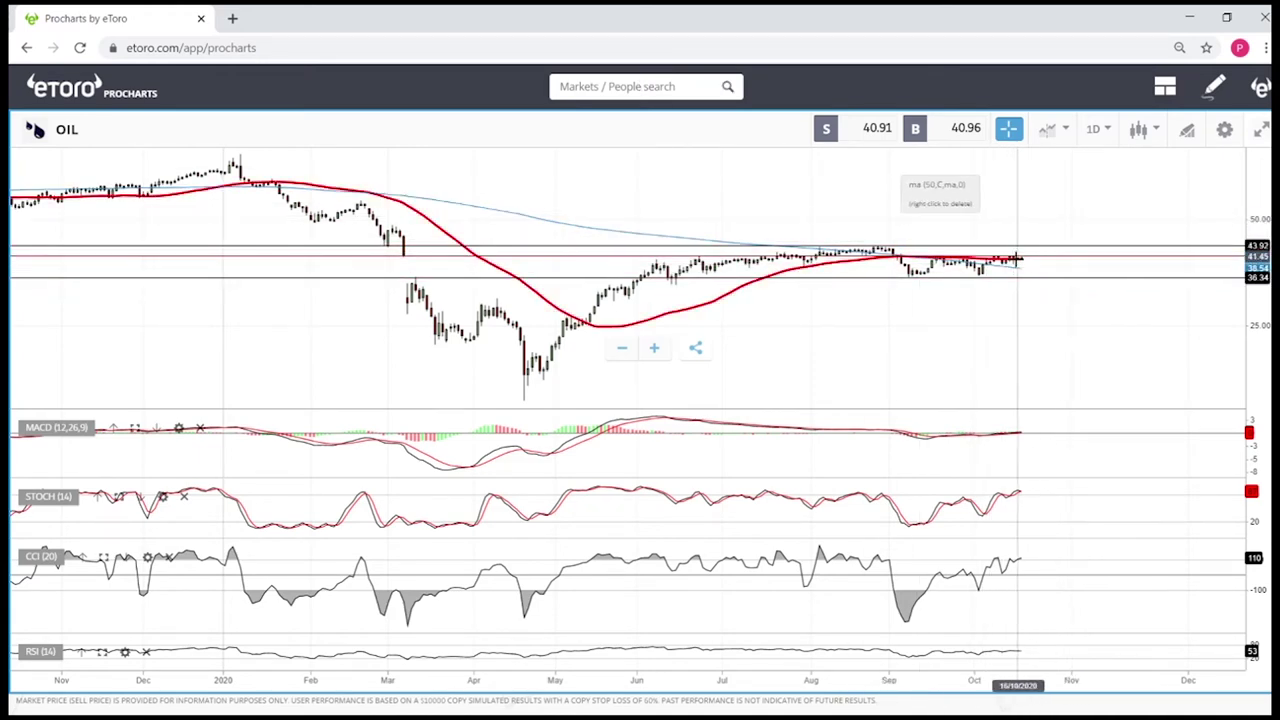
scroll(1045, 240, "up", 5)
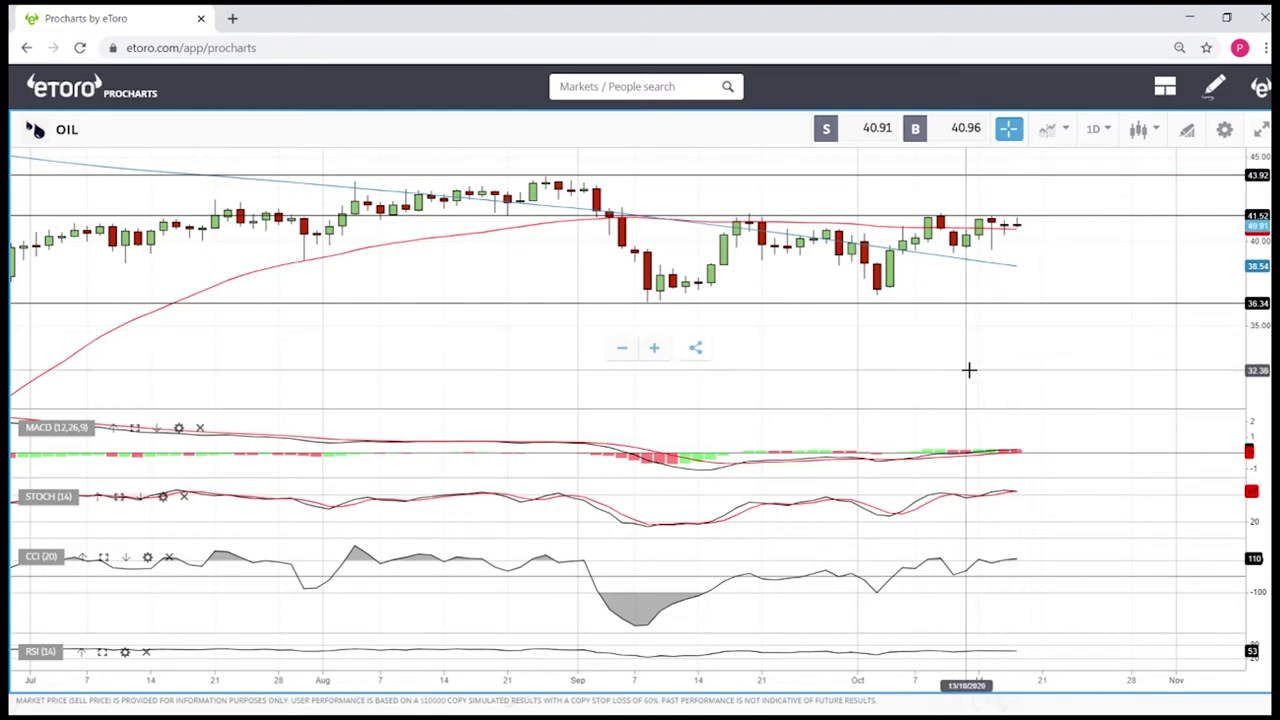
Step: Search the markets for "nat" and load the NATGAS chart in place of OIL
scroll(963, 369, "down", 3)
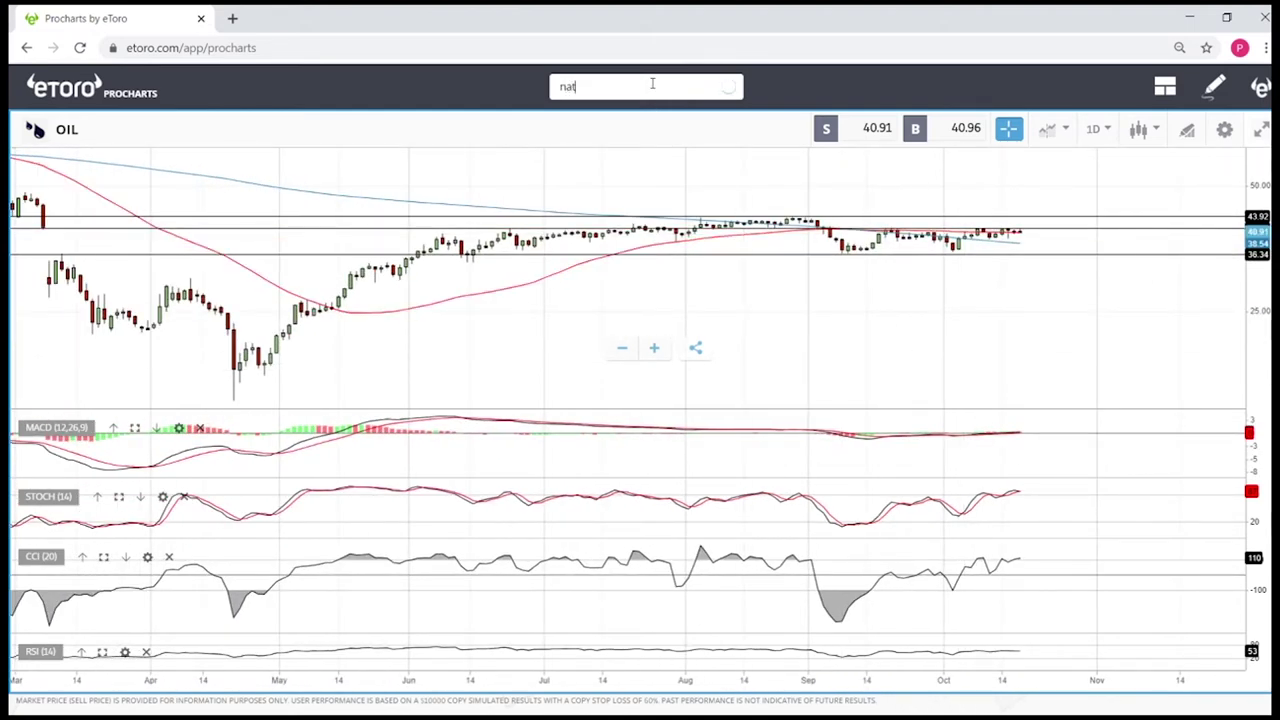
left_click(570, 193)
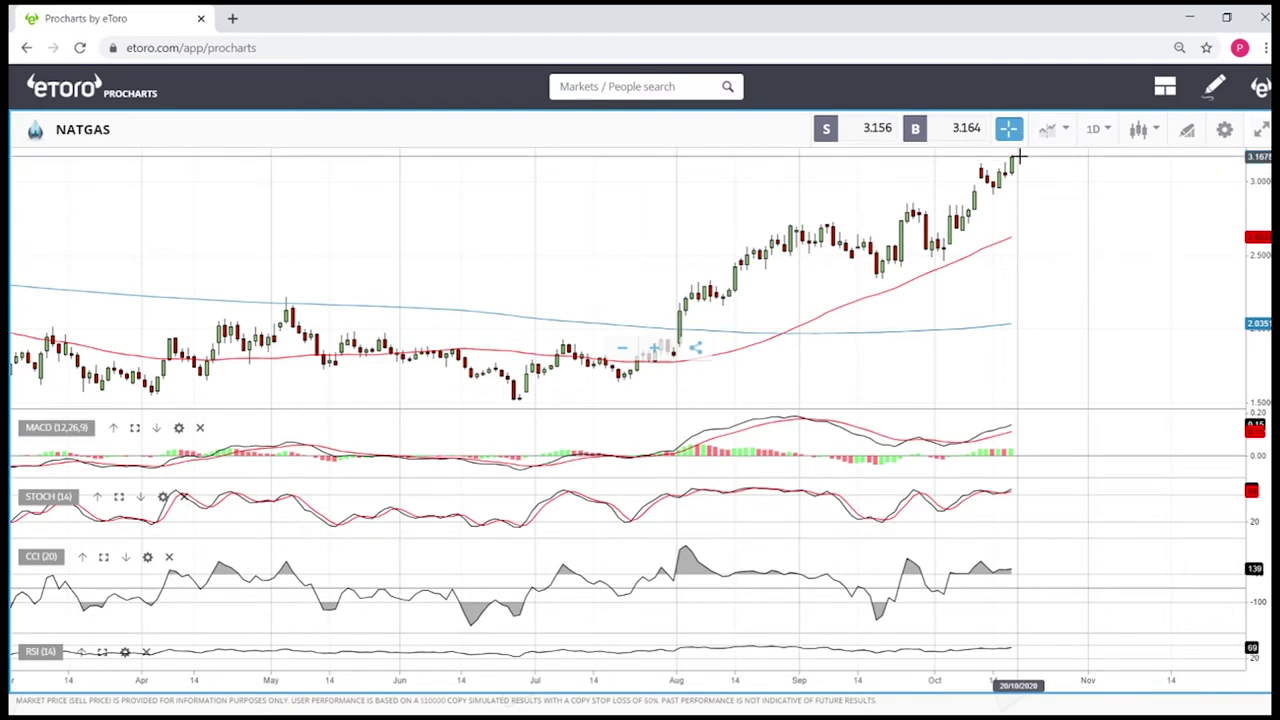
Step: Examine the NATGAS price trend, earlier highs, moving averages and indicators over both the multi-year and recent time spans
scroll(1046, 186, "down", 8)
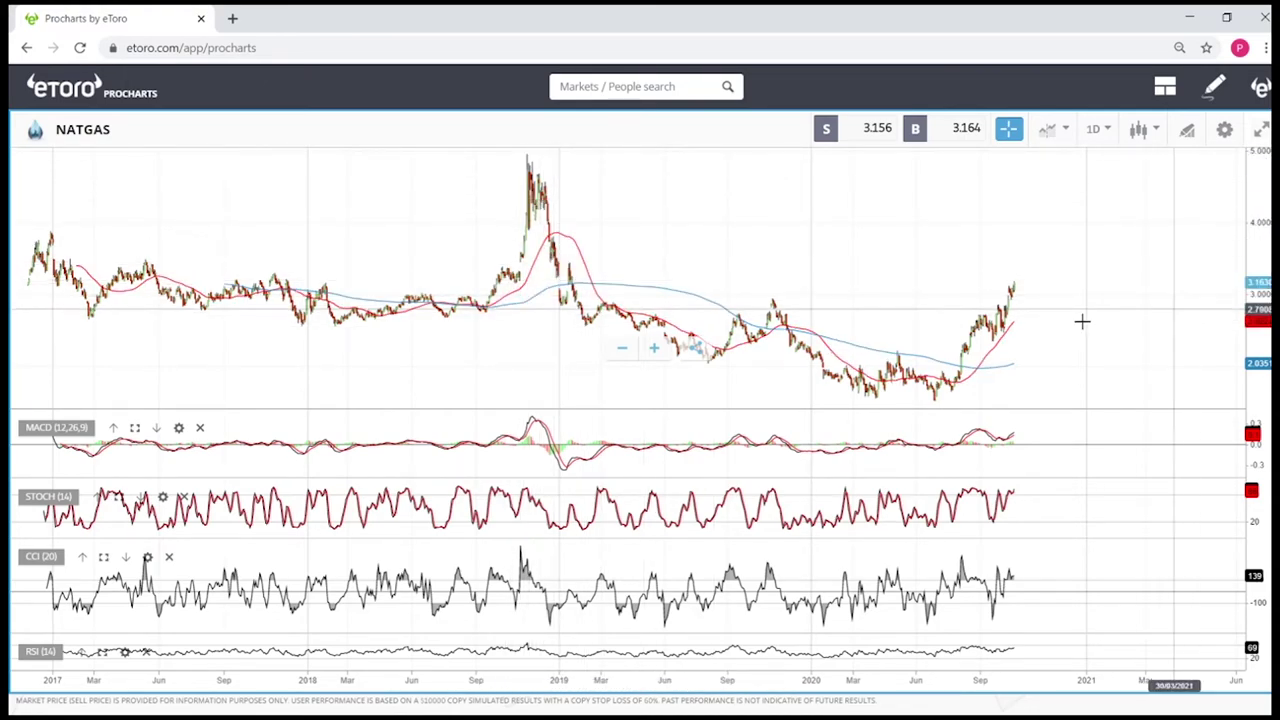
scroll(1083, 320, "up", 5)
scroll(1000, 240, "down", 5)
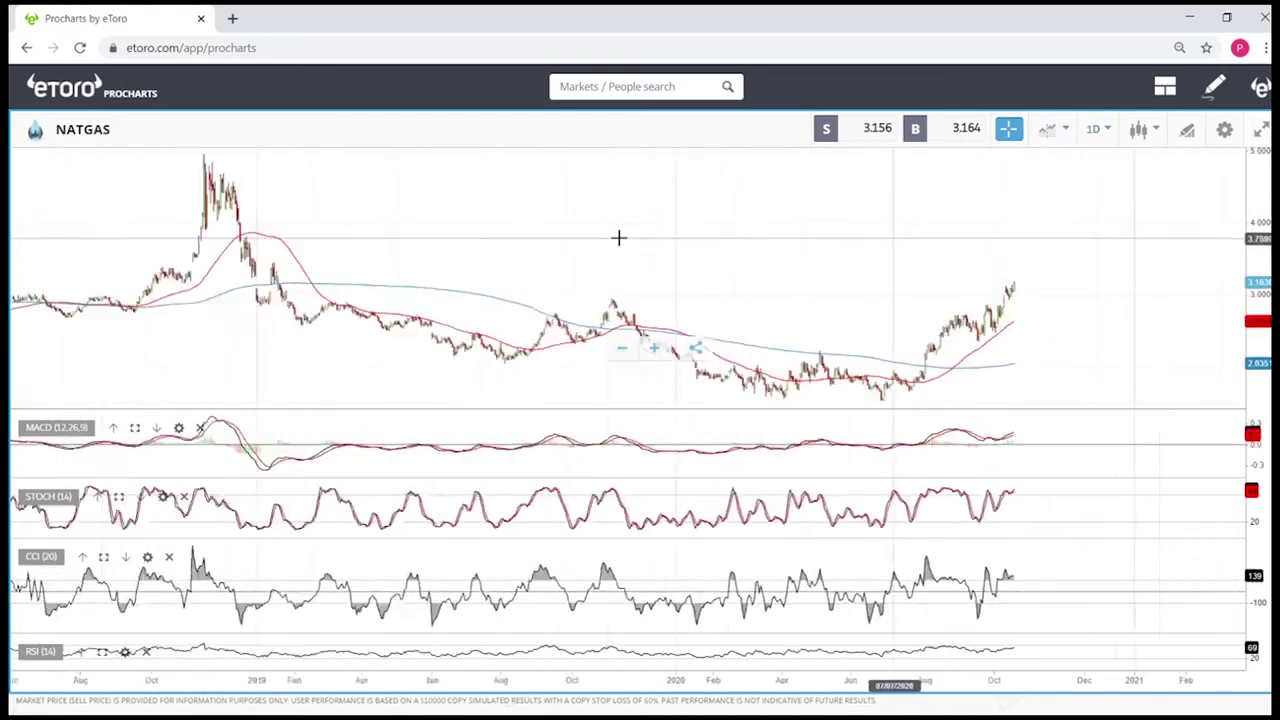
left_click_drag(390, 221, 406, 217)
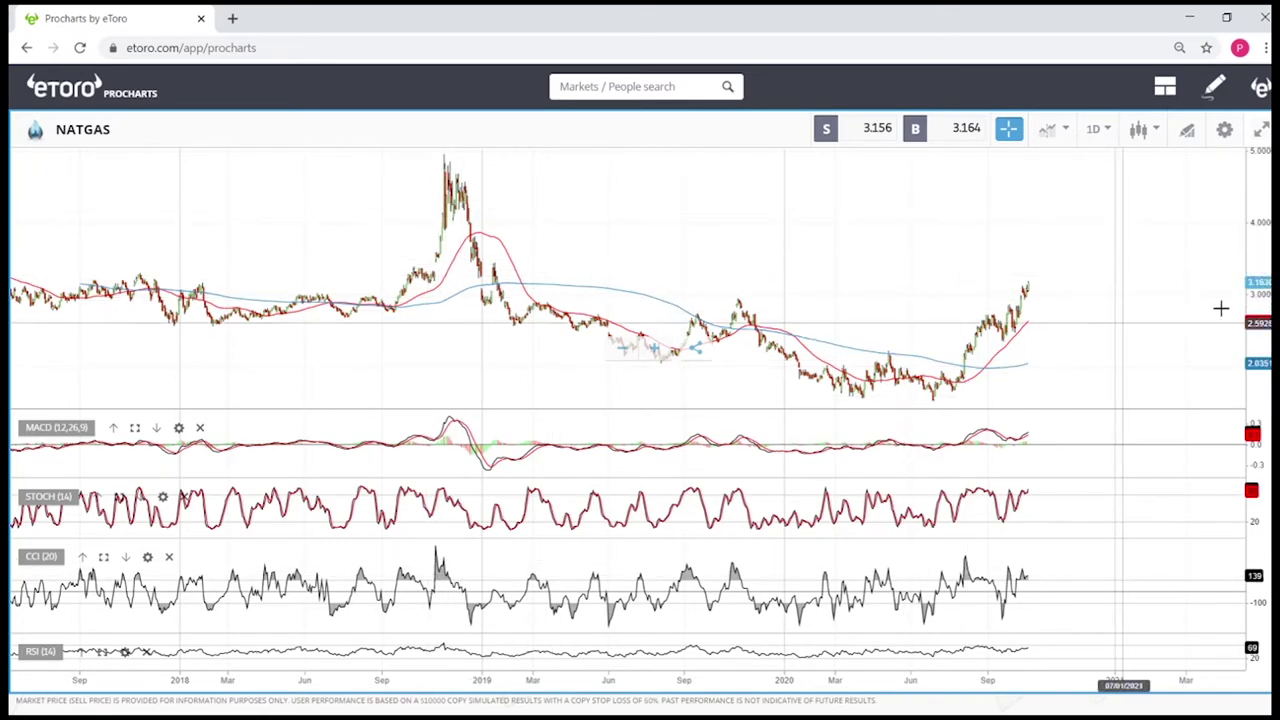
scroll(1180, 325, "up", 5)
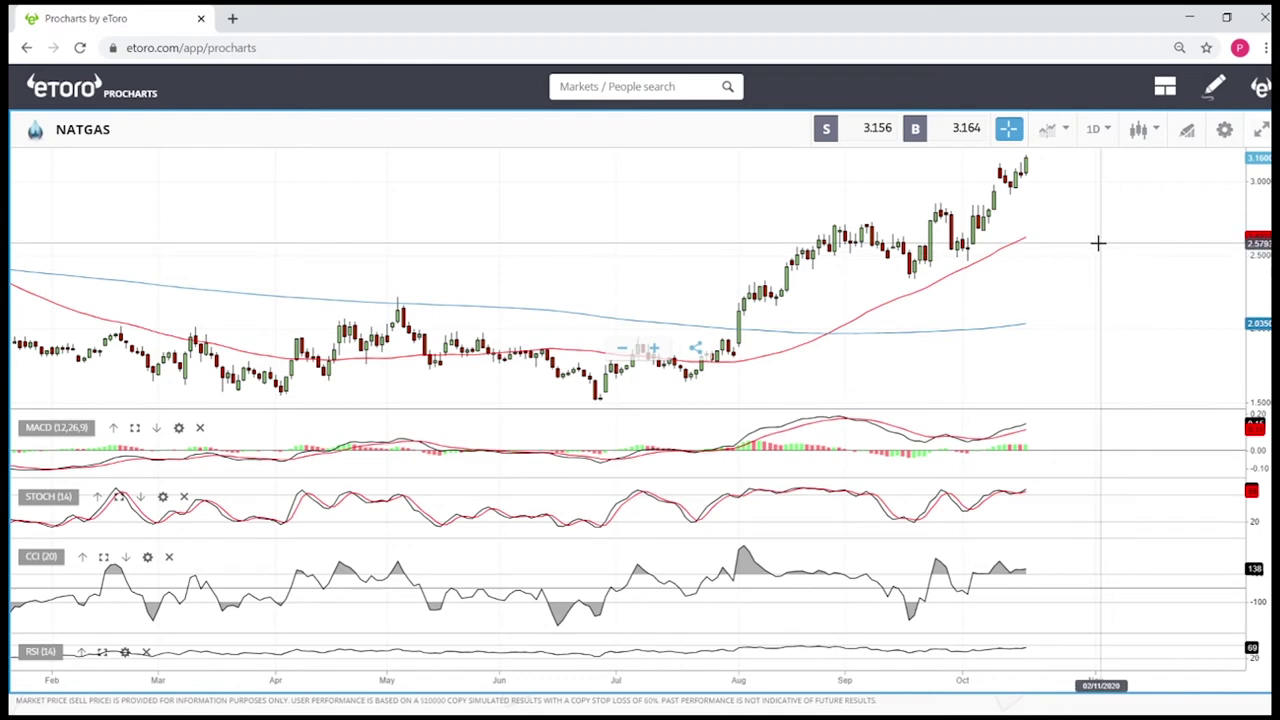
scroll(1097, 243, "down", 2)
scroll(1097, 243, "down", 2)
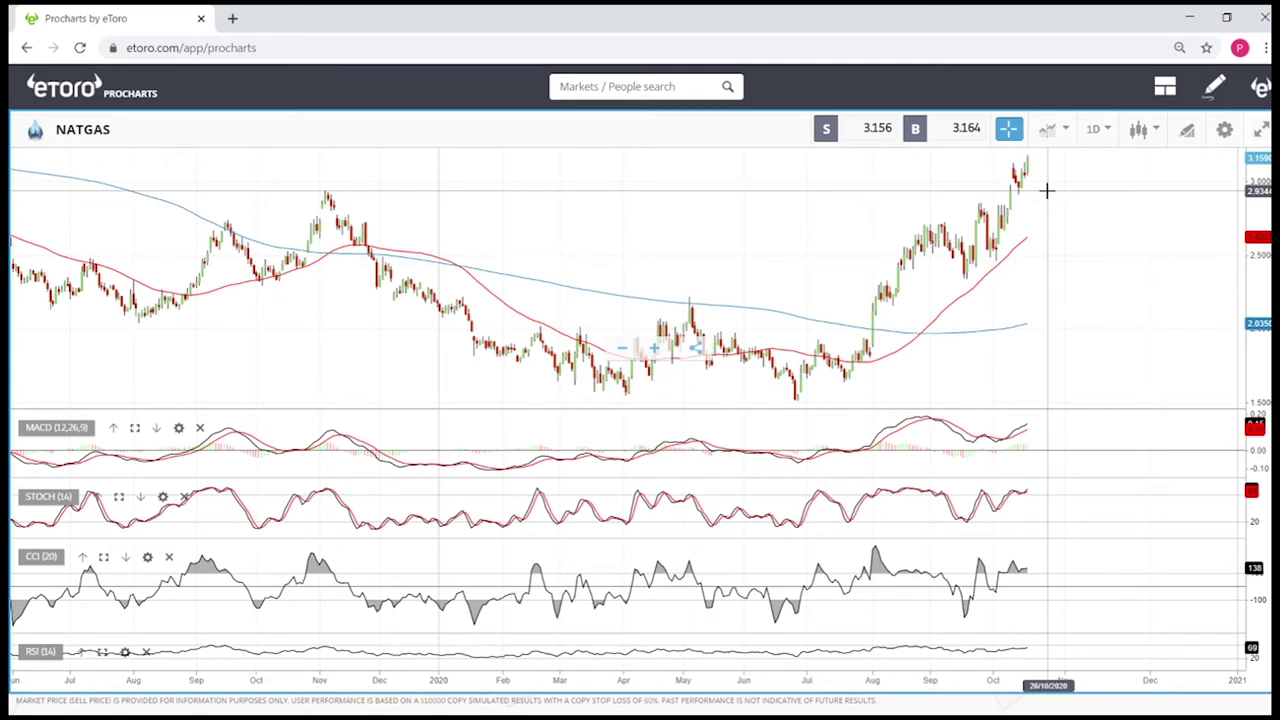
Step: Search the markets for "cop" and load the COPPER chart in place of NATGAS
left_click(626, 84)
type("cop")
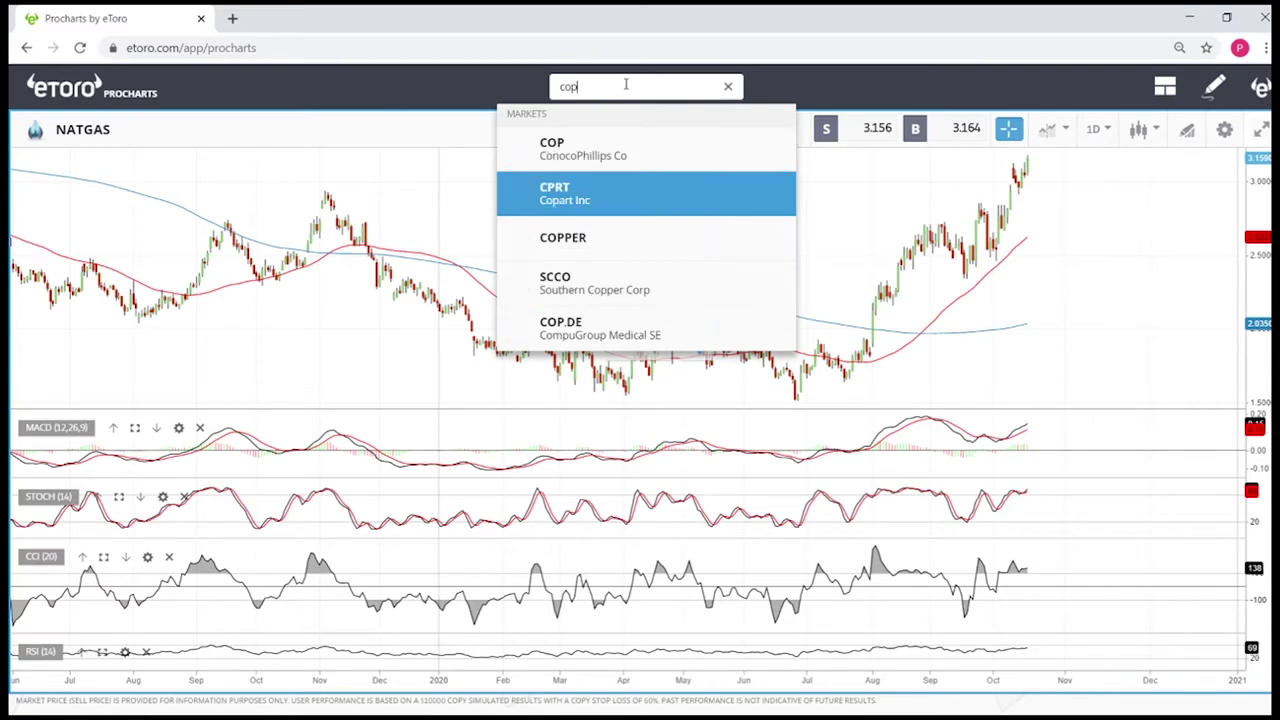
left_click(580, 248)
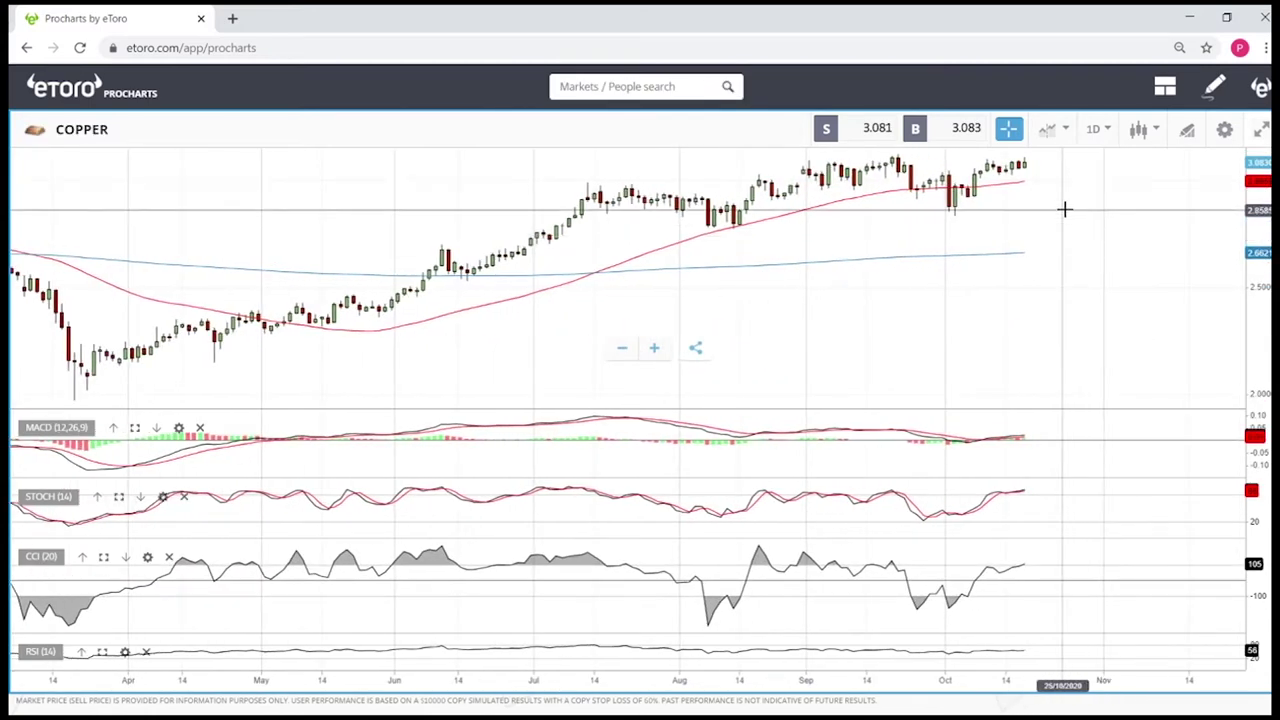
Step: Draw a horizontal resistance line across the September high of the COPPER chart at about 3.113
scroll(1060, 163, "up", 3)
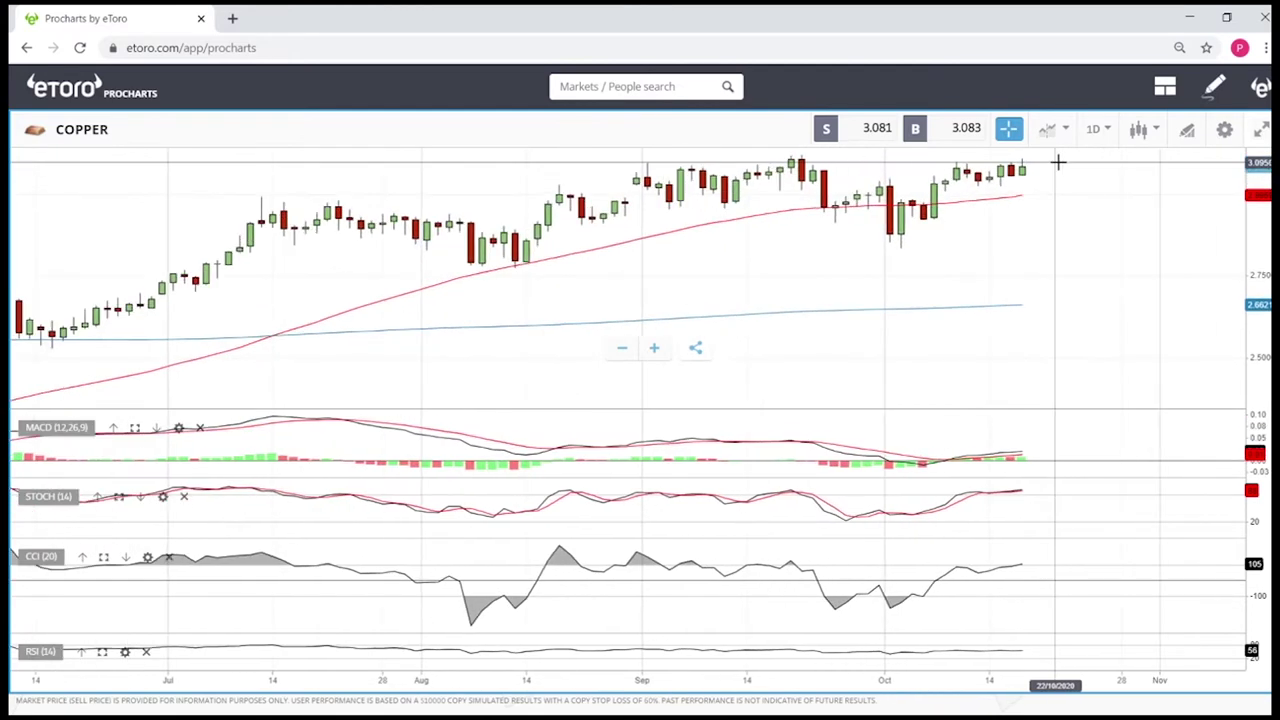
left_click(1201, 134)
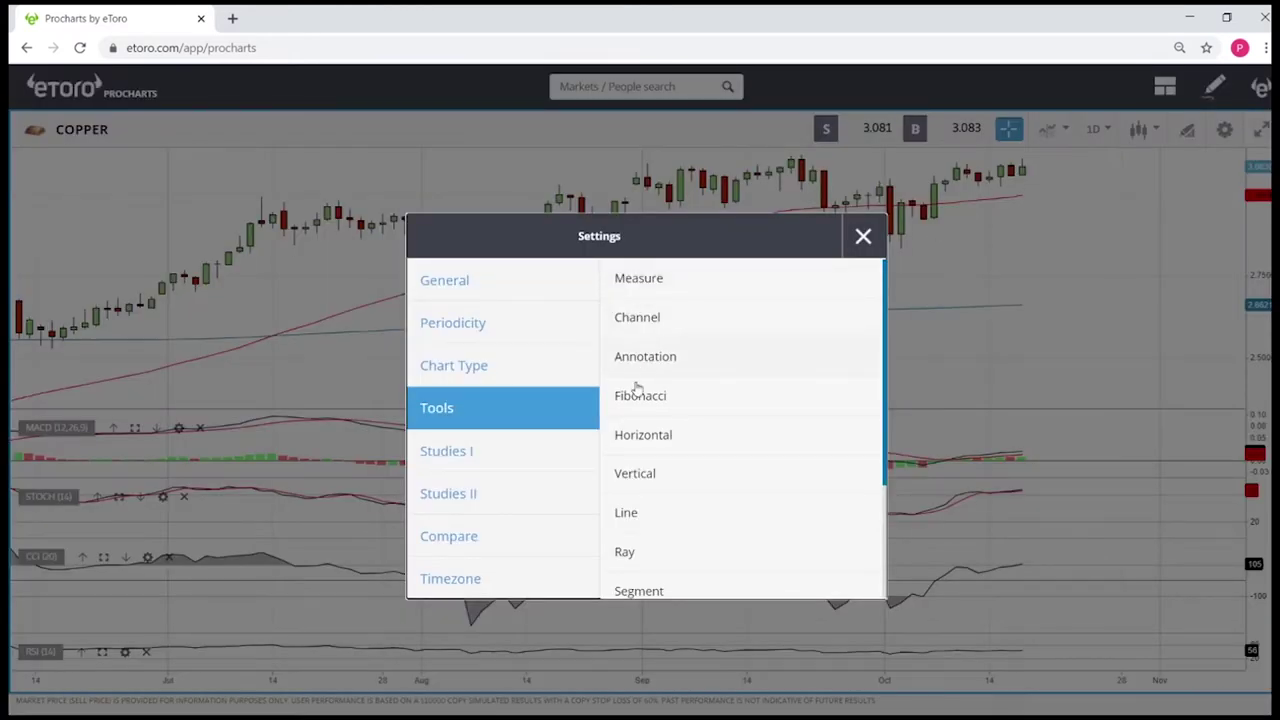
left_click(667, 396)
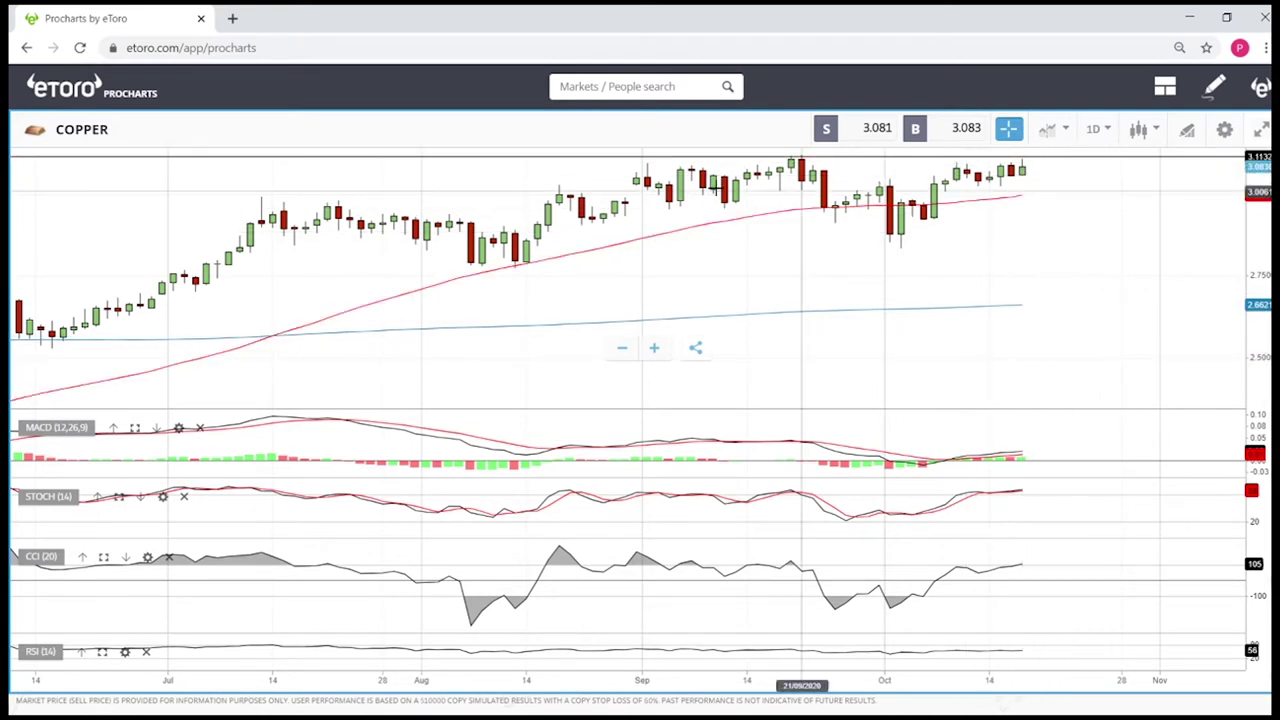
left_click(630, 153)
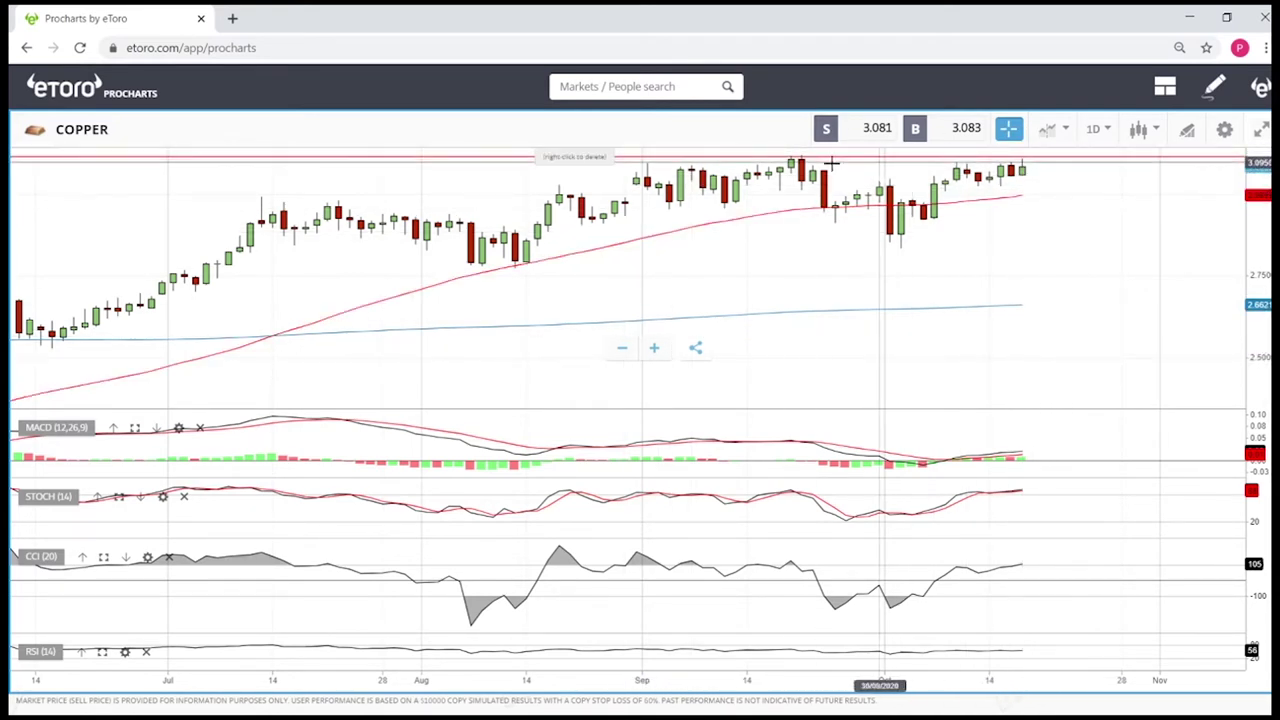
right_click(990, 150)
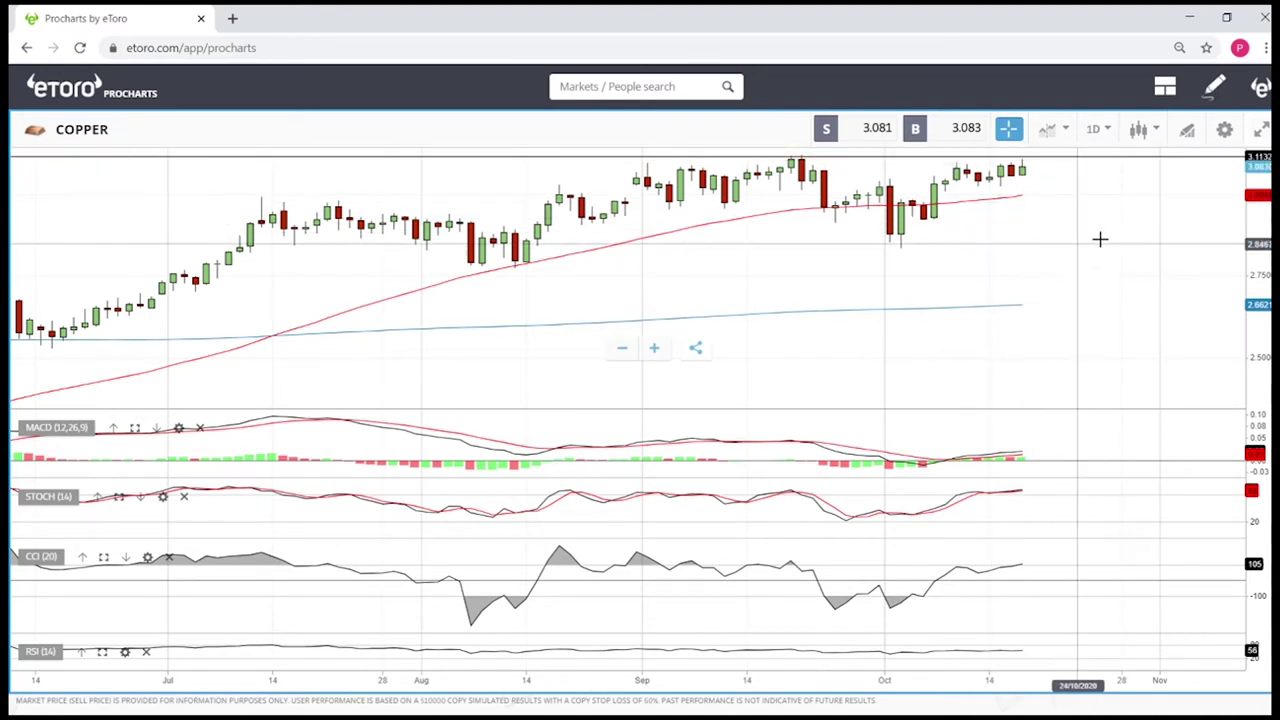
Step: Examine the COPPER price, its moving averages and the MACD, stochastic and CCI indicators over shorter and longer time spans
scroll(1126, 253, "down", 3)
scroll(1126, 253, "up", 4)
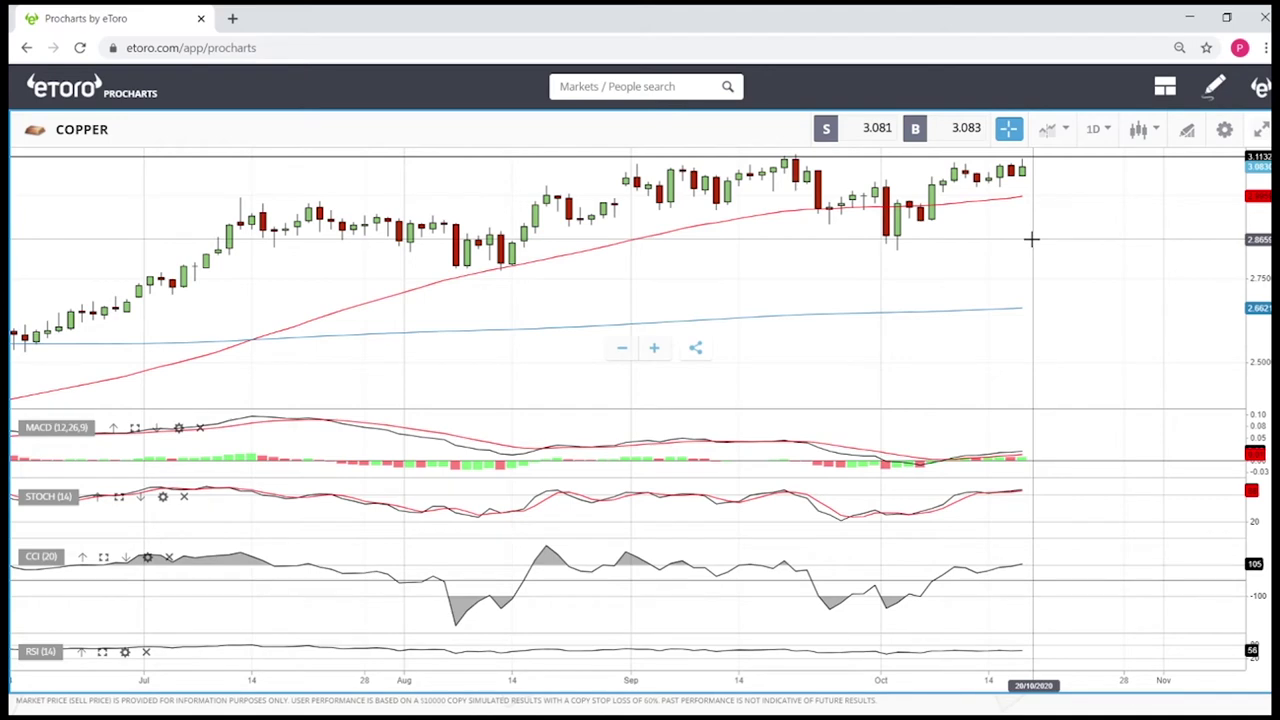
scroll(1150, 414, "down", 5)
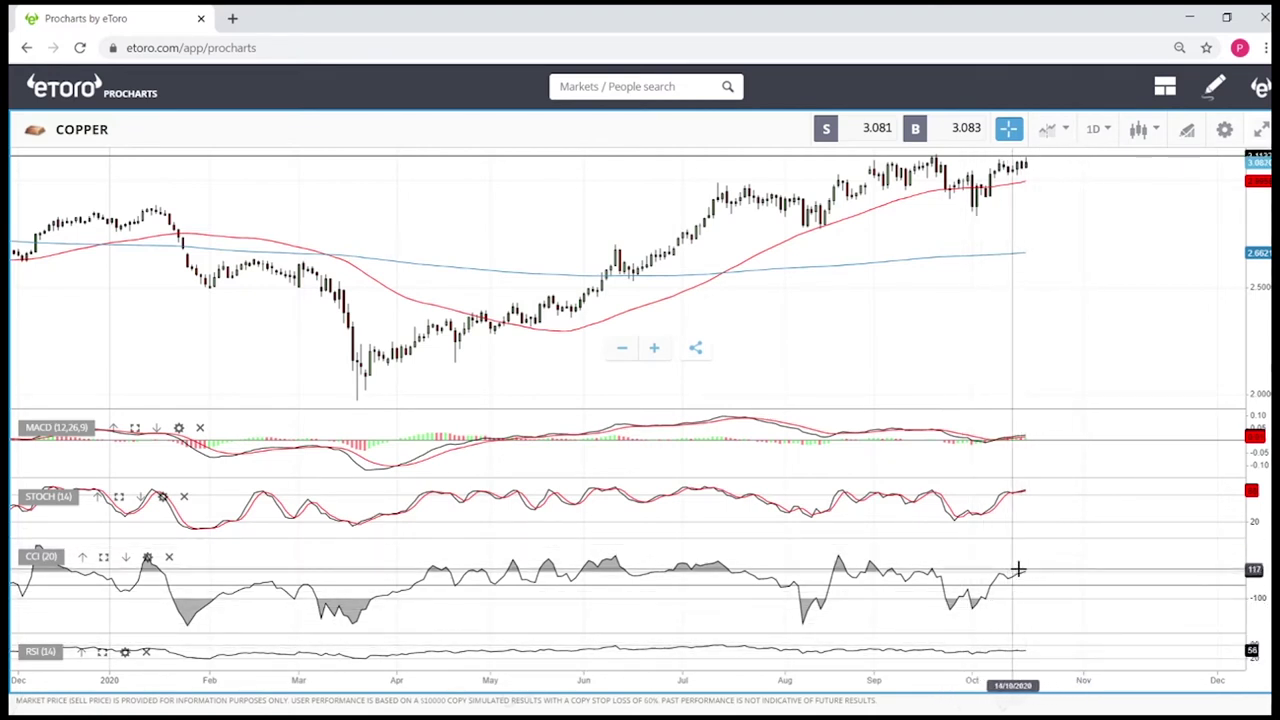
scroll(1059, 492, "up", 5)
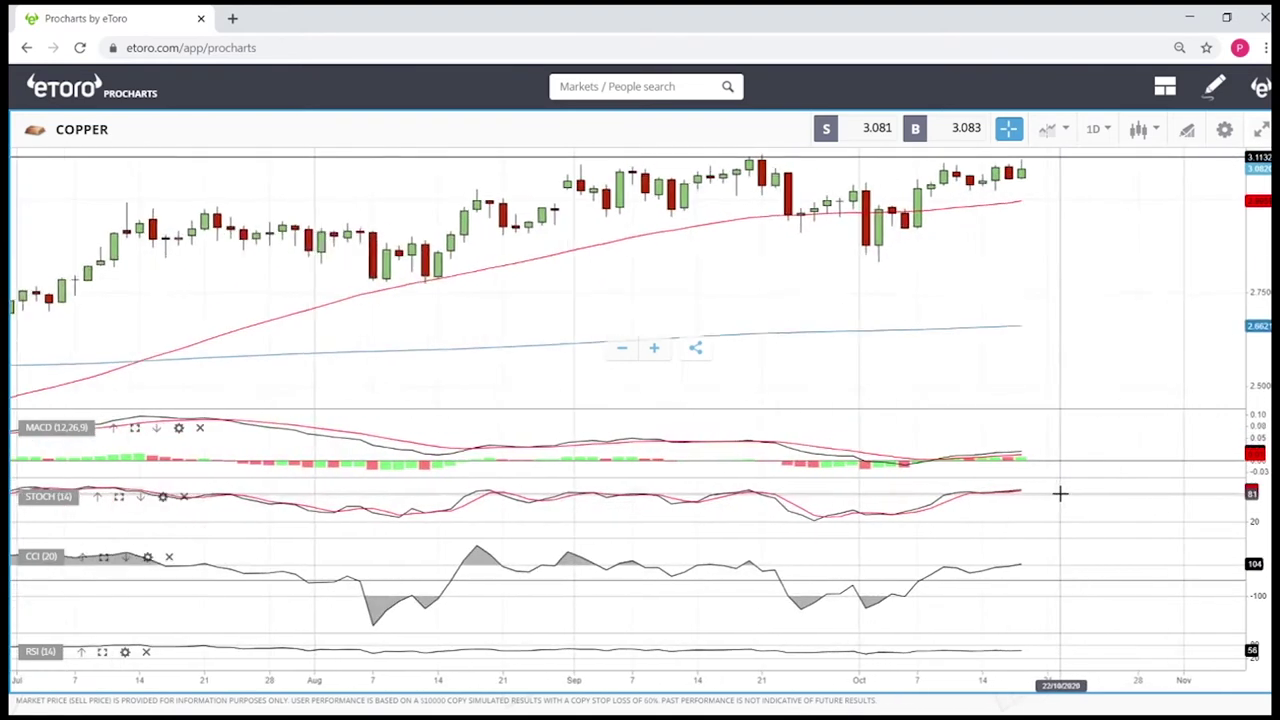
scroll(1100, 508, "down", 2)
scroll(1086, 511, "down", 1)
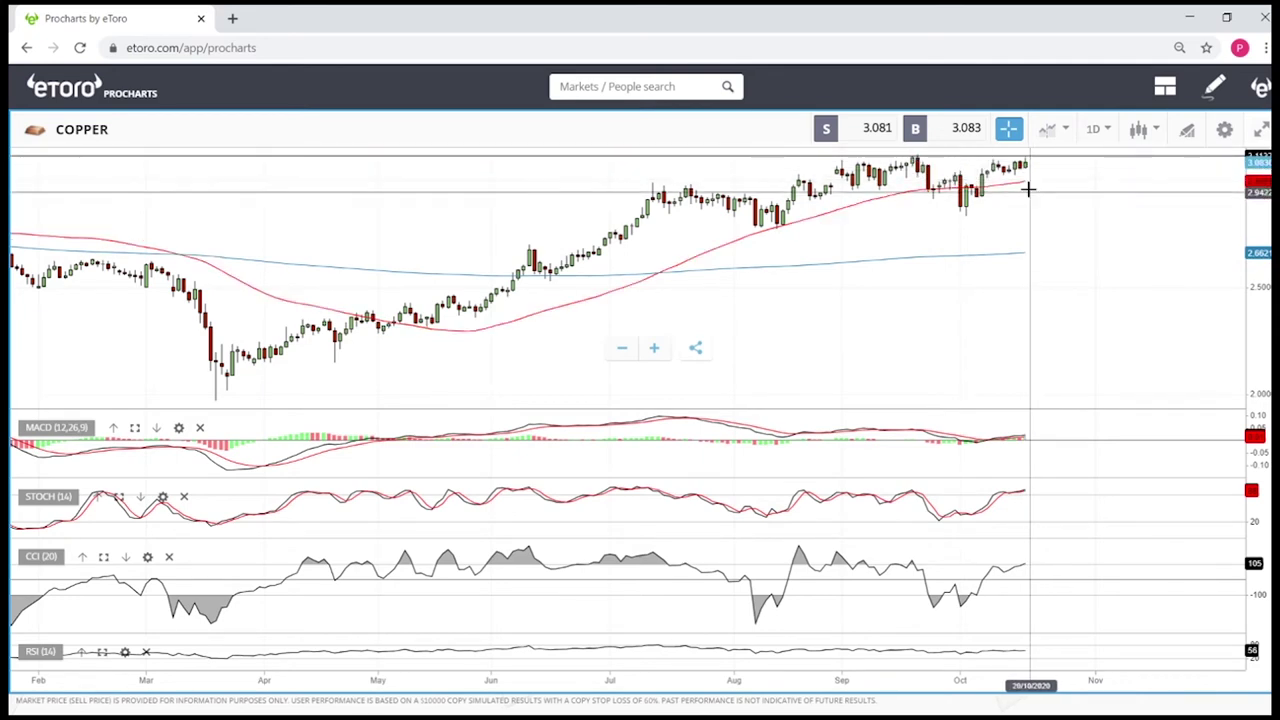
Step: Add two horizontal support lines to the COPPER chart, near the early-October low at about 2.879 and at the August lows near 2.782
left_click(1187, 134)
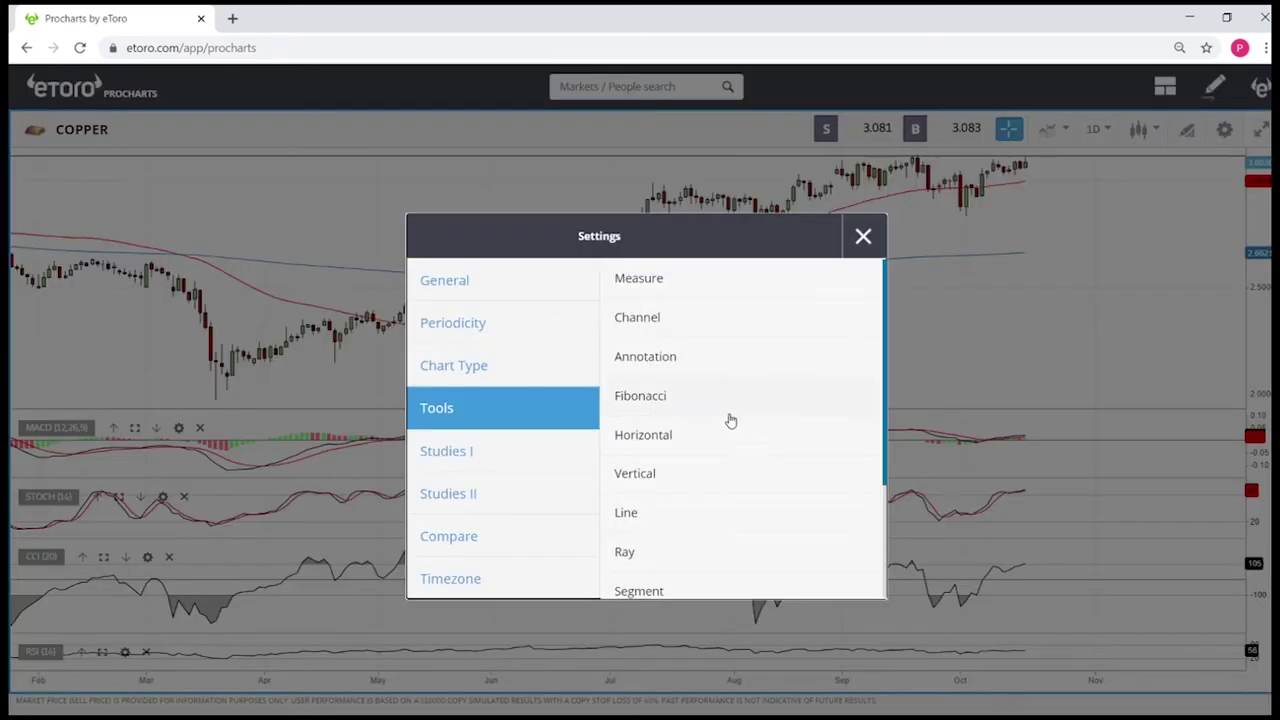
left_click(670, 414)
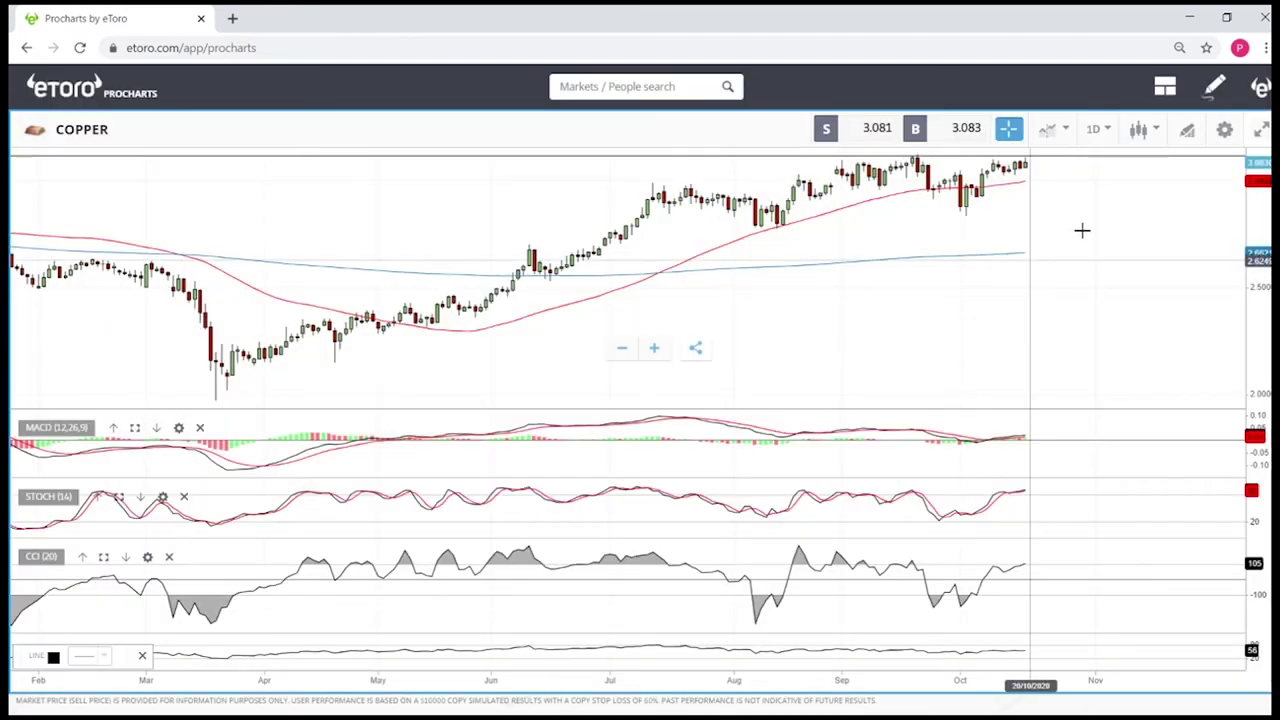
left_click(1036, 206)
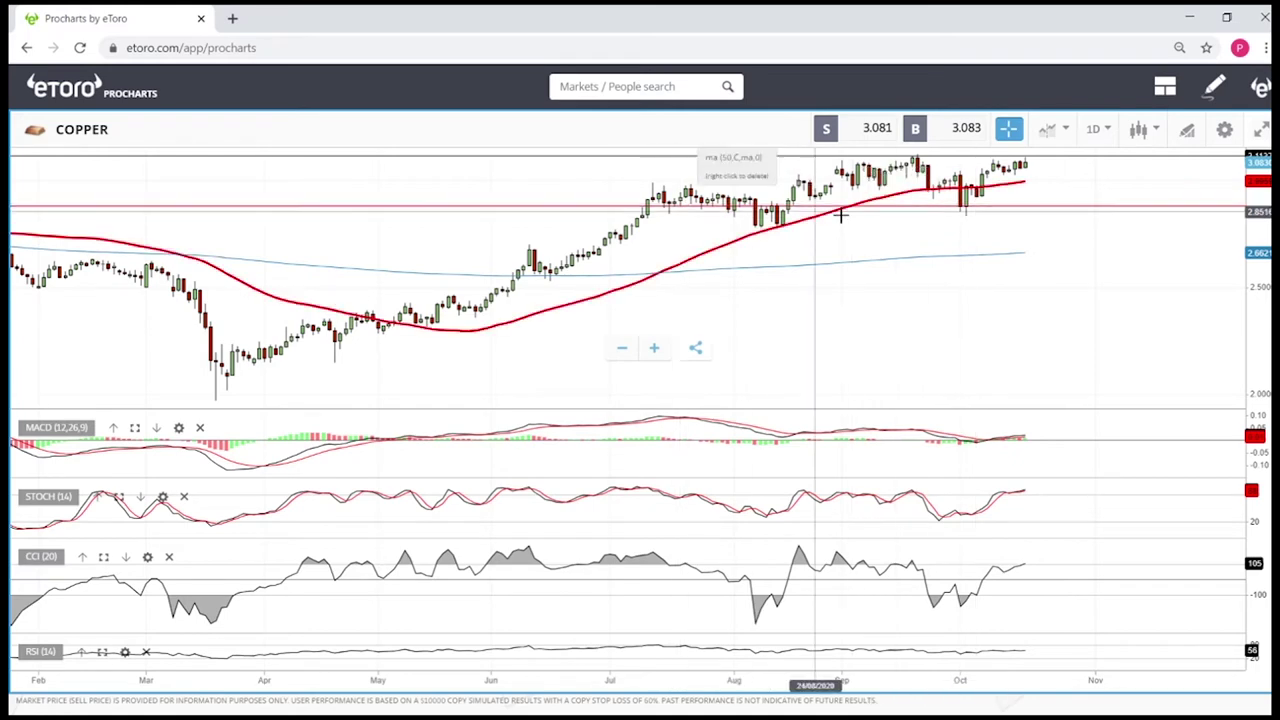
left_click(1190, 130)
left_click(794, 391)
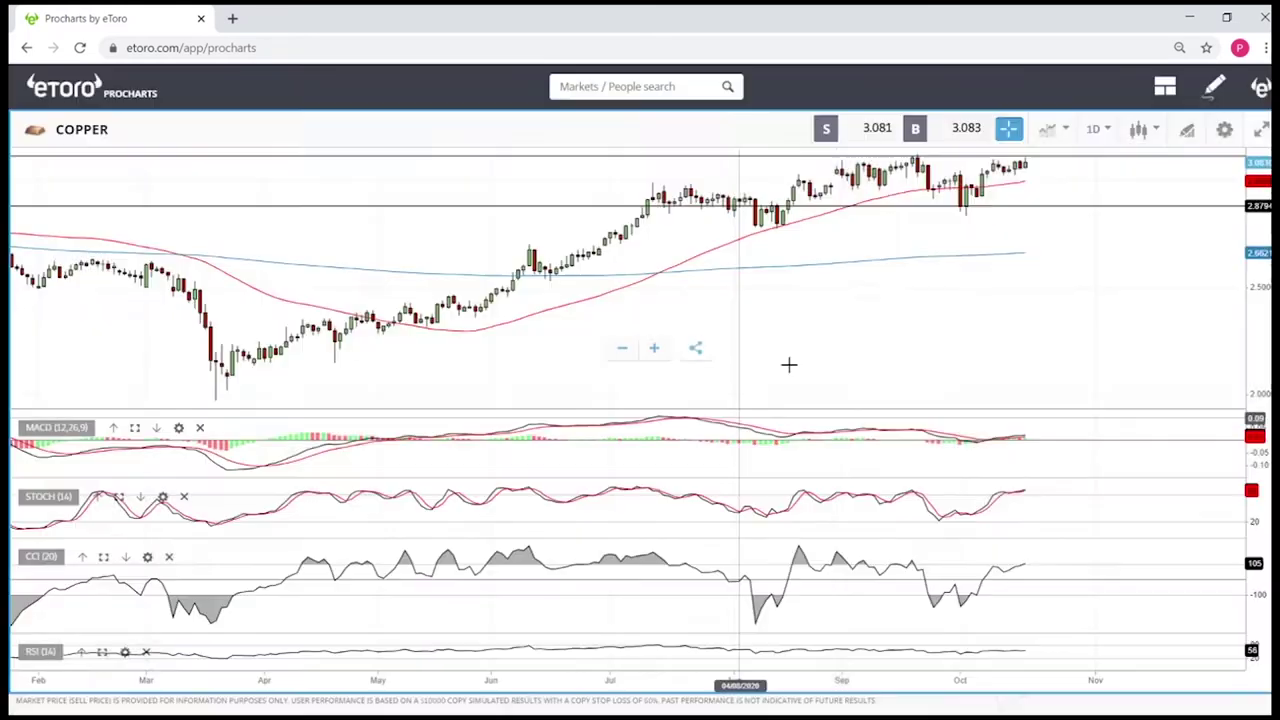
left_click(806, 227)
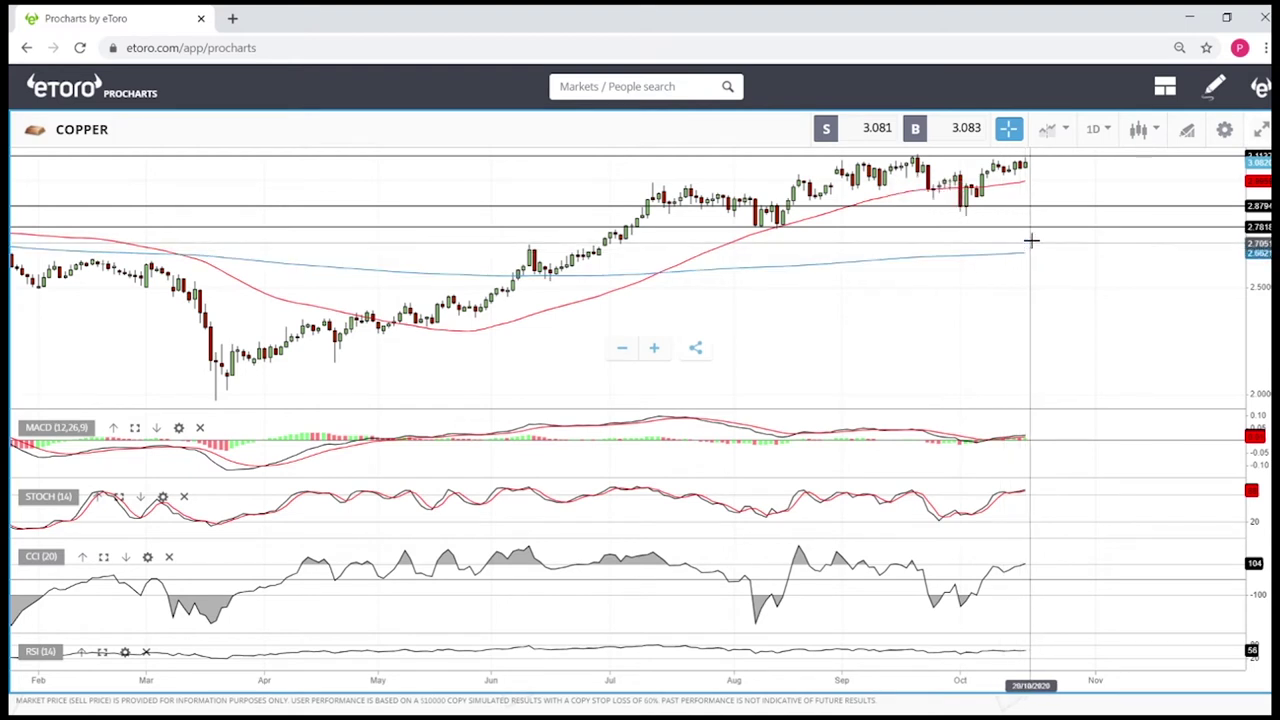
Step: Compare the recent COPPER price action with the three horizontal levels and the 50- and 200-period moving averages
mouse_move(1002, 237)
left_mouse_down()
mouse_move(1051, 237)
mouse_move(1006, 229)
mouse_move(1014, 246)
mouse_move(1022, 230)
left_mouse_up()
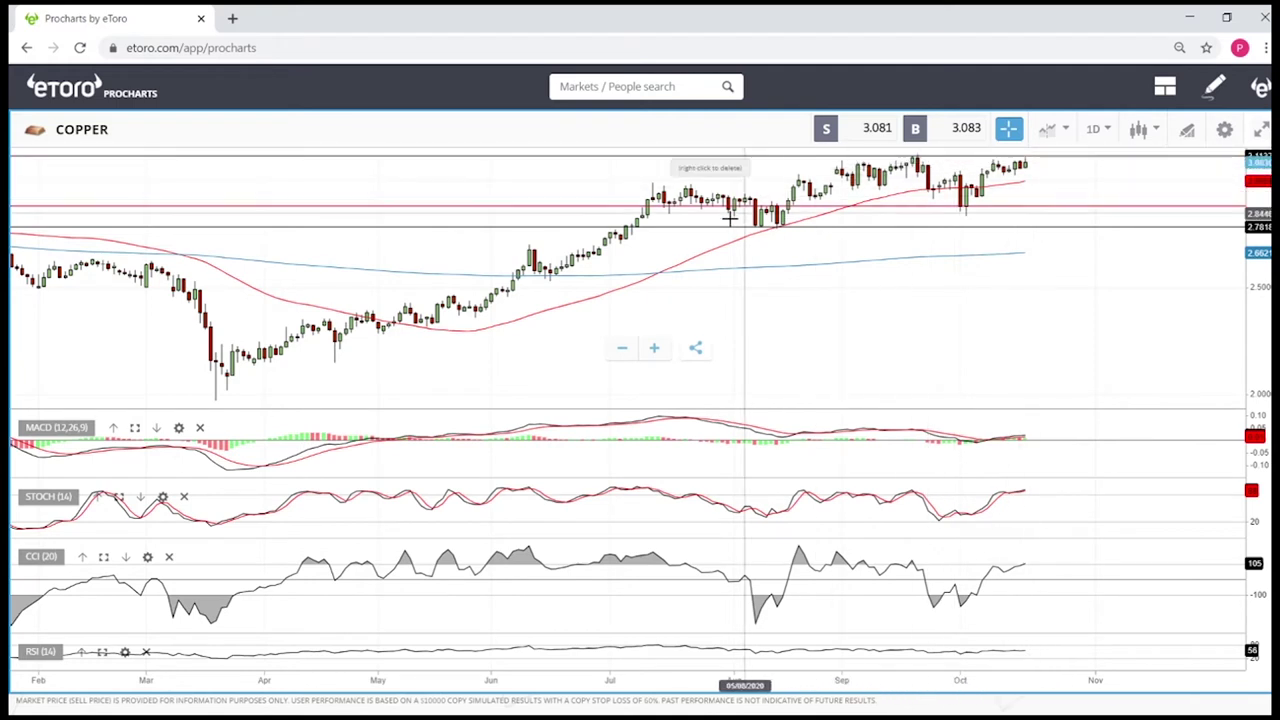
left_click_drag(910, 176, 797, 198)
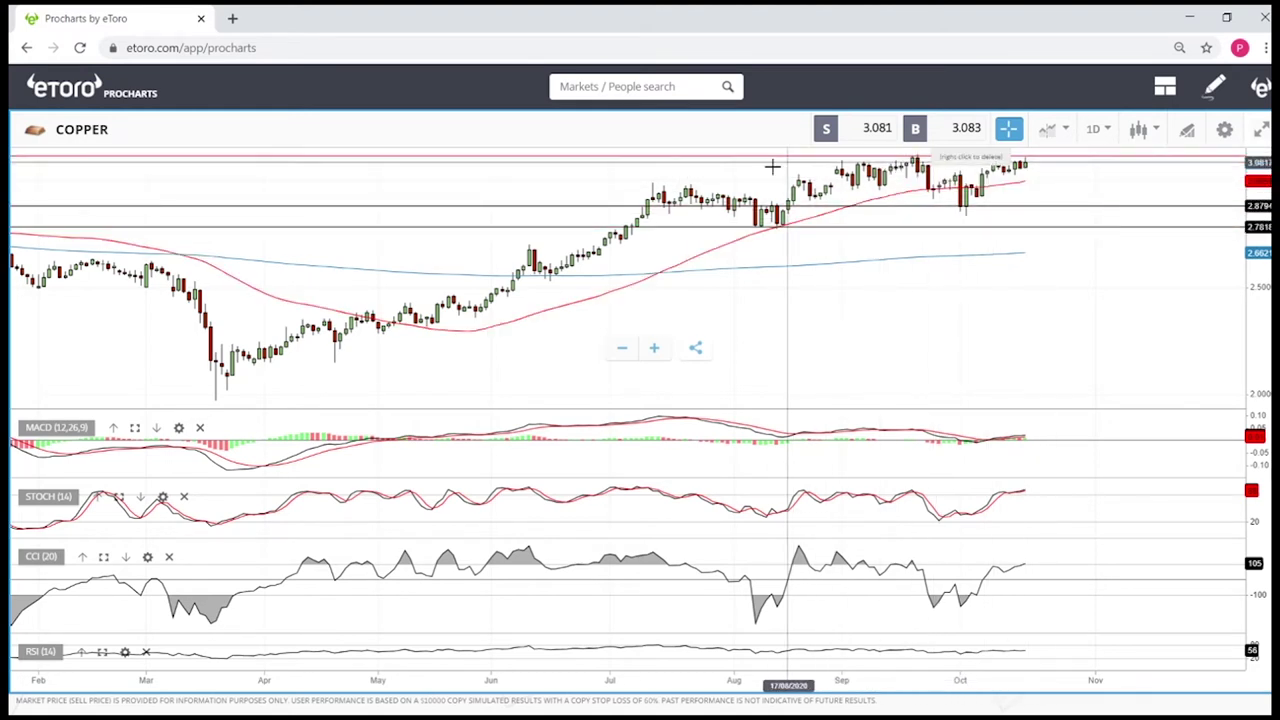
left_click(1049, 229)
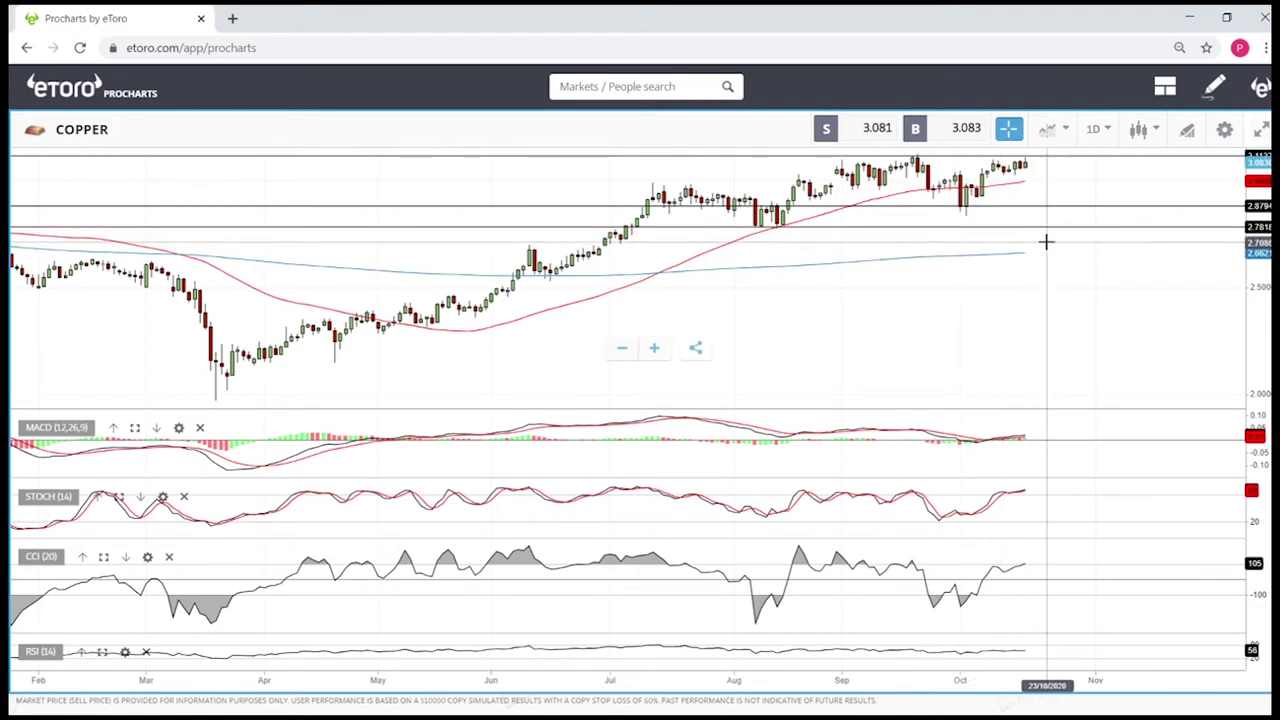
left_click(989, 252)
left_click(1051, 248)
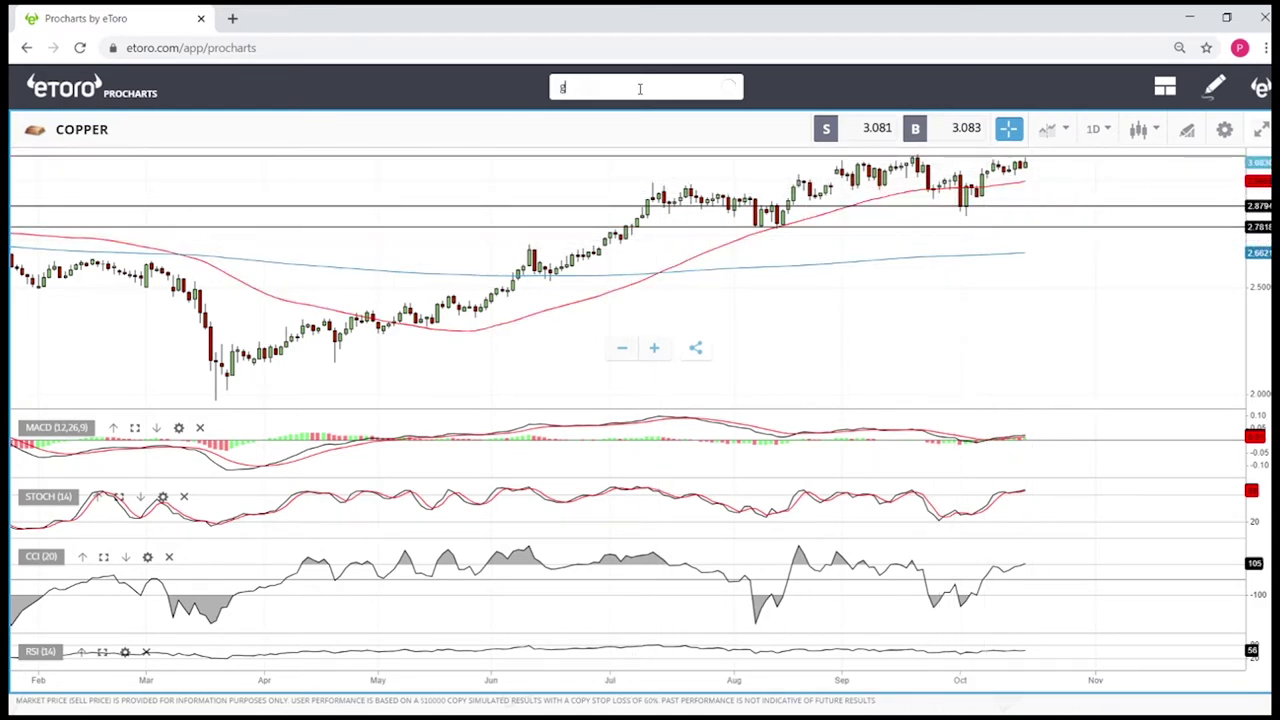
Step: Search the markets for "gold" and load the GOLD chart in place of COPPER
left_click(640, 88)
type("gold")
left_click(558, 150)
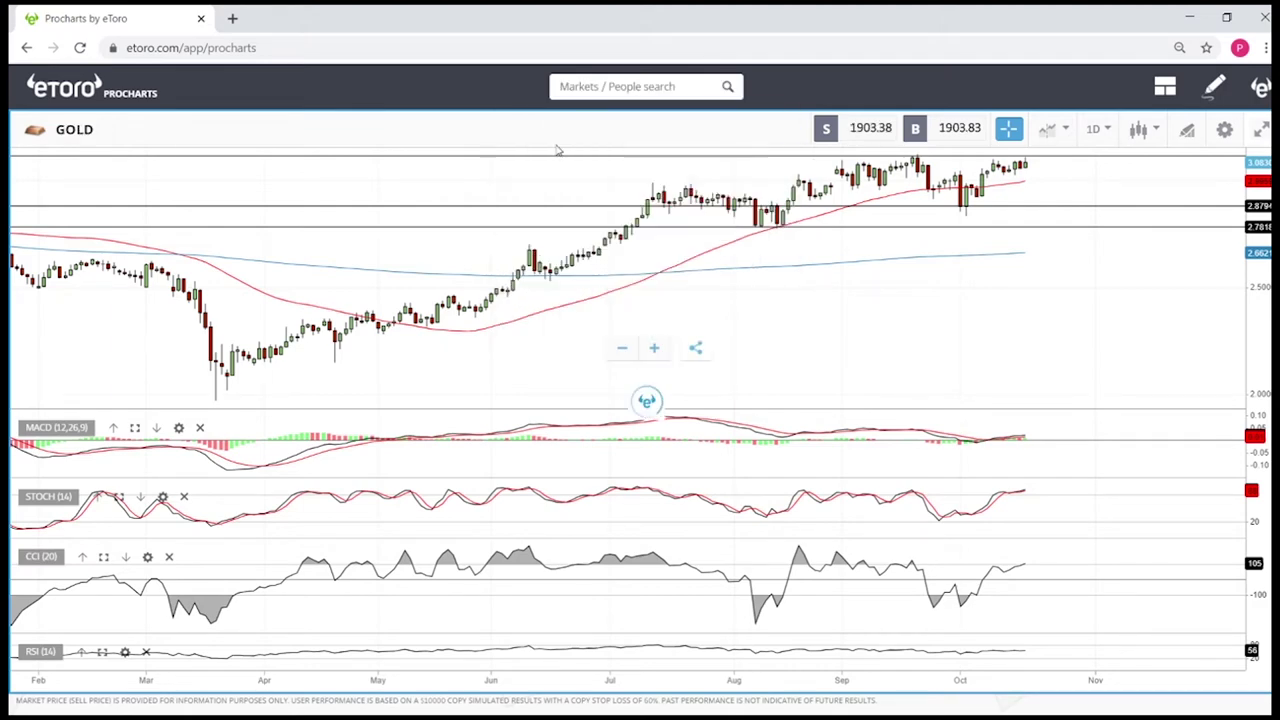
Step: Draw a descending trend line along the GOLD chart's swing highs from mid-August, placing its second point at early November near 1,895
scroll(1077, 274, "up", 5)
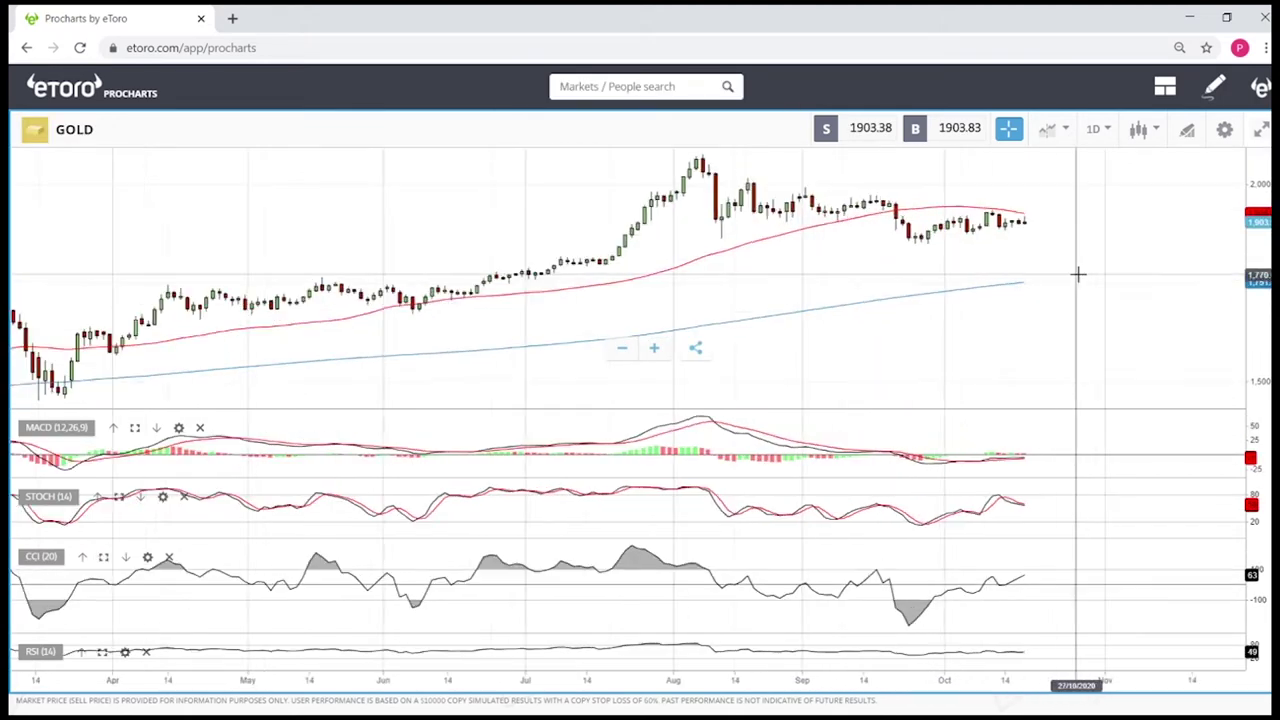
scroll(1060, 254, "up", 2)
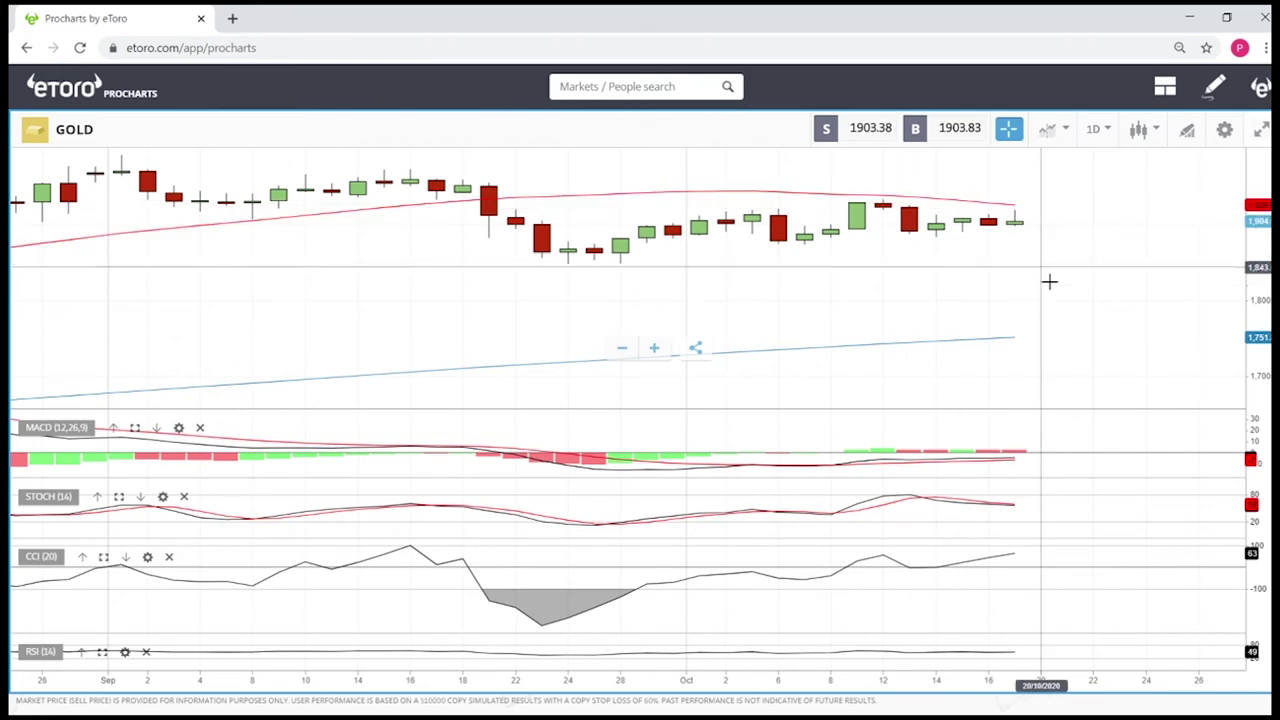
scroll(1045, 278, "down", 5)
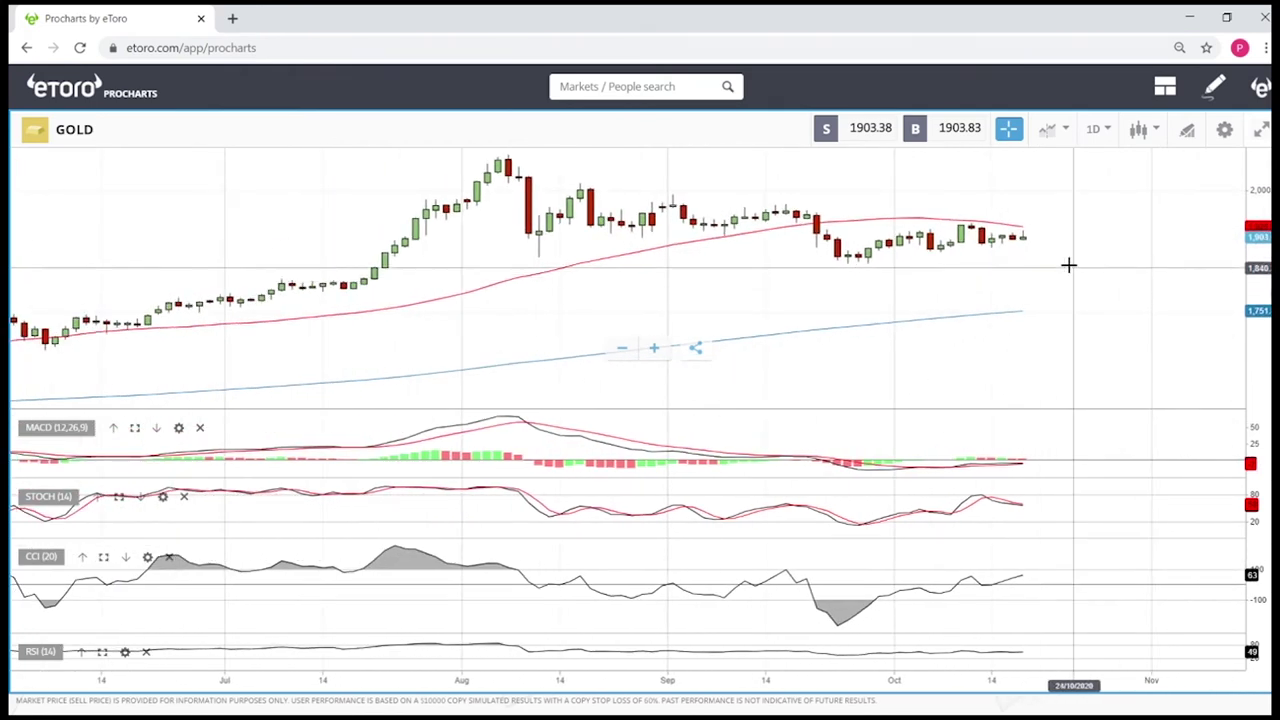
left_click(1189, 132)
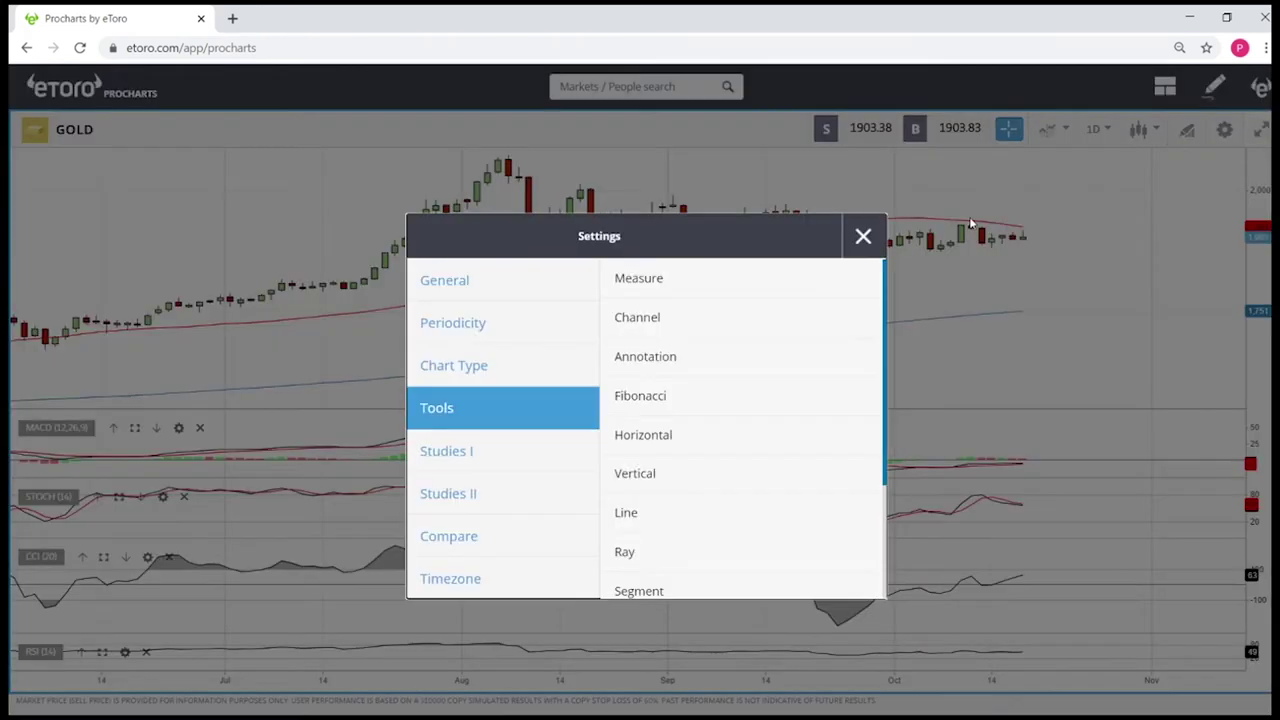
left_click(655, 514)
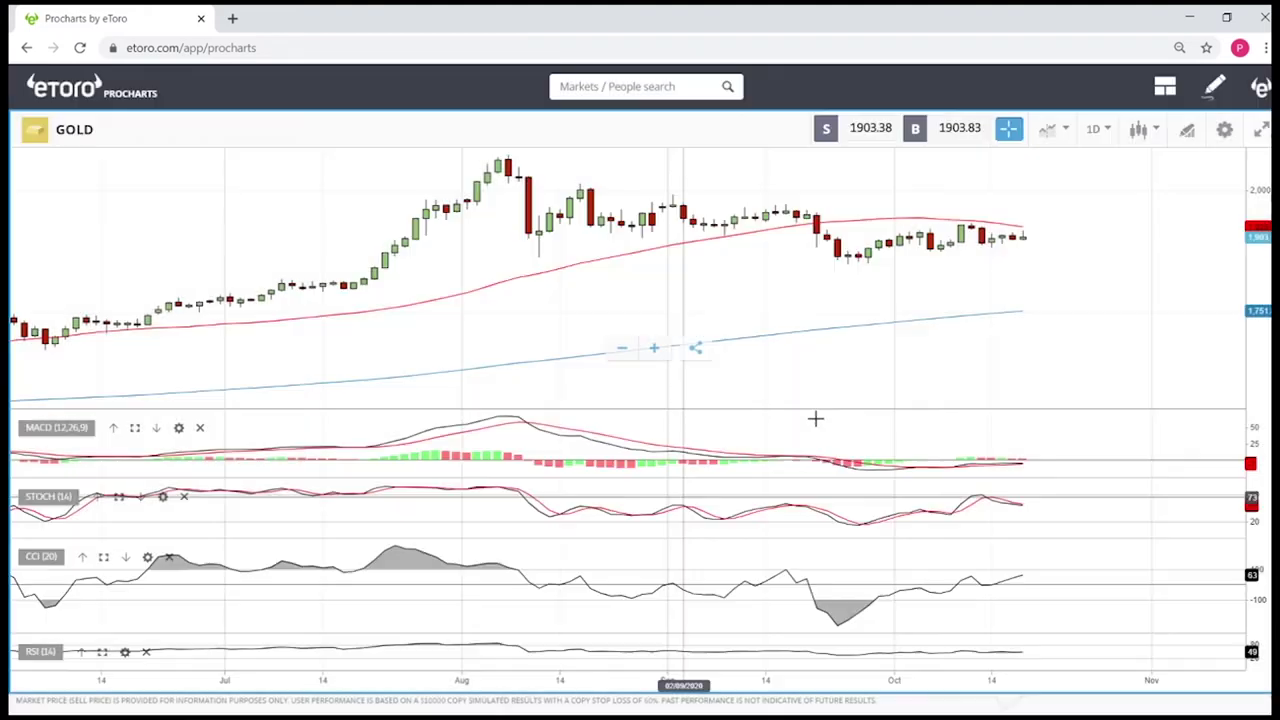
left_click(608, 189)
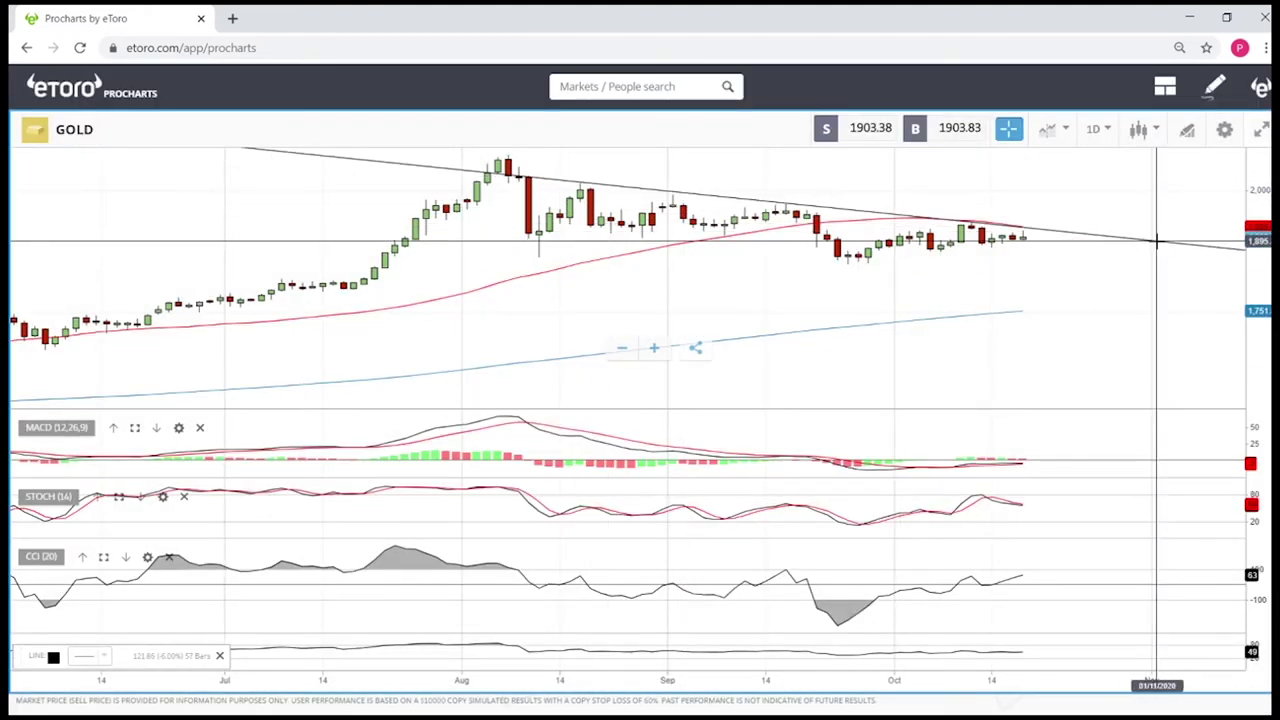
left_click(1157, 241)
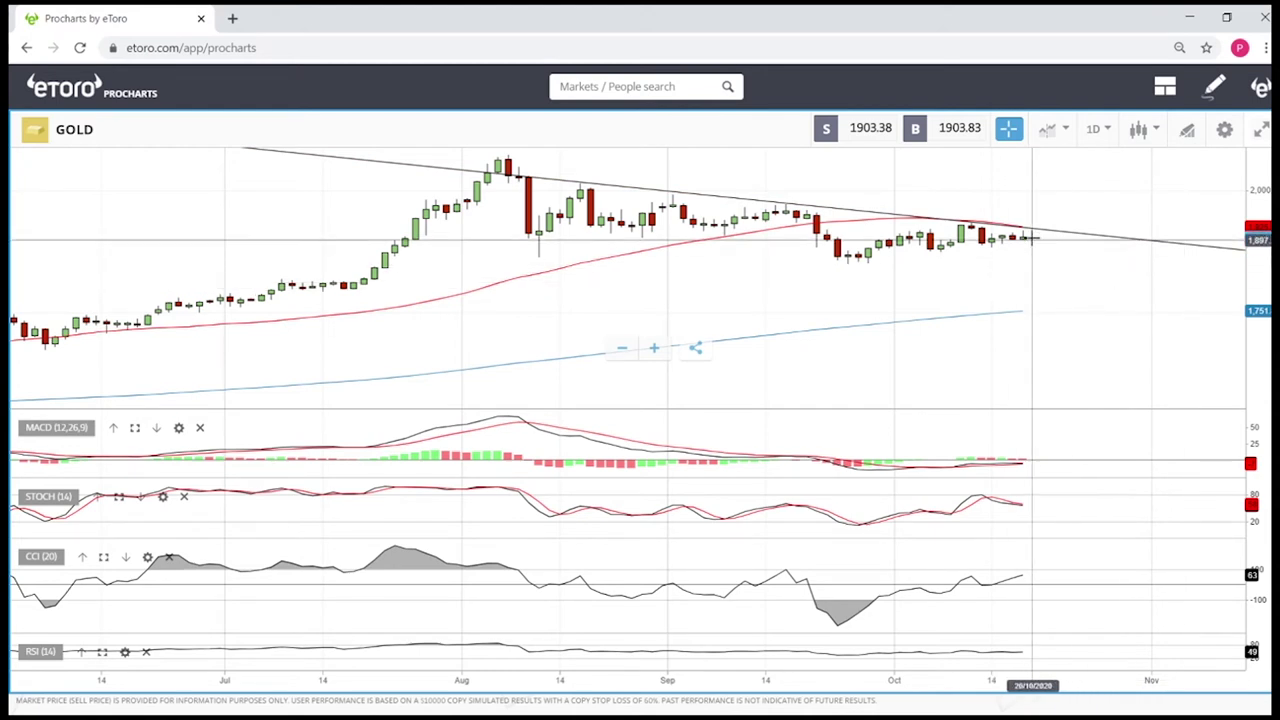
Step: Draw a rectangle marking GOLD's resistance zone from late July across recent price, about 34 points tall and 71 bars wide
left_click_drag(1097, 286, 866, 286)
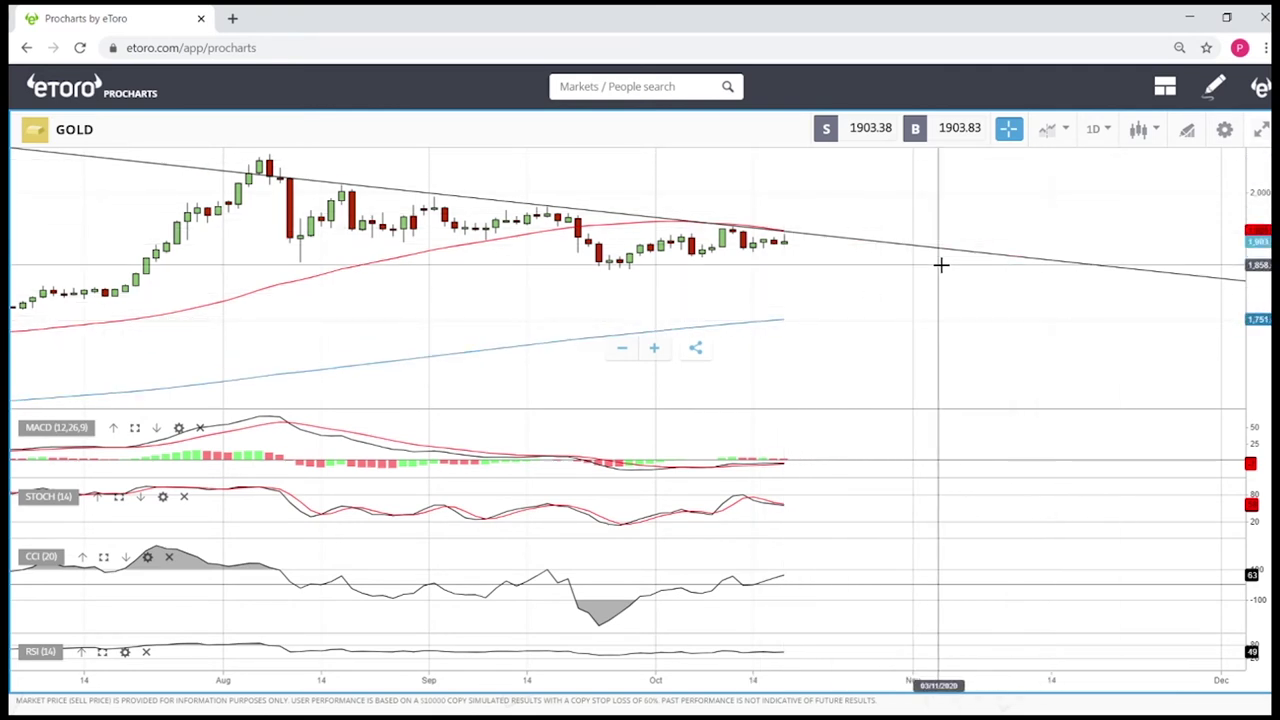
scroll(910, 266, "down", 5)
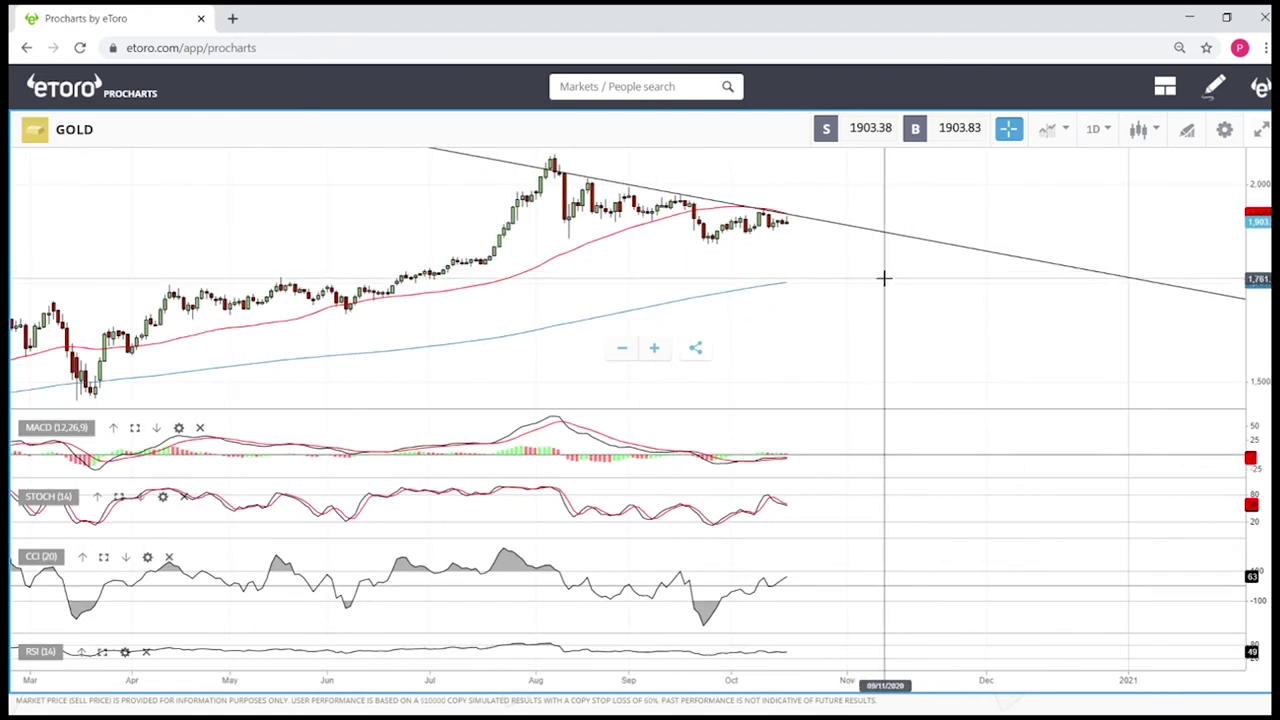
left_click(1190, 134)
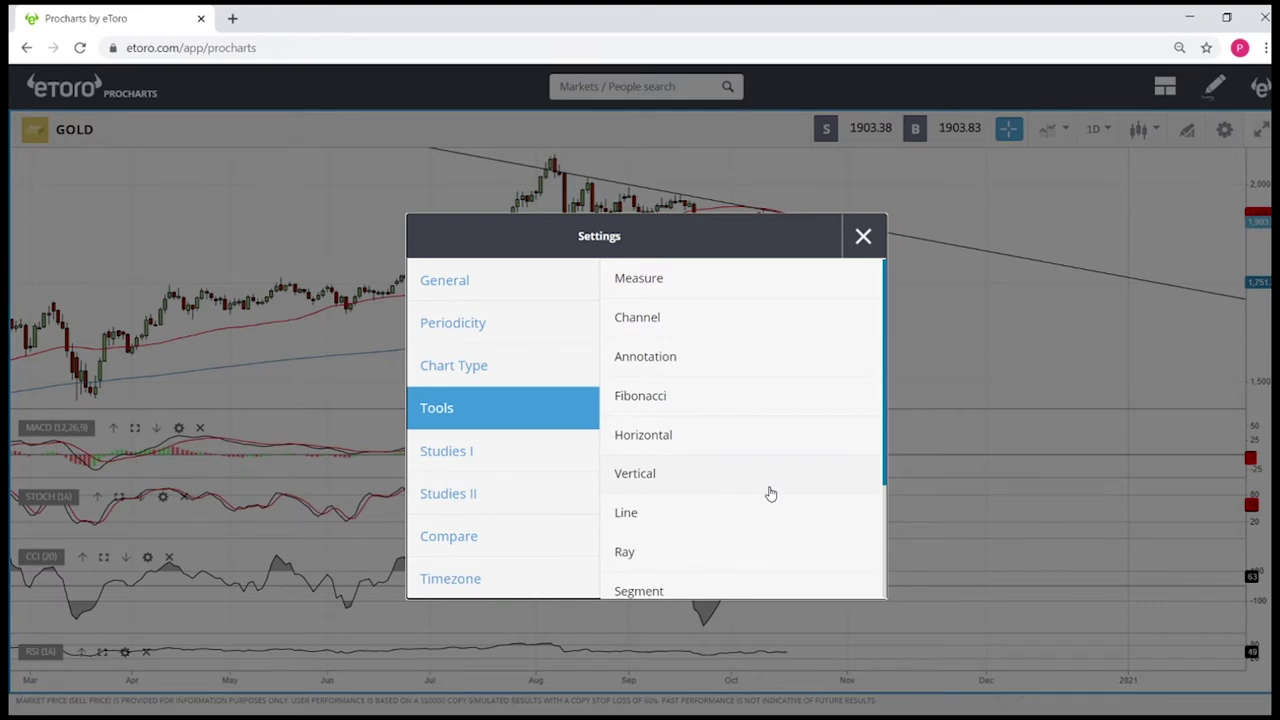
left_click(675, 545)
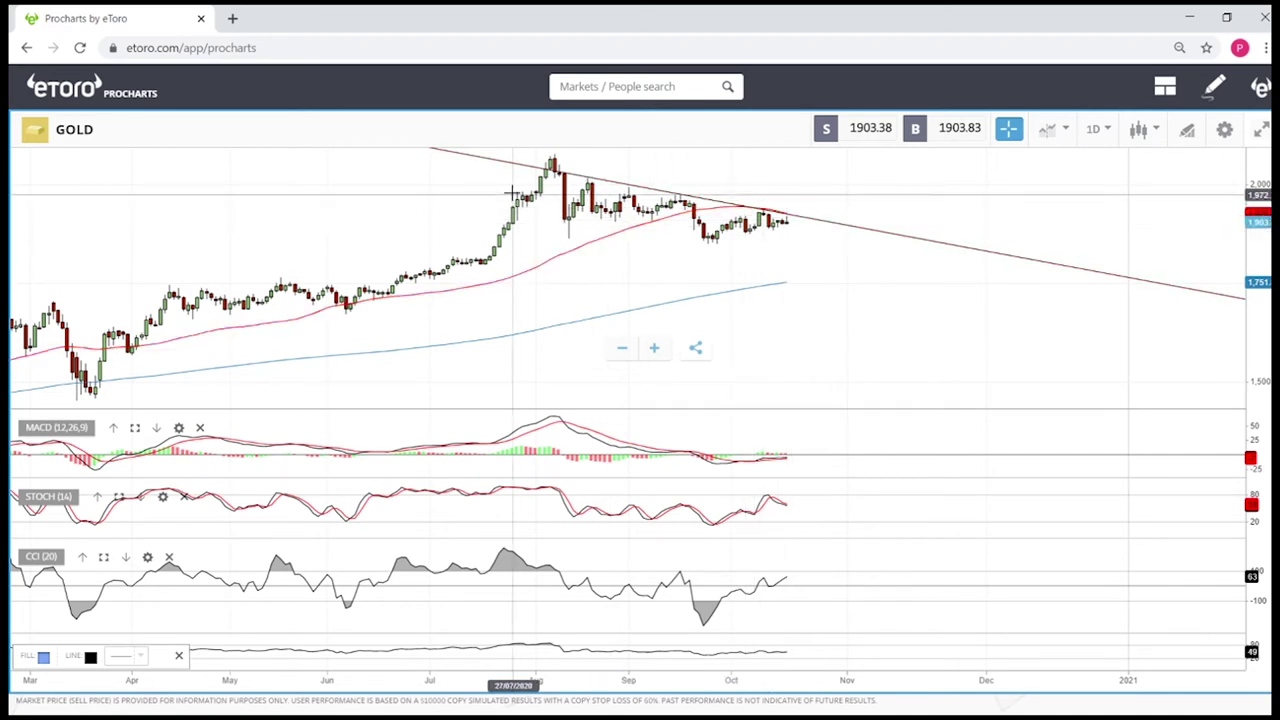
mouse_move(510, 190)
left_mouse_down()
mouse_move(788, 182)
mouse_move(833, 206)
left_mouse_up()
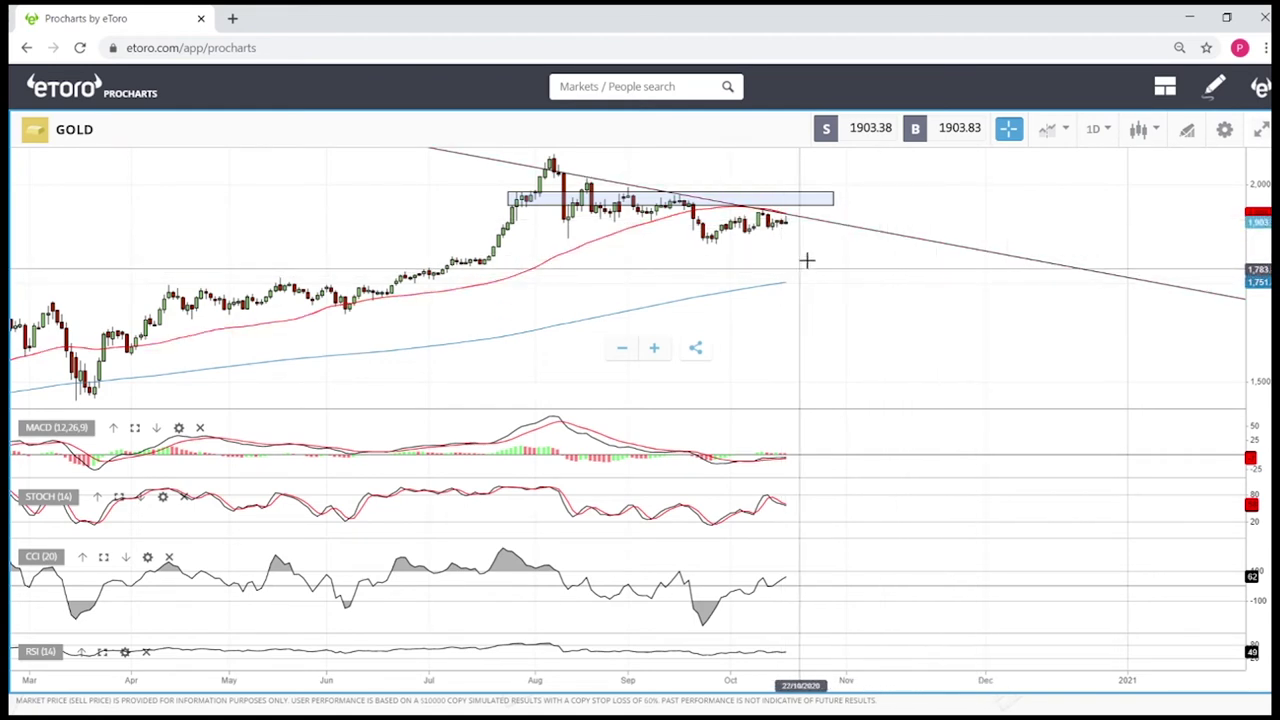
Step: Add a horizontal support line to the GOLD chart just below the late-September lows, at about 1,844
left_click(1187, 129)
left_click(693, 443)
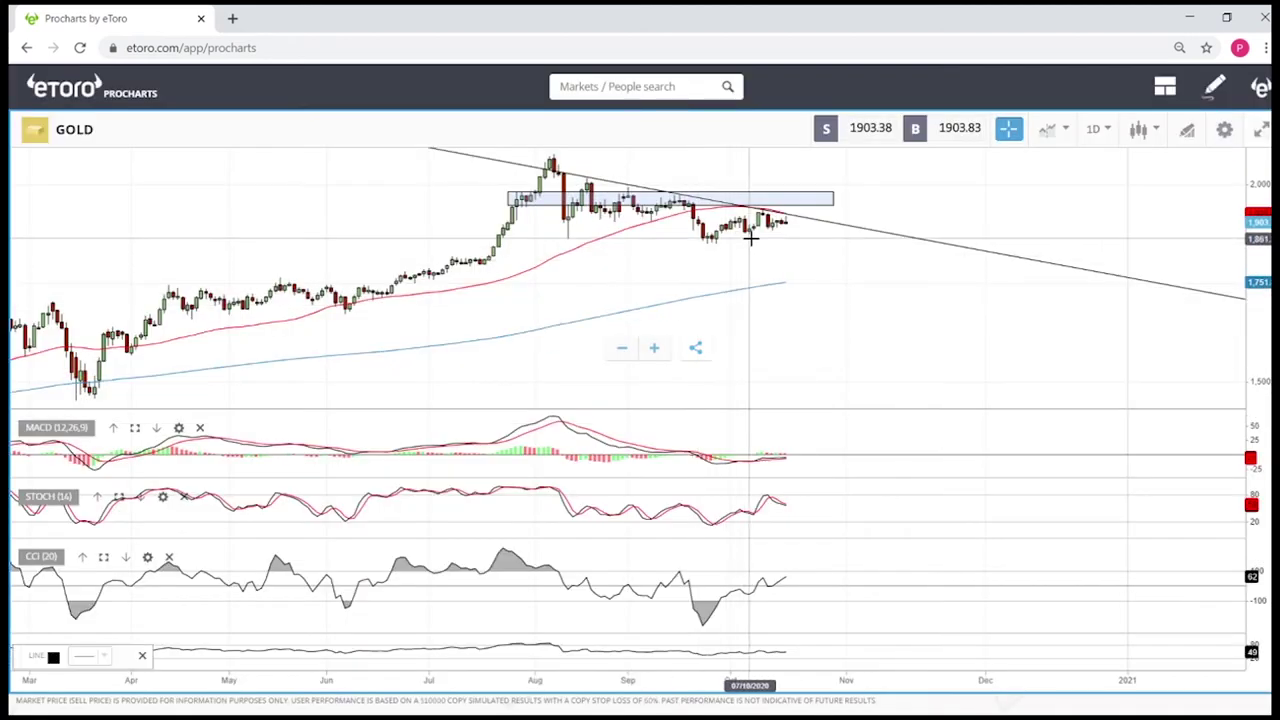
left_click(750, 245)
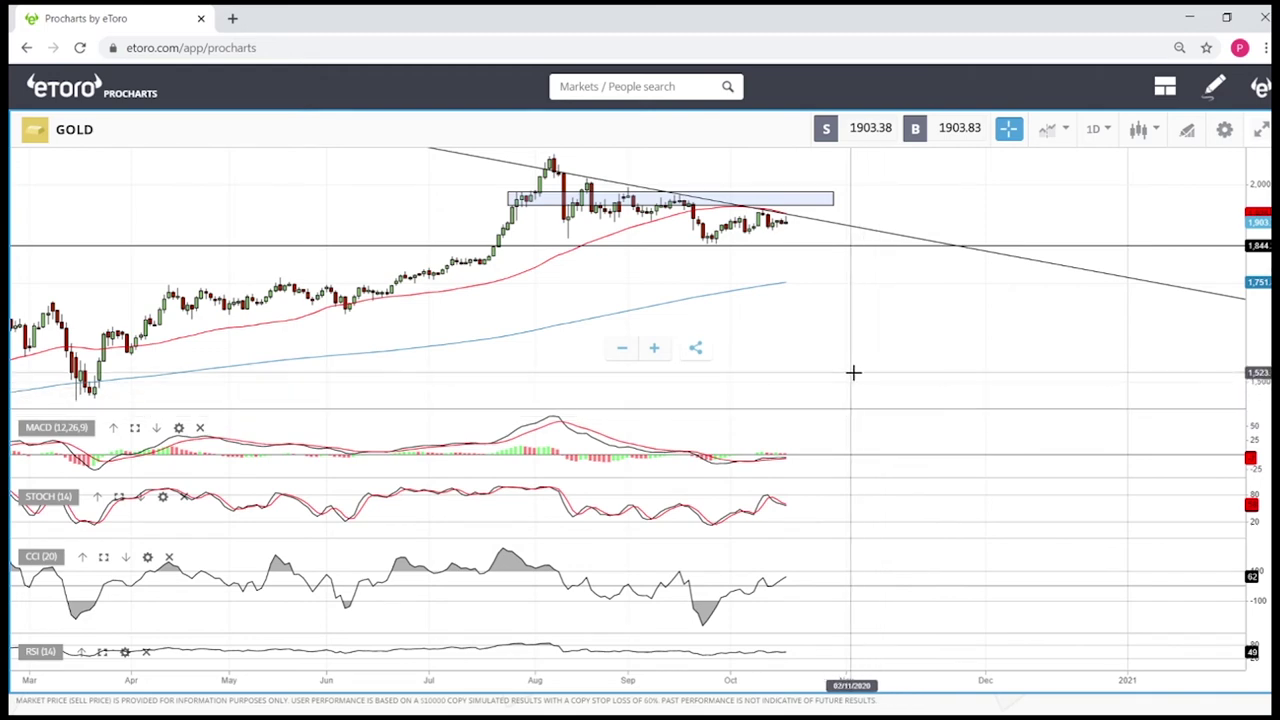
Step: Search the markets for silver and load the SILVER chart in place of GOLD
scroll(806, 316, "up", 3)
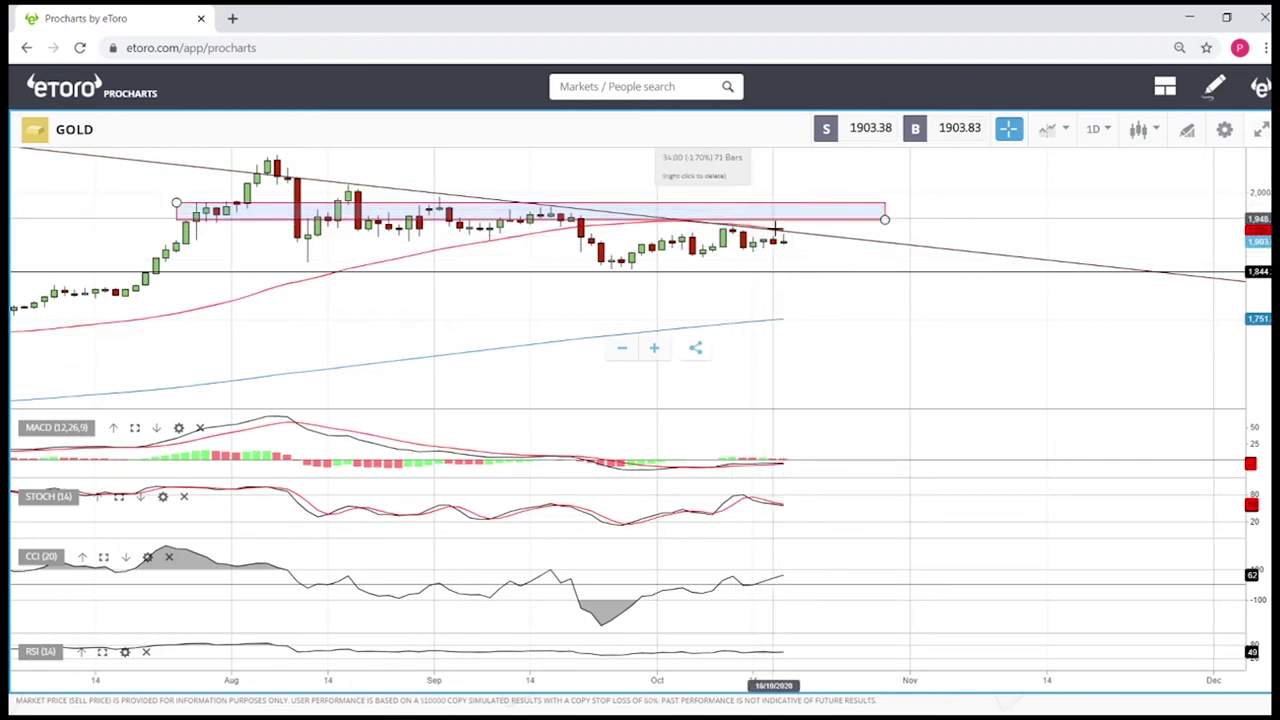
scroll(905, 378, "down", 5)
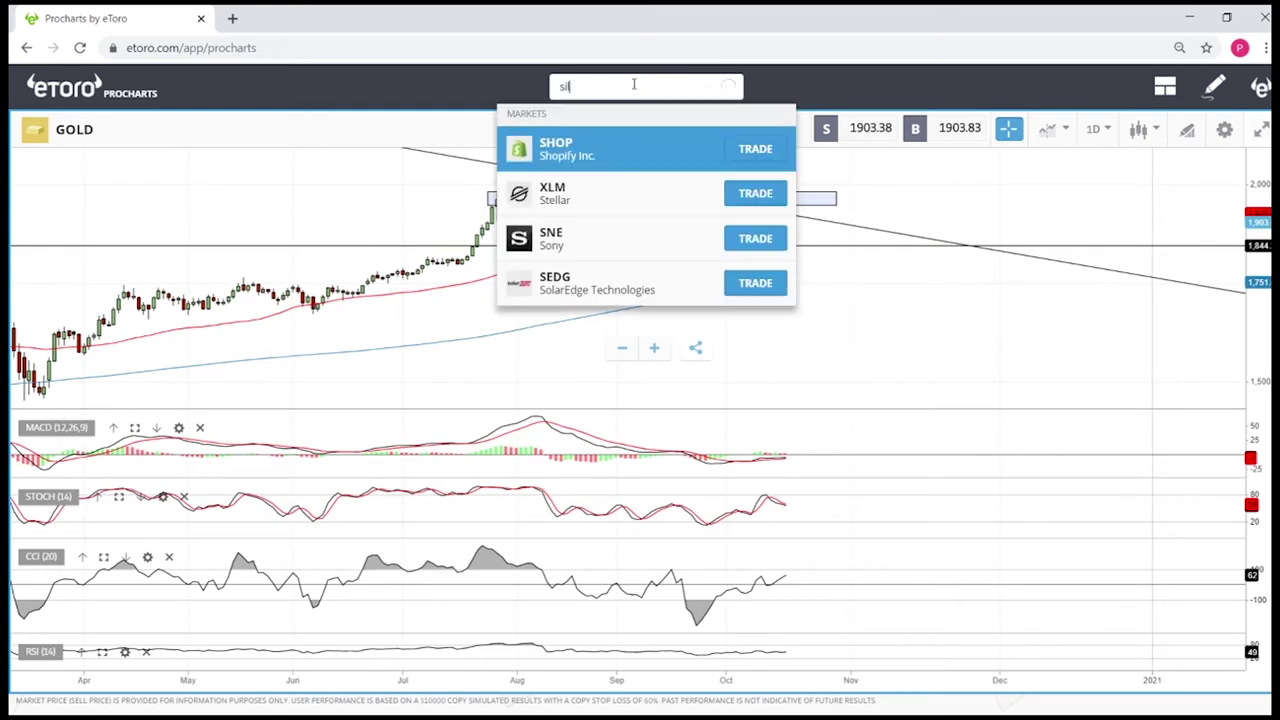
left_click(565, 192)
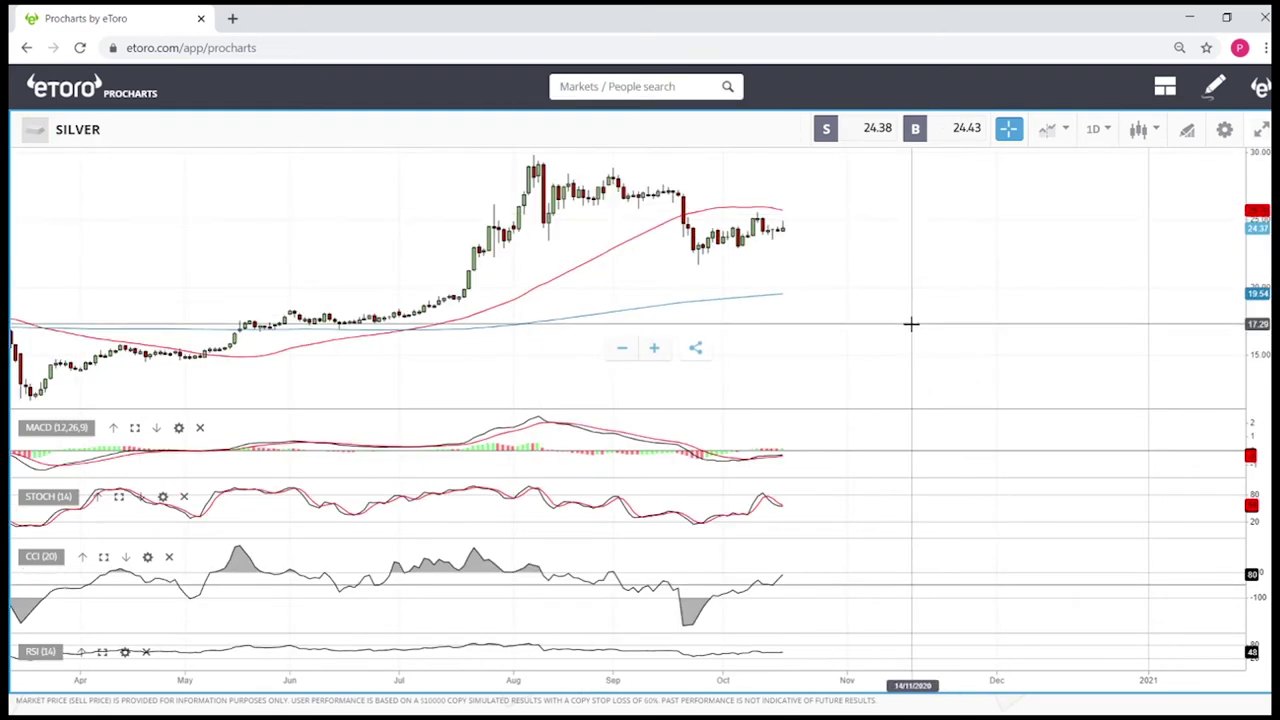
Step: Draw a rectangle over SILVER's August–September trading range, about 1.34 tall, with its lower edge near 26.14 and extending to early November
scroll(905, 318, "up", 5)
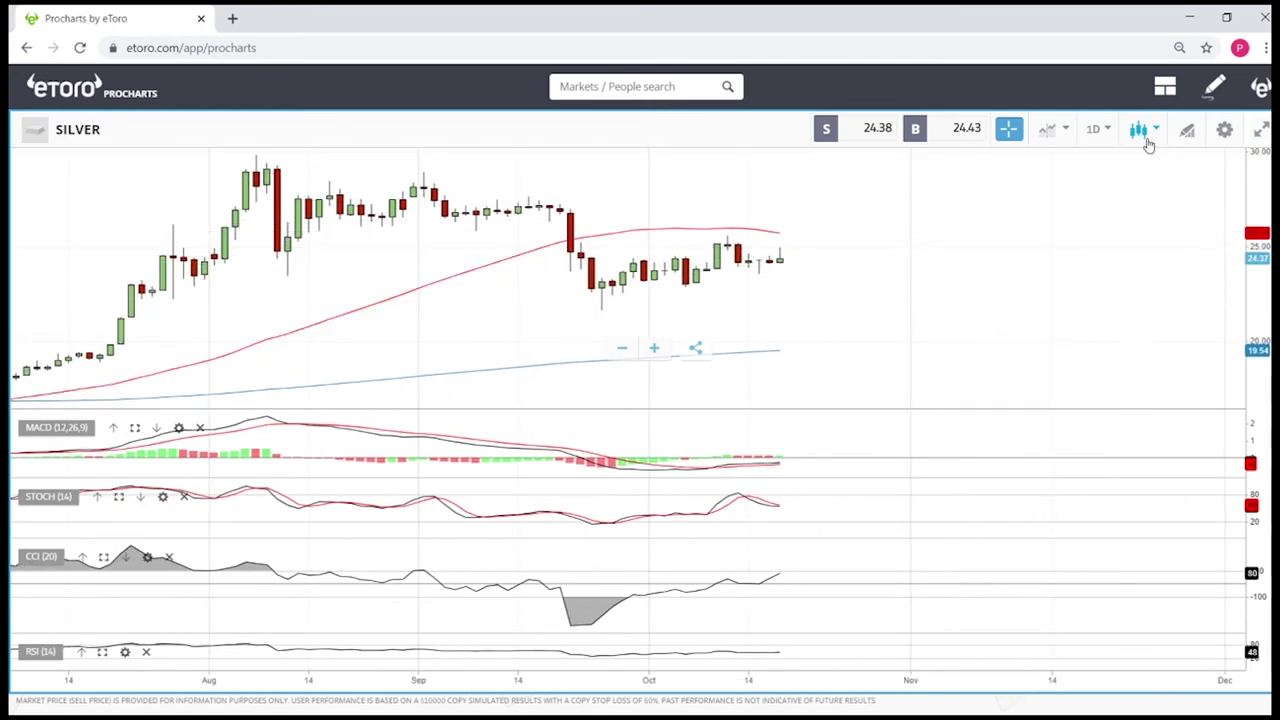
left_click(1183, 134)
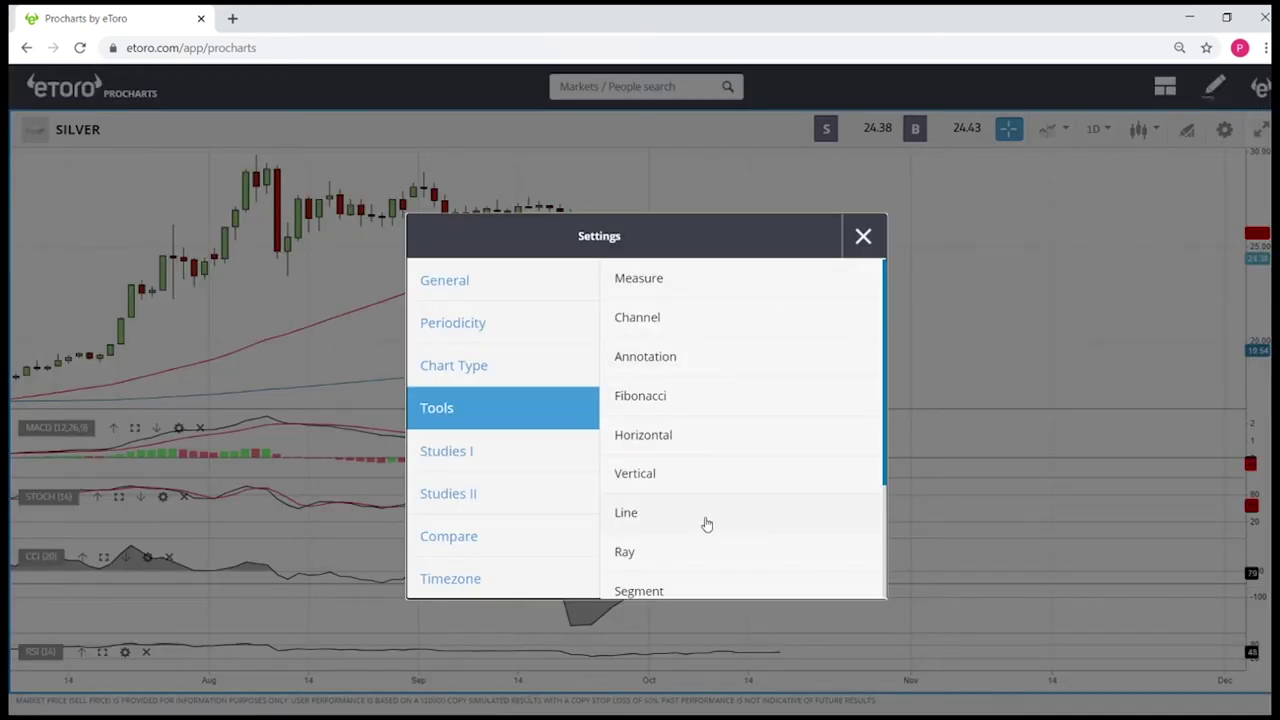
scroll(712, 512, "down", 2)
left_click(688, 562)
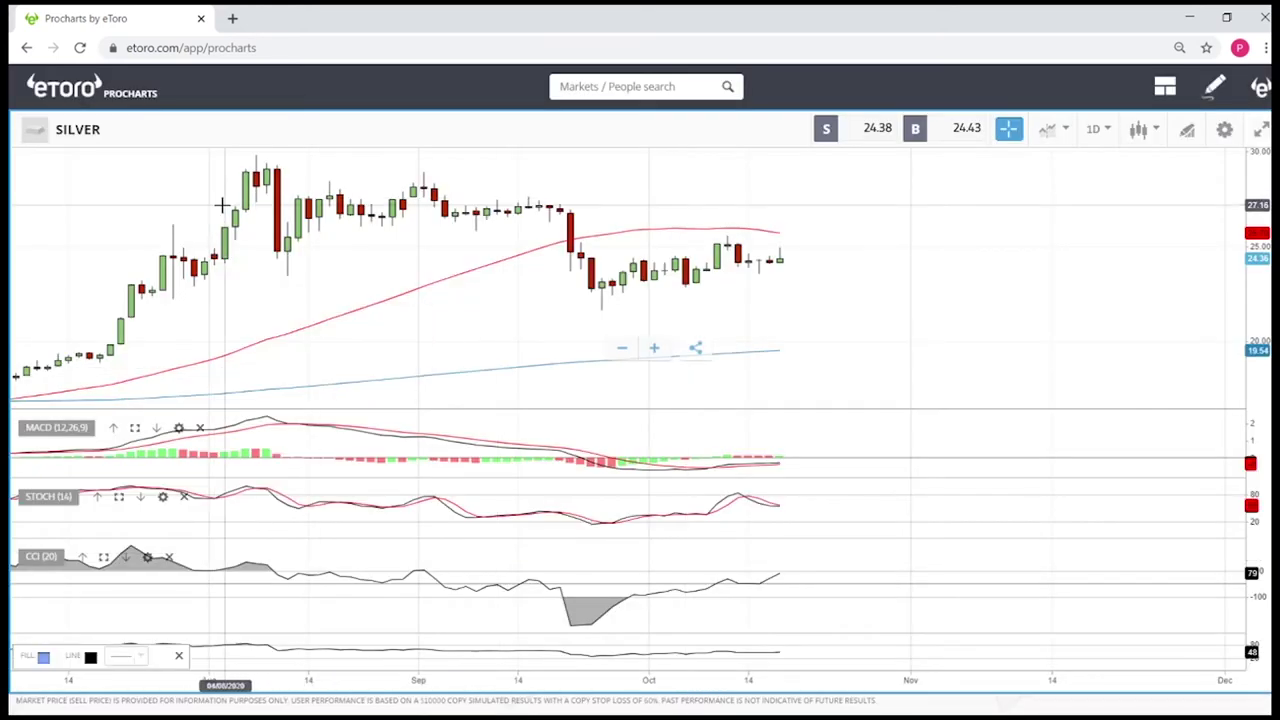
left_click_drag(223, 199, 948, 226)
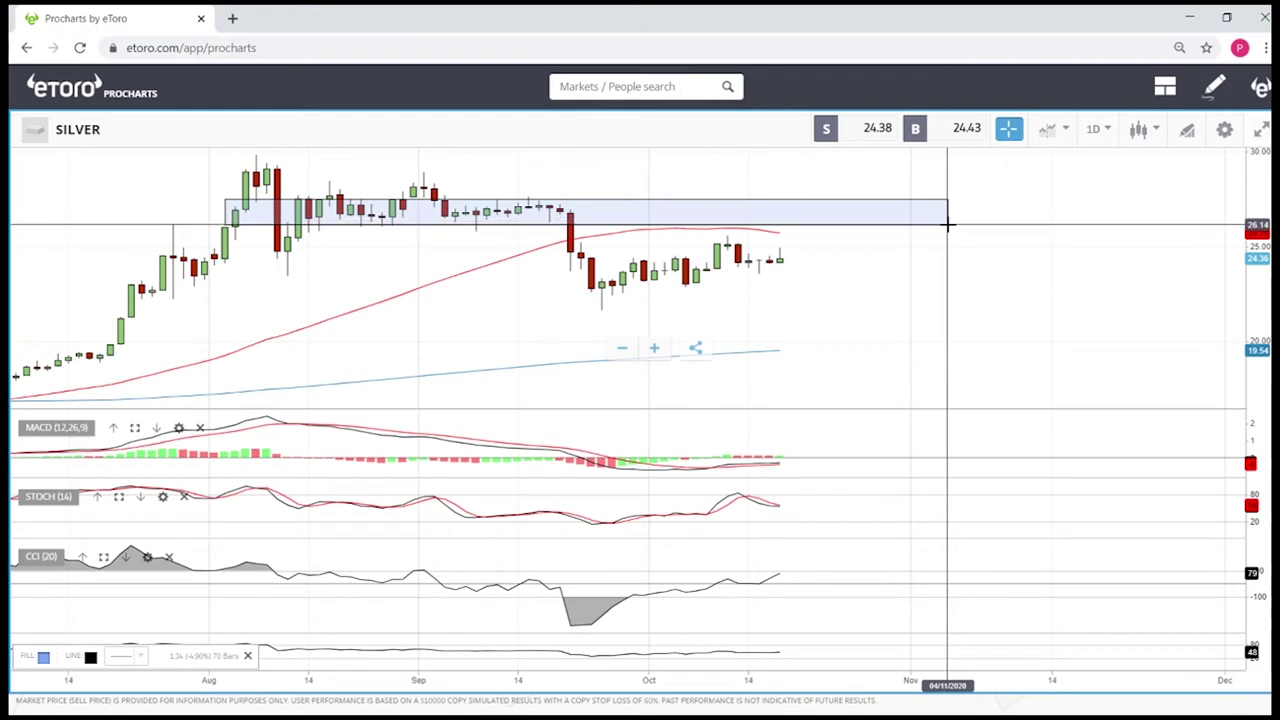
left_click(948, 226)
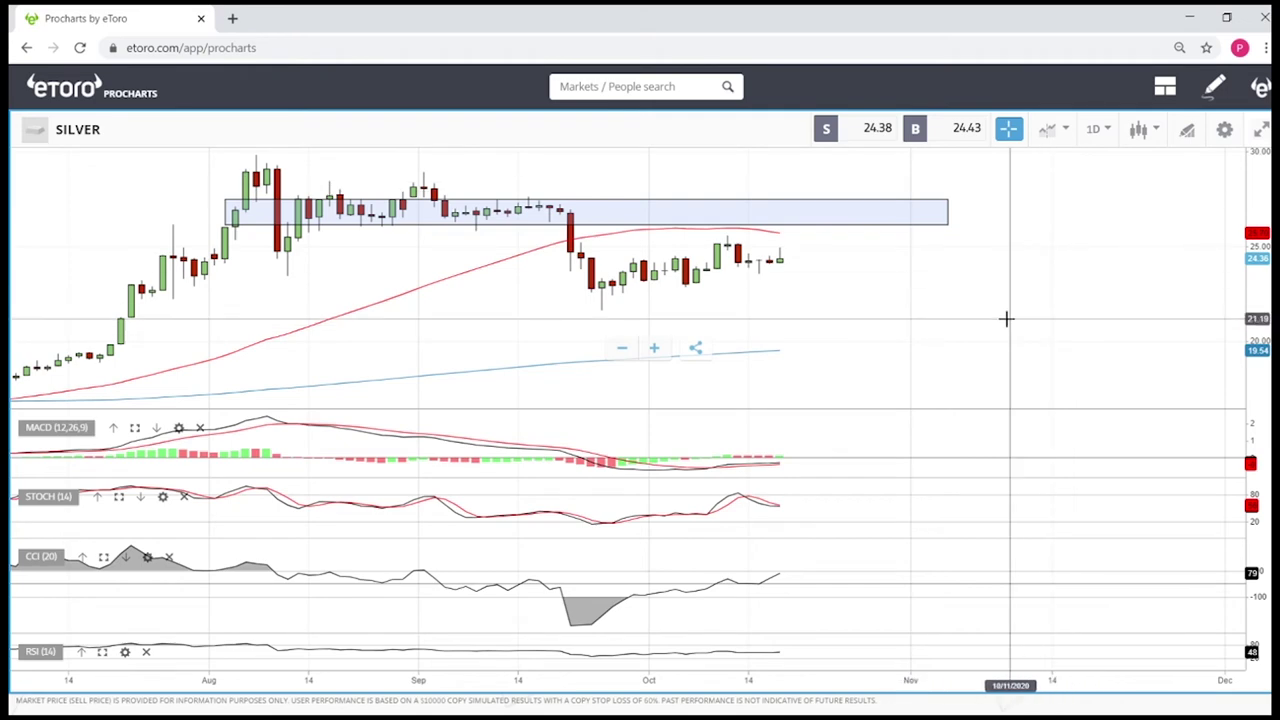
Step: Search the markets for cocoa and load the COCOA chart in place of SILVER
scroll(1005, 322, "down", 5)
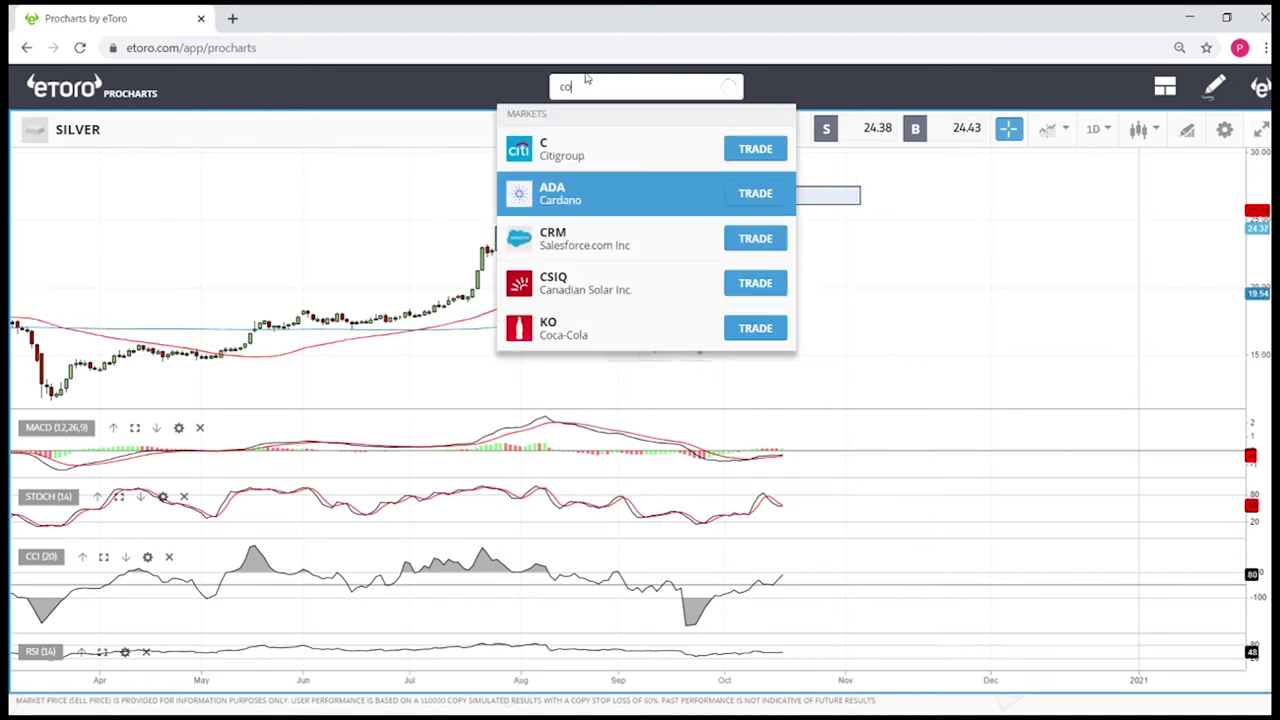
type("oc")
left_click(573, 286)
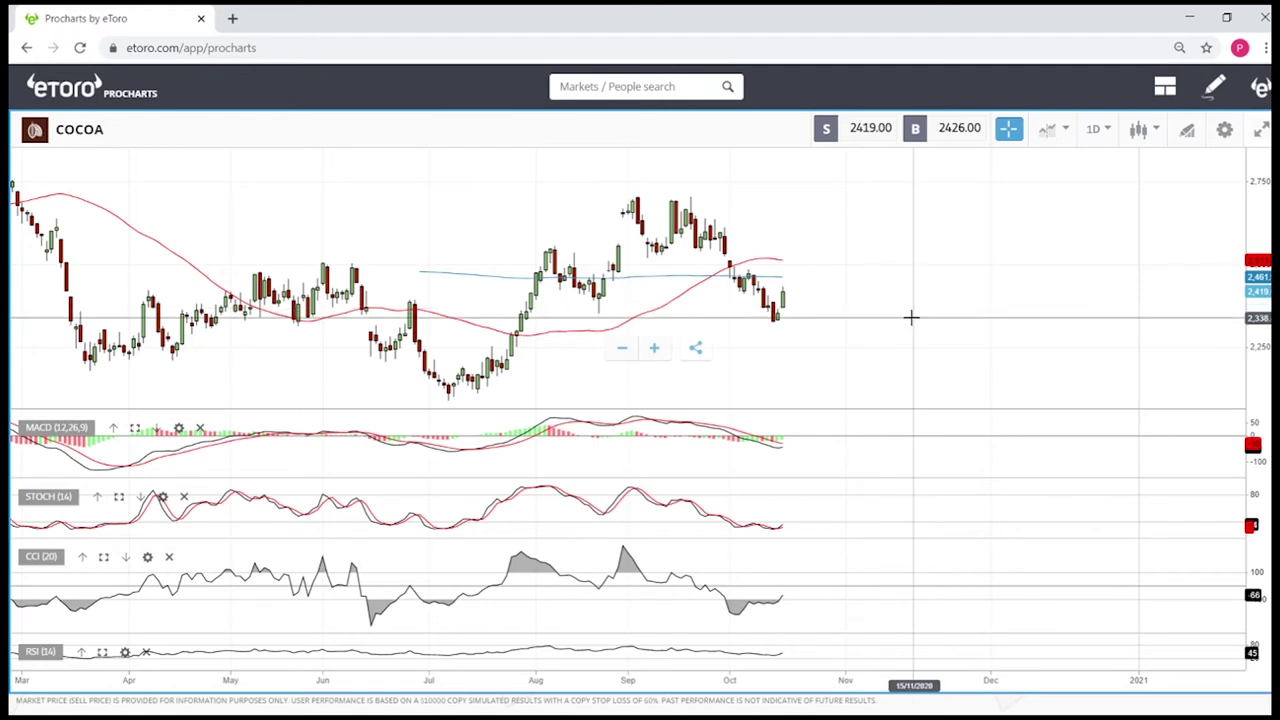
Step: Add a horizontal support line to the COCOA chart at the mid-October low, at about 2,325
left_click(1187, 129)
left_click(652, 447)
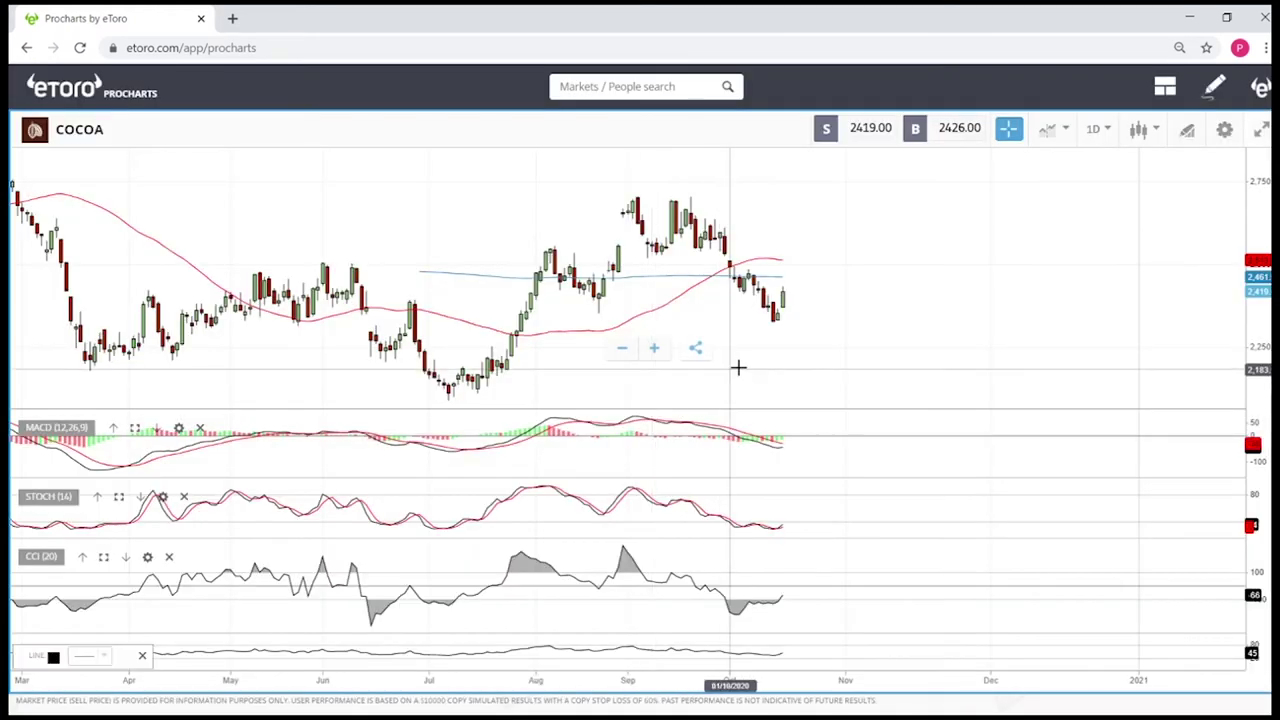
left_click(810, 322)
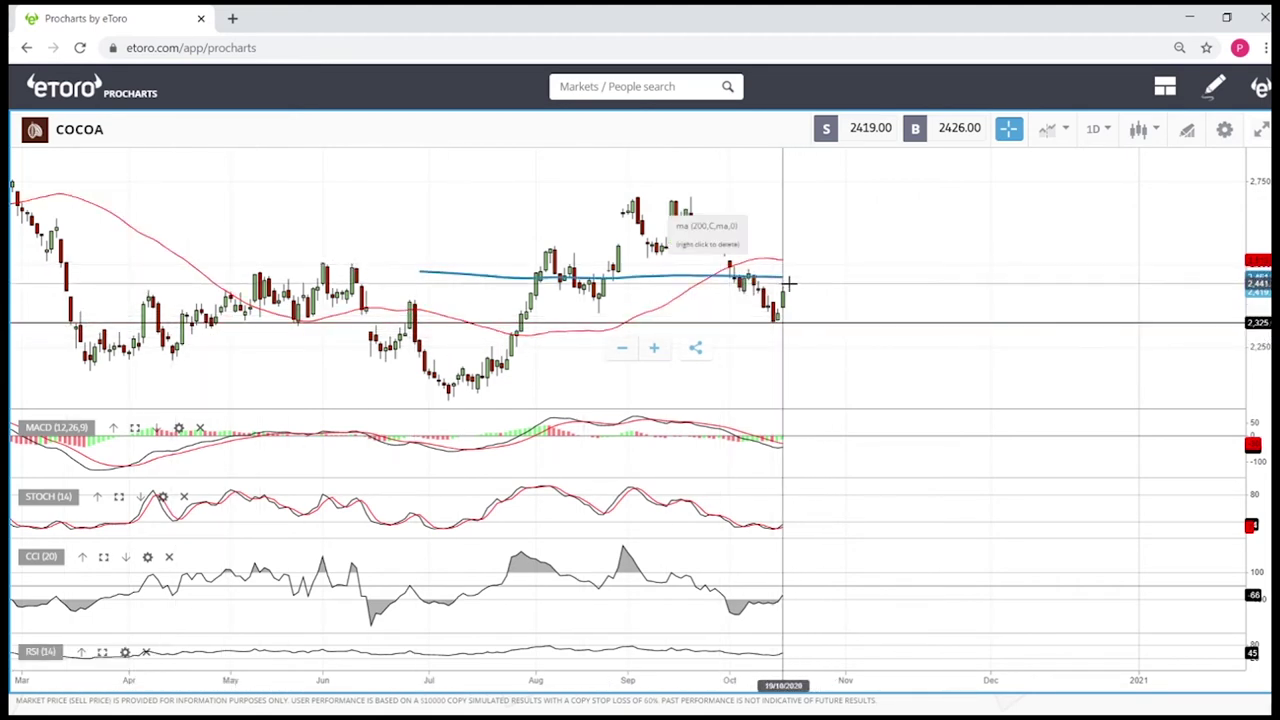
Step: Try a descending trend line on COCOA from the mid-September high along the falling highs, and delete it
scroll(812, 290, "up", 3)
scroll(812, 290, "up", 2)
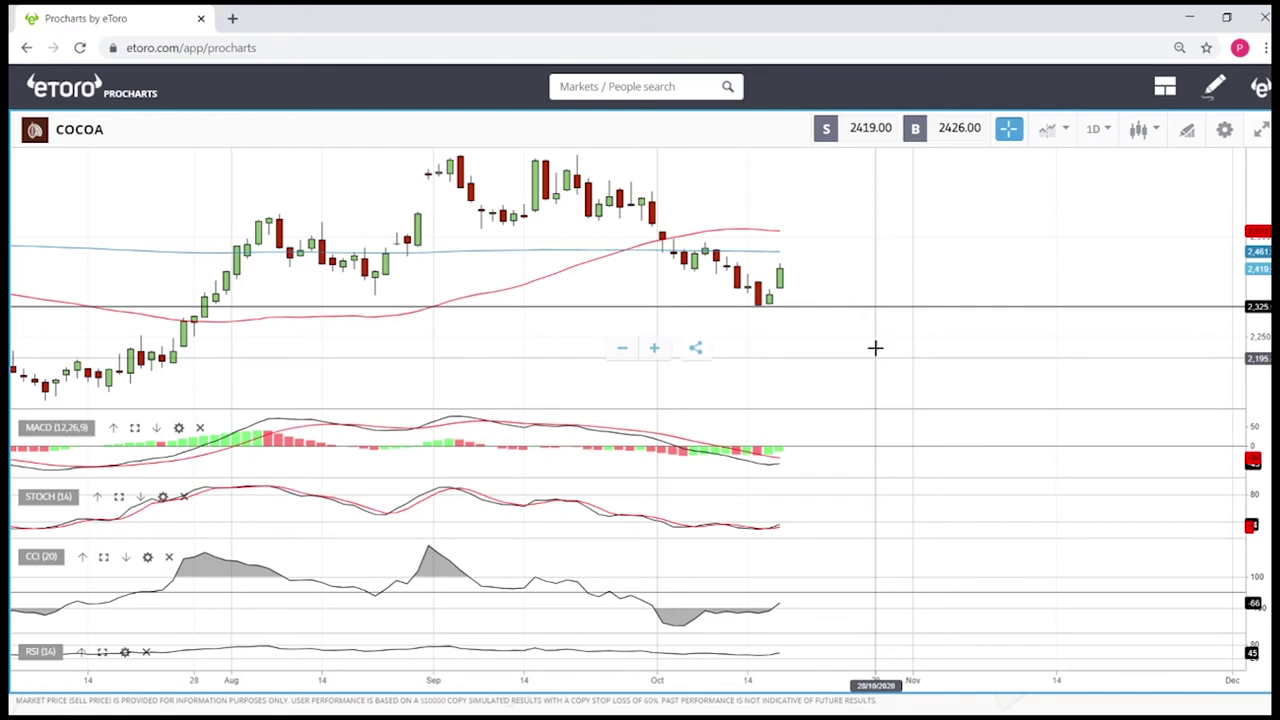
scroll(872, 308, "down", 3)
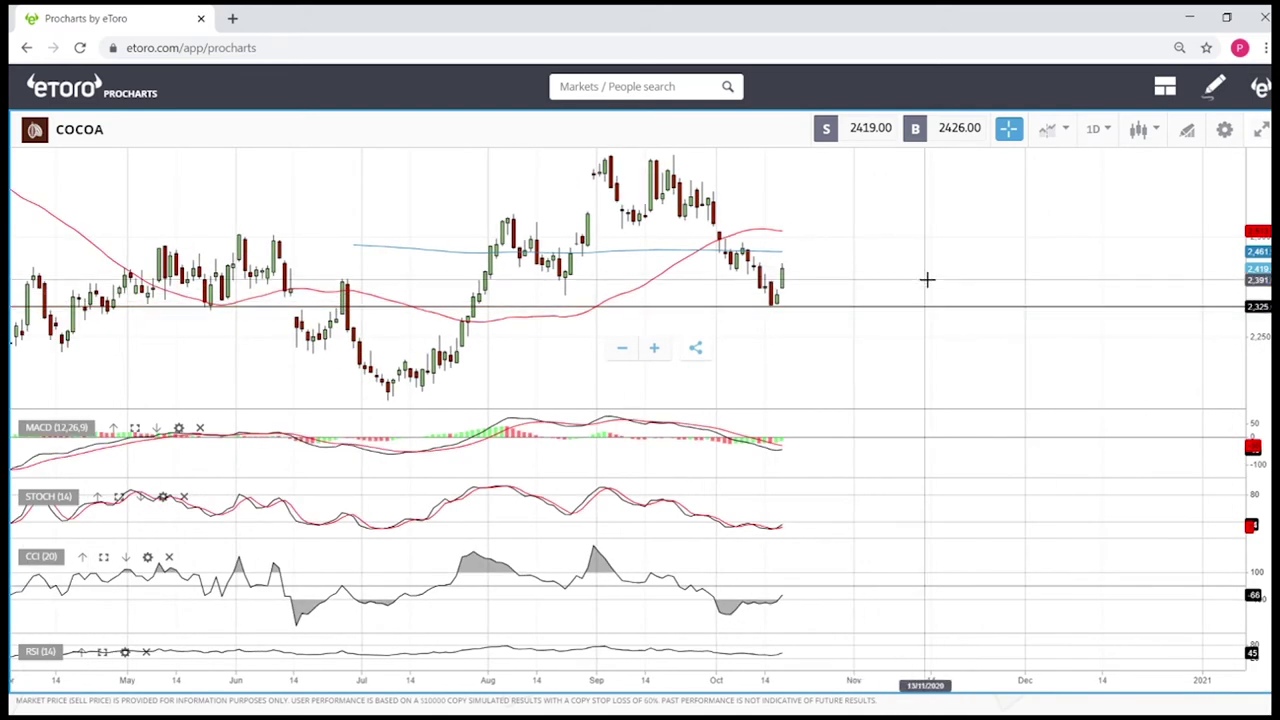
left_click(1190, 130)
left_click(641, 514)
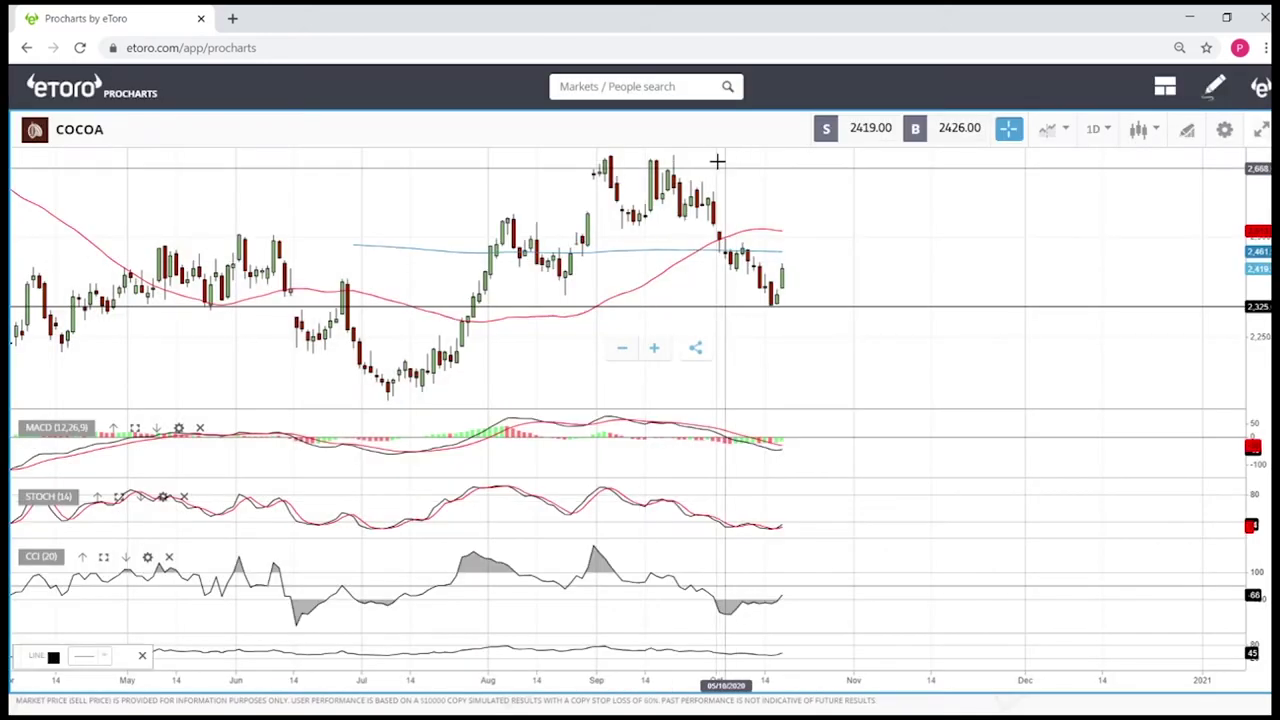
left_click(673, 155)
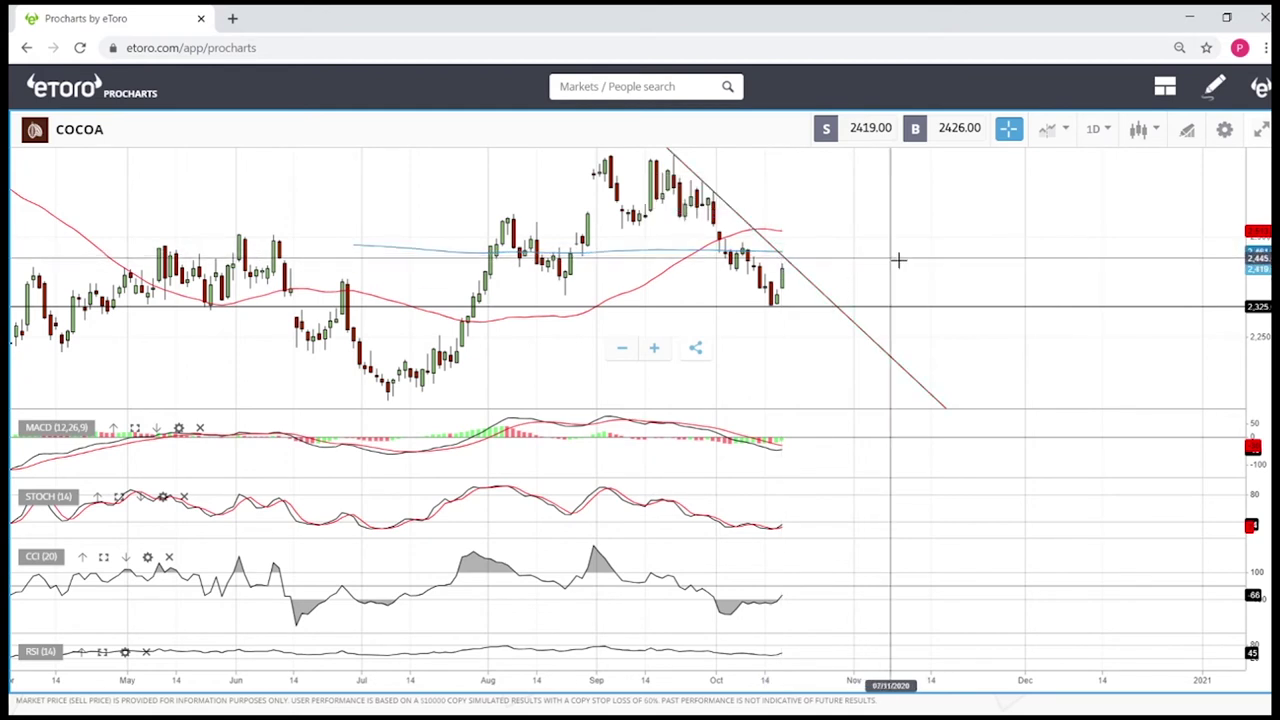
left_click(800, 268)
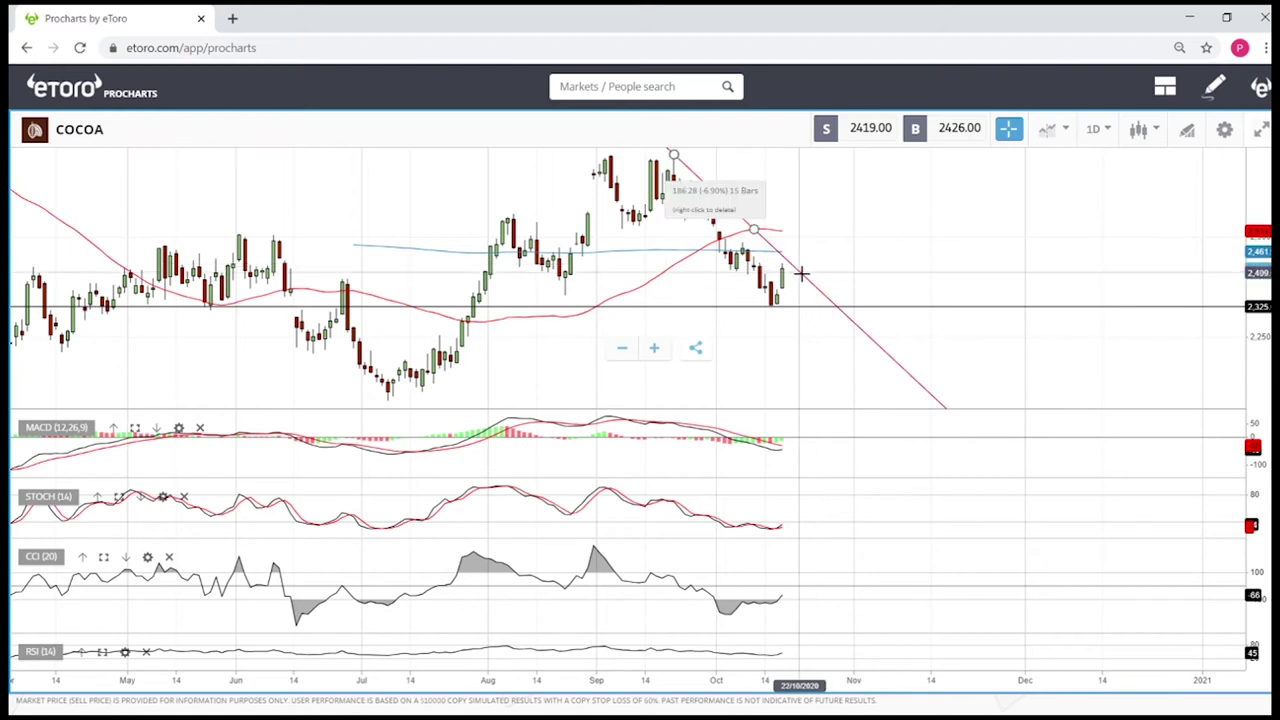
key("Delete")
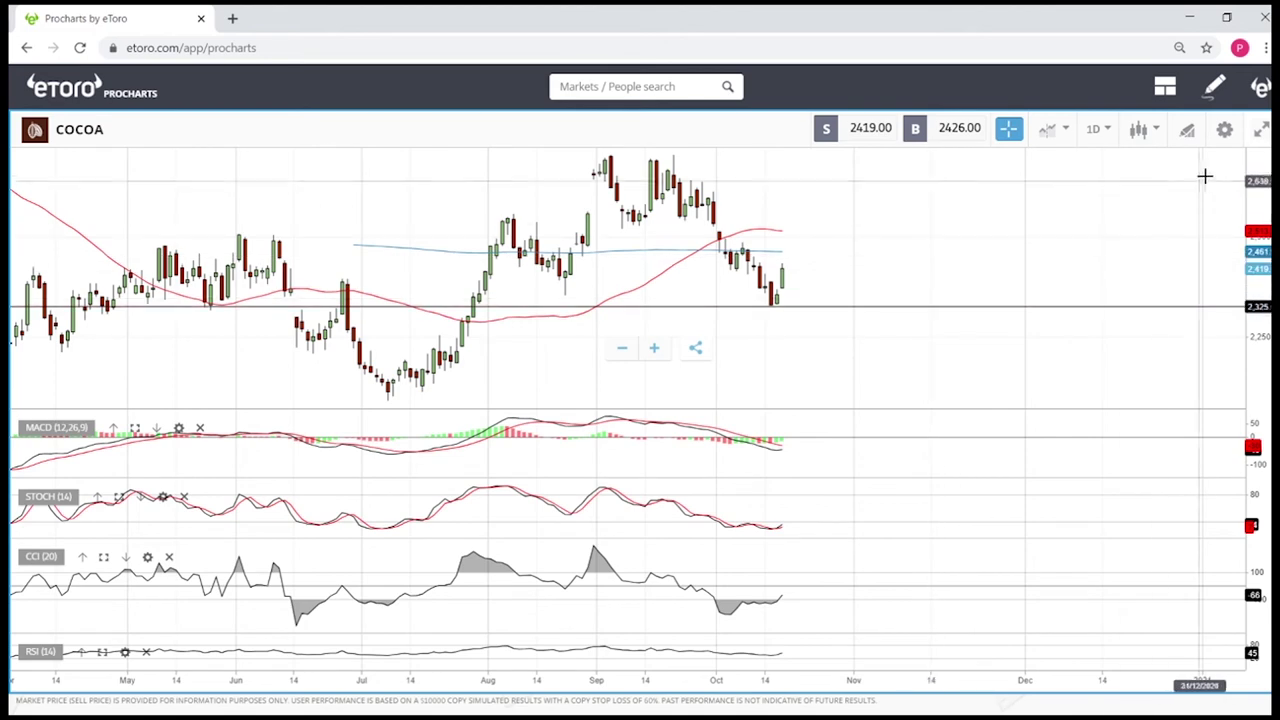
Step: Add two more horizontal lines to the COCOA chart, at the September highs near 2,702 and the July low near 2,087
left_click(1188, 138)
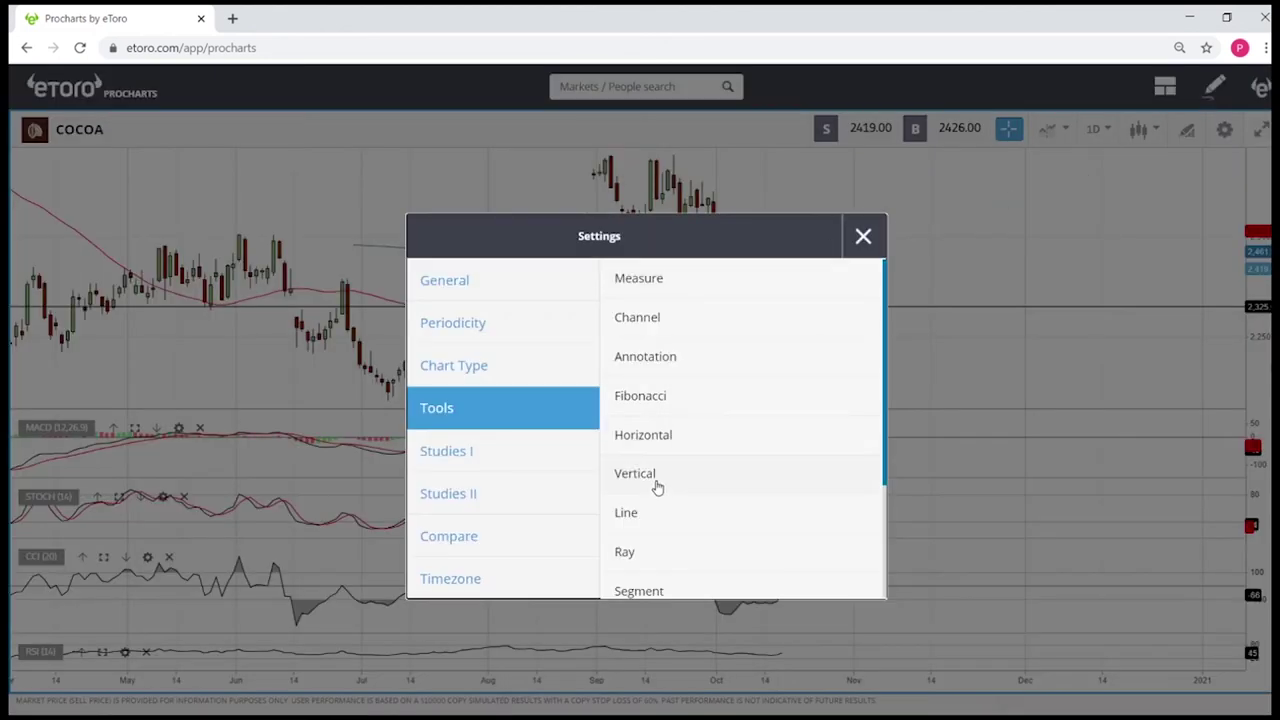
left_click(665, 434)
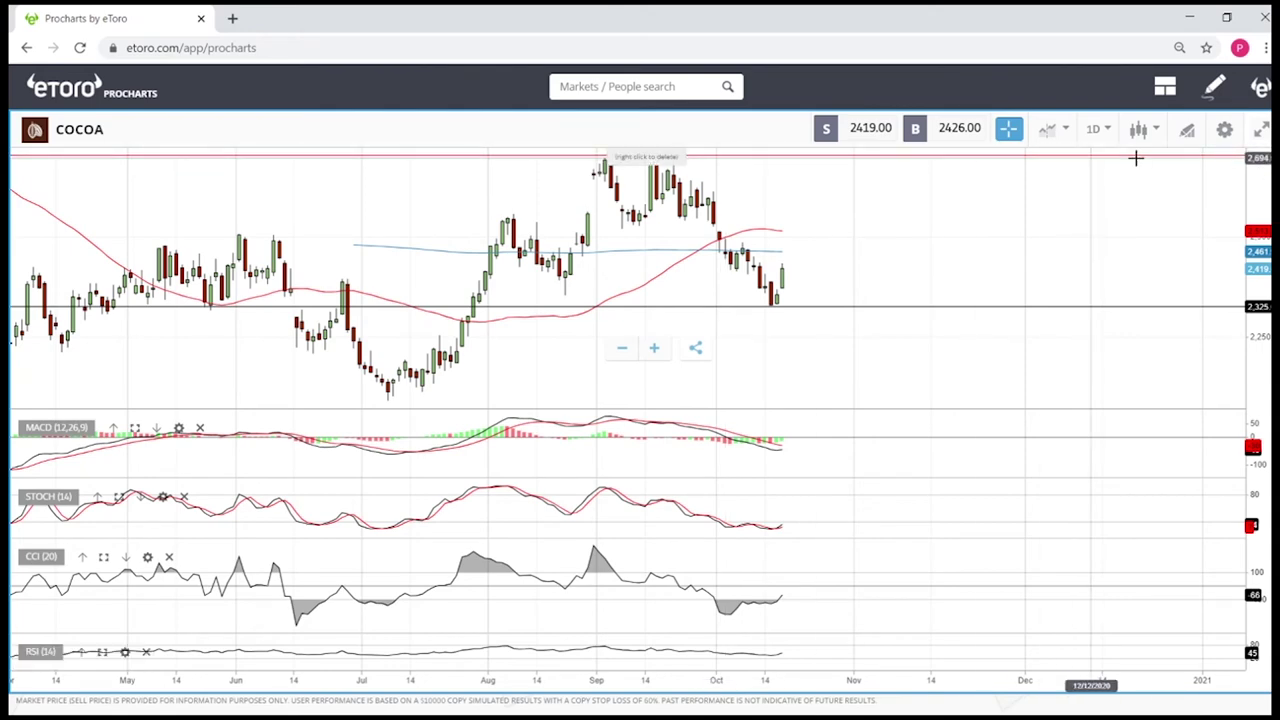
left_click(1188, 131)
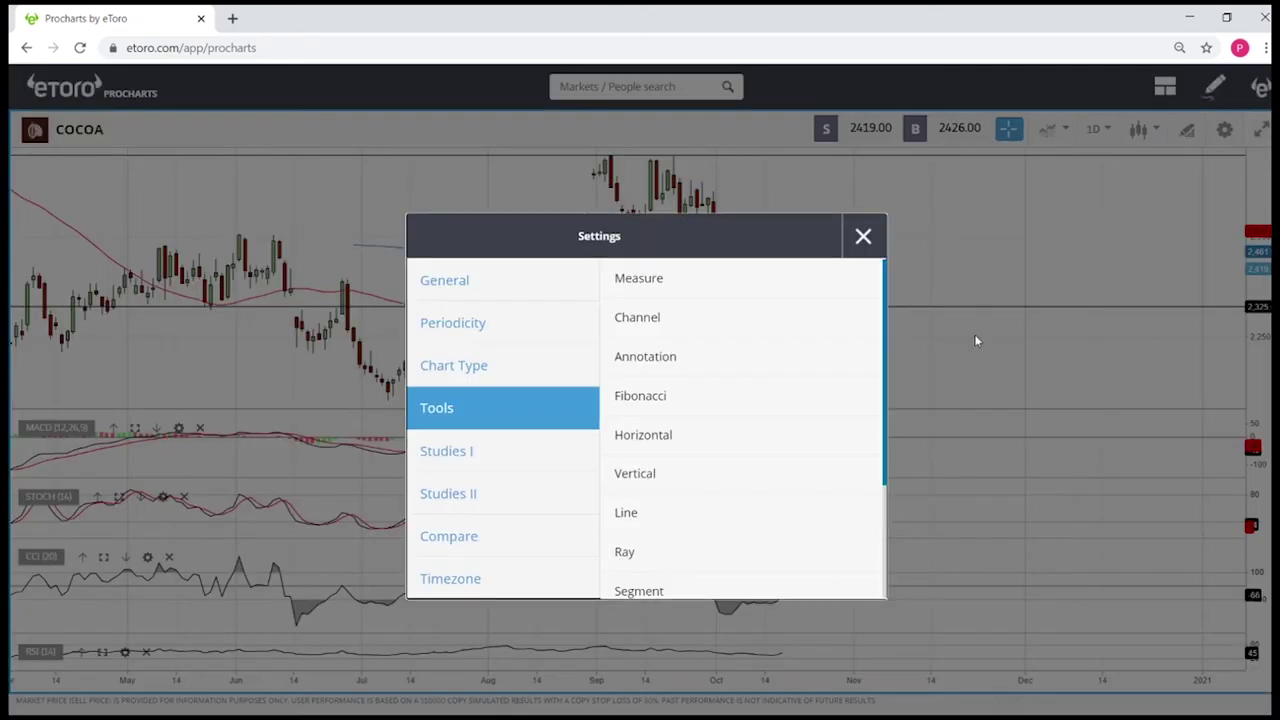
left_click(660, 445)
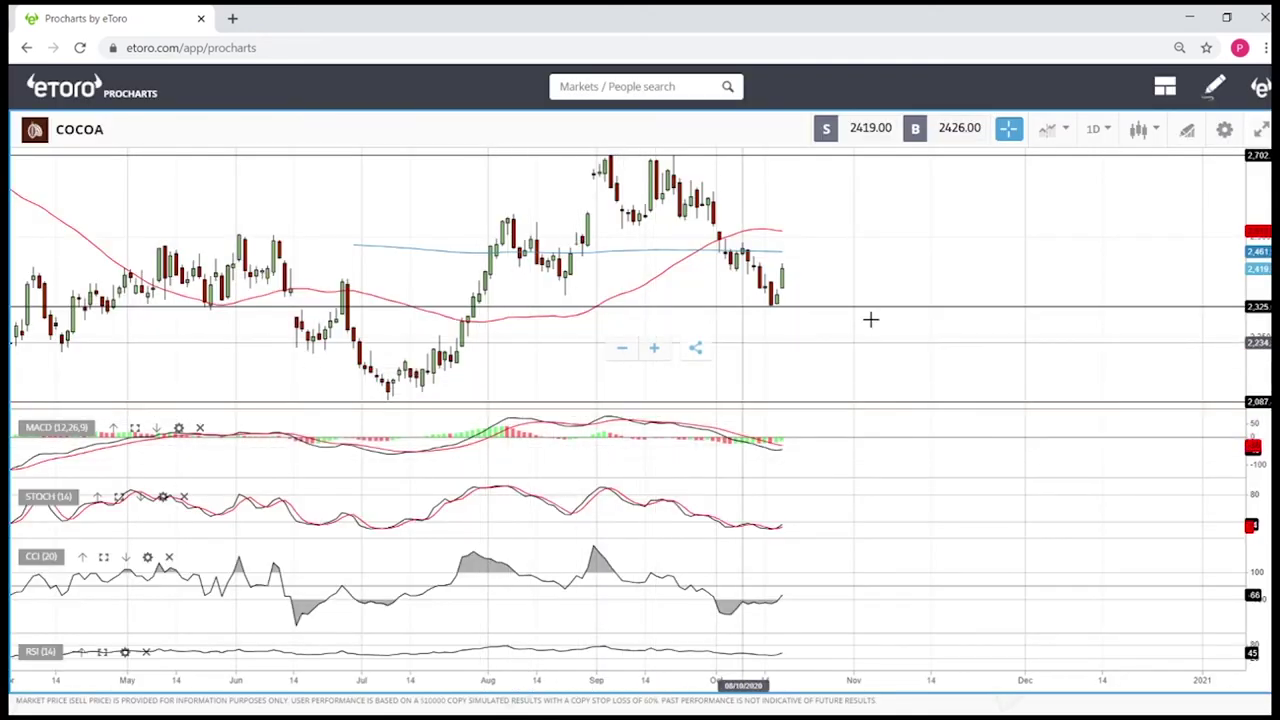
Step: Compare COCOA's recent and longer-term price swings with the three horizontal levels and the moving averages
scroll(863, 320, "down", 3)
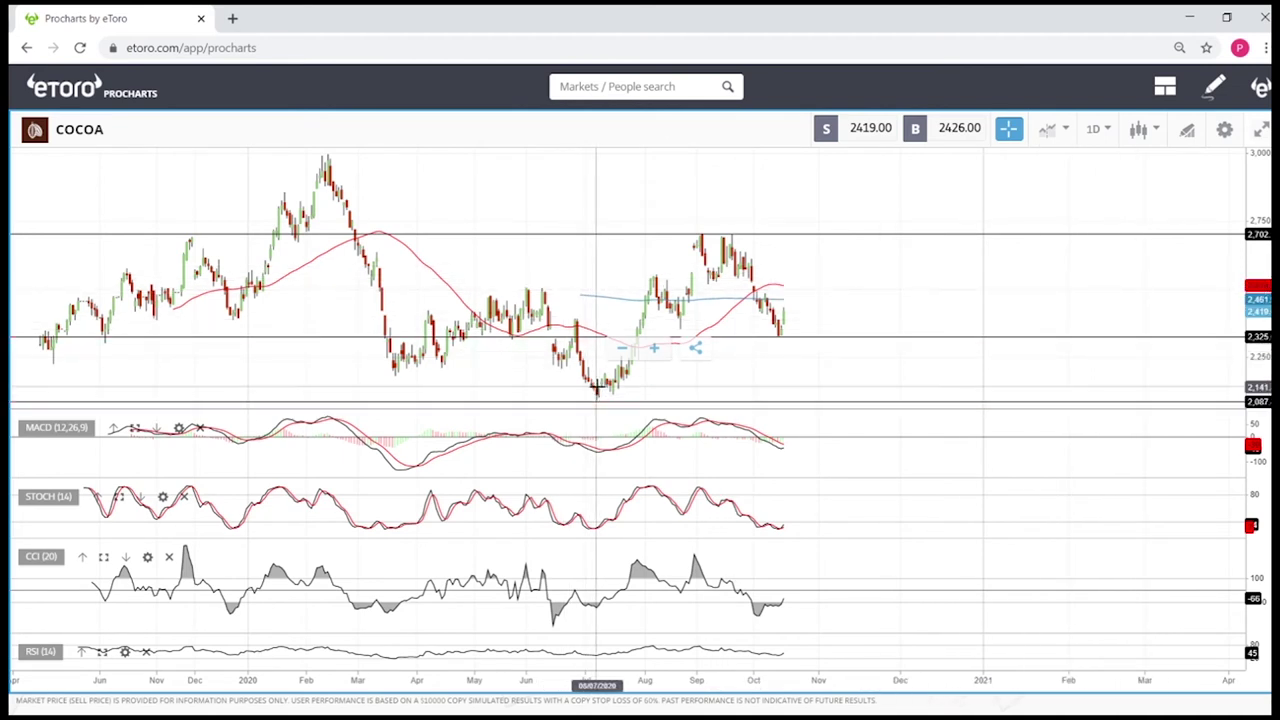
left_click_drag(597, 386, 719, 234)
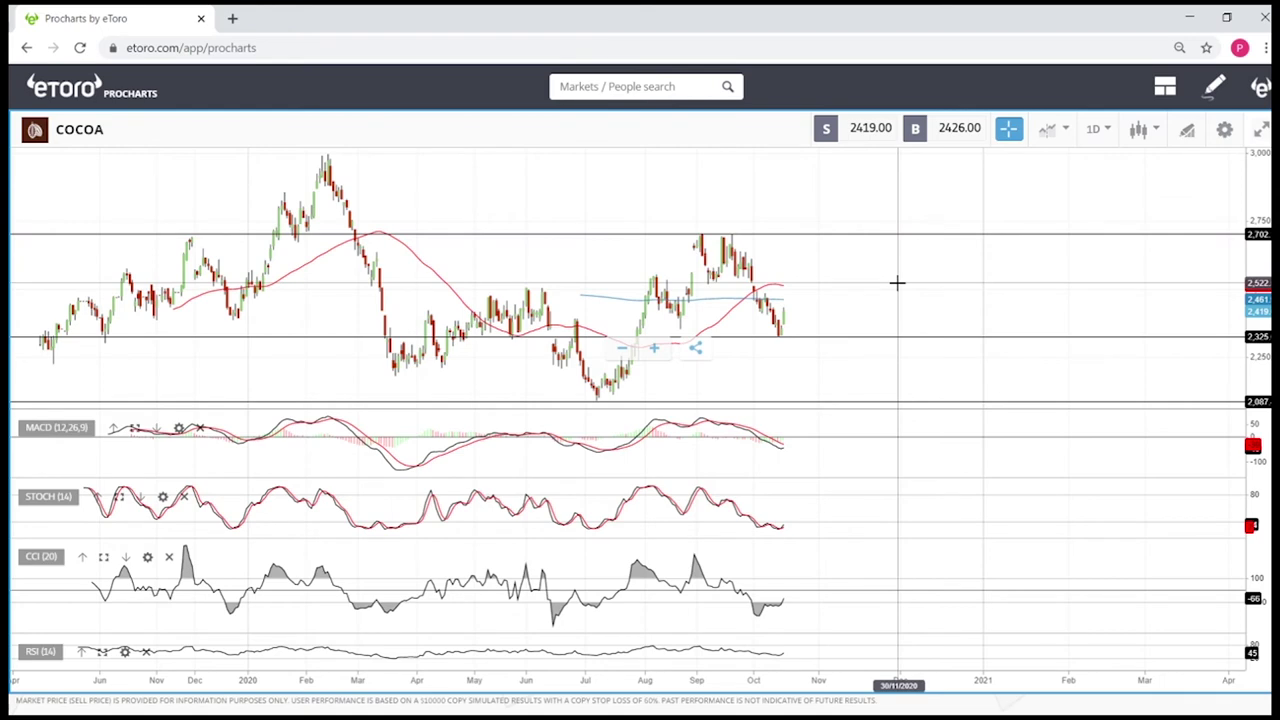
scroll(897, 282, "up", 5)
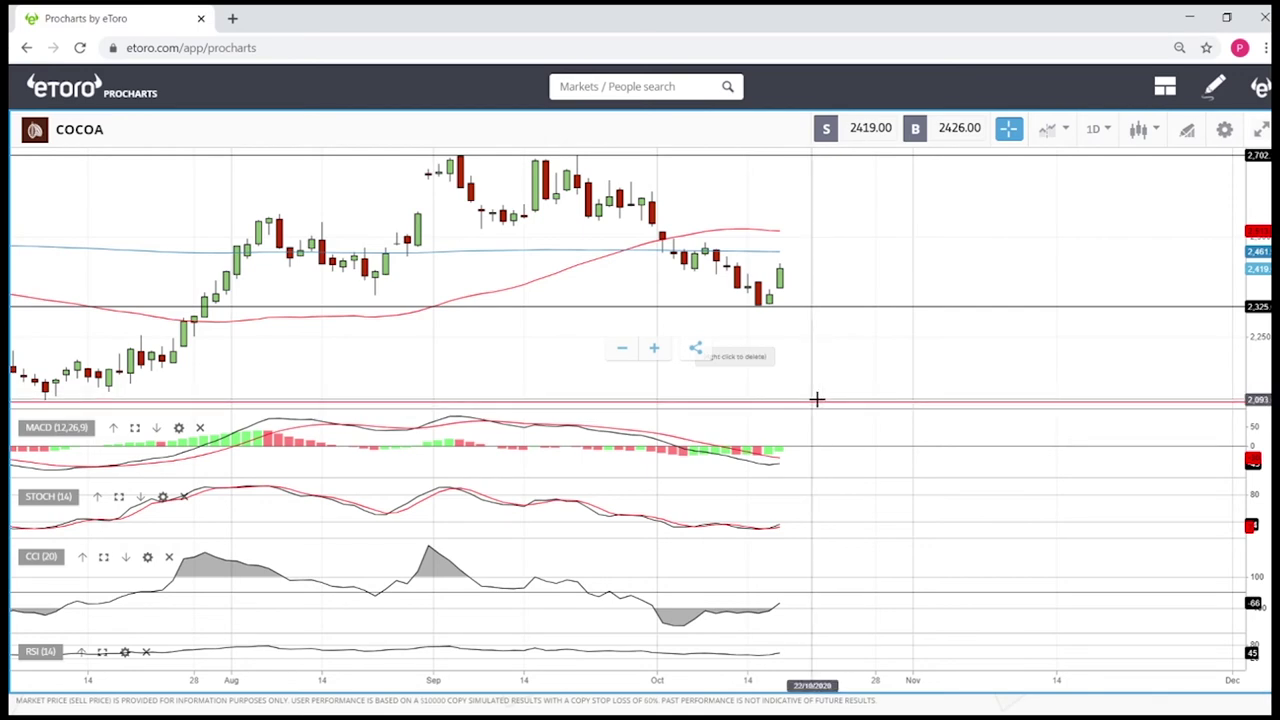
scroll(905, 329, "down", 2)
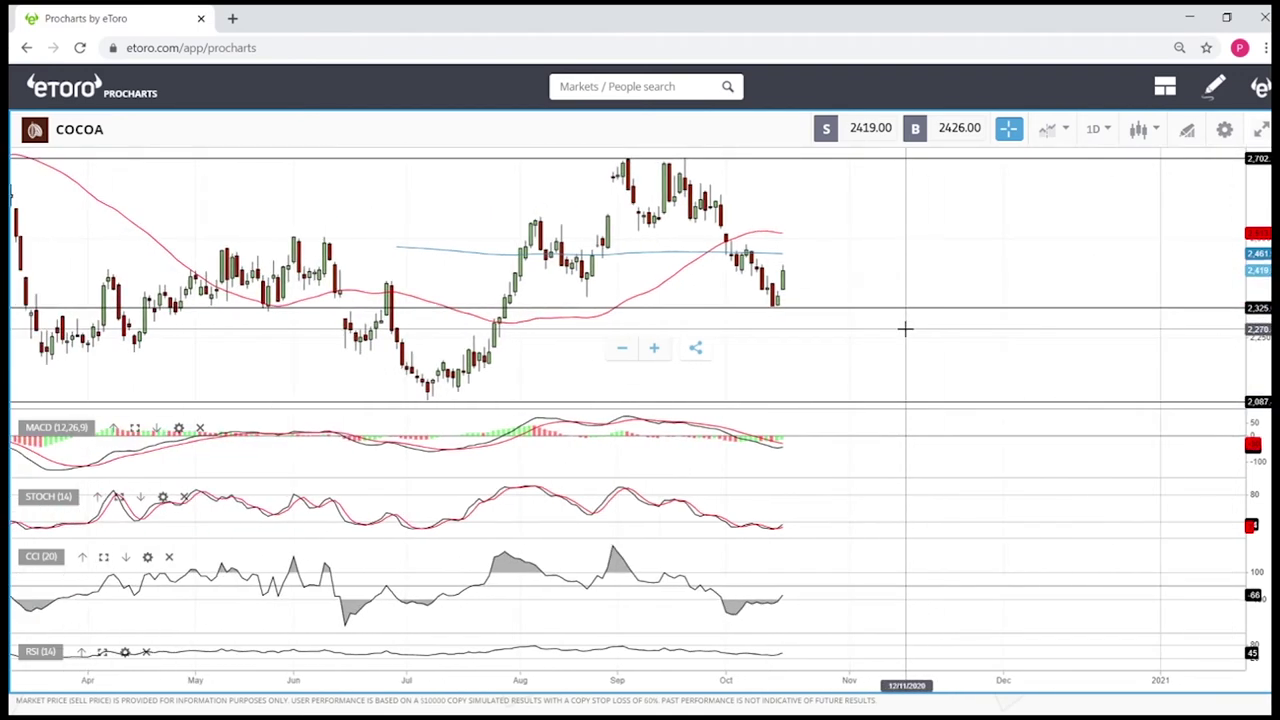
scroll(905, 329, "down", 2)
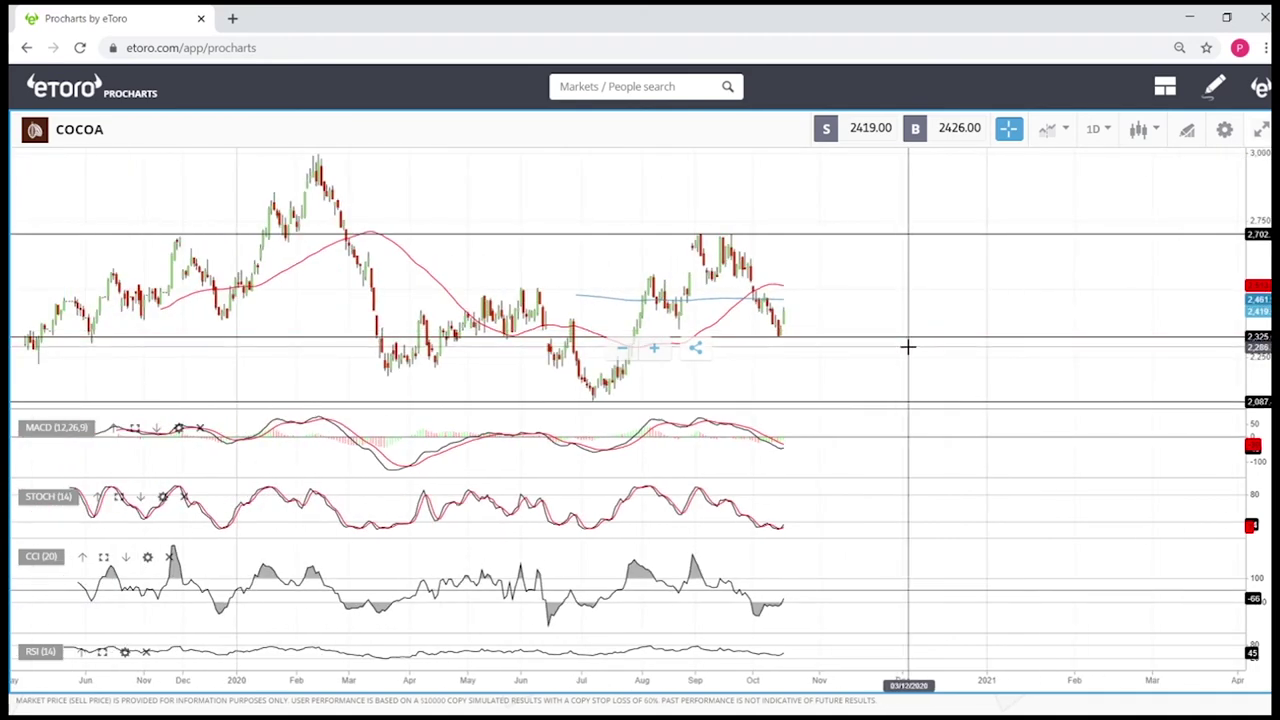
left_click_drag(911, 349, 895, 401)
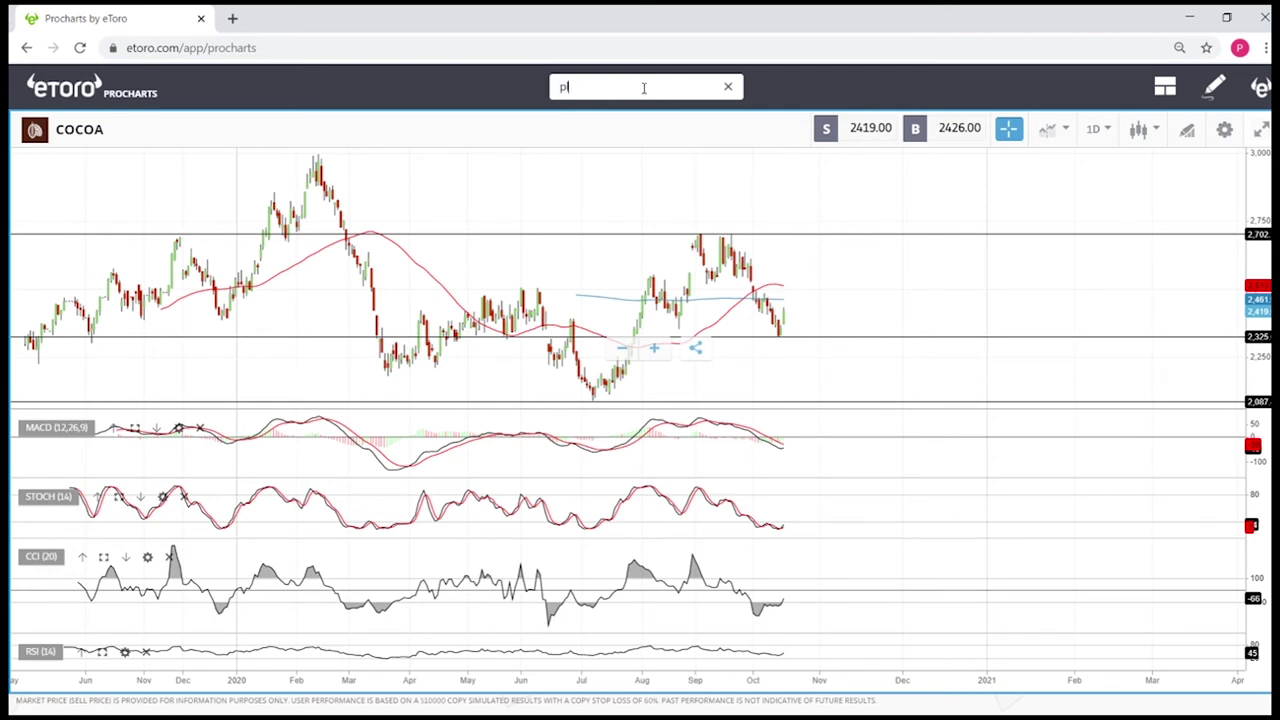
Step: Find and open the PLATINUM chart, and examine the latest candles against the 200-period moving average
type("la")
left_click(641, 148)
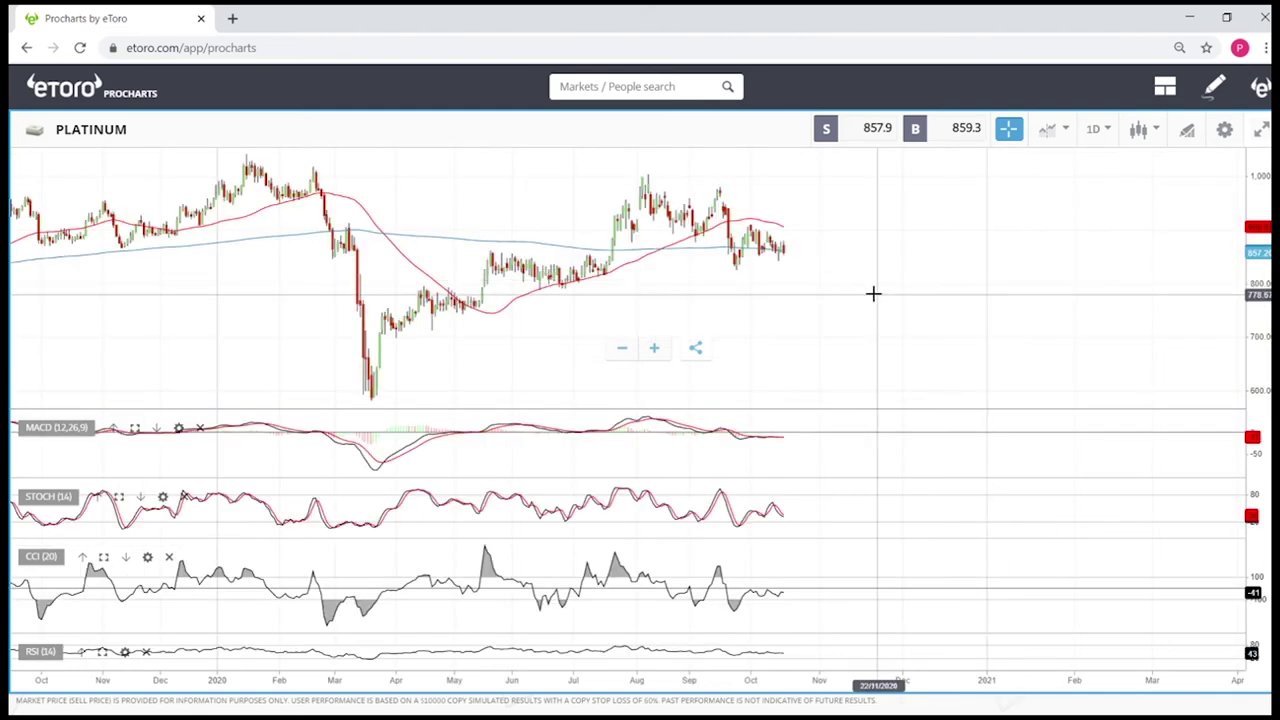
scroll(871, 291, "up", 3)
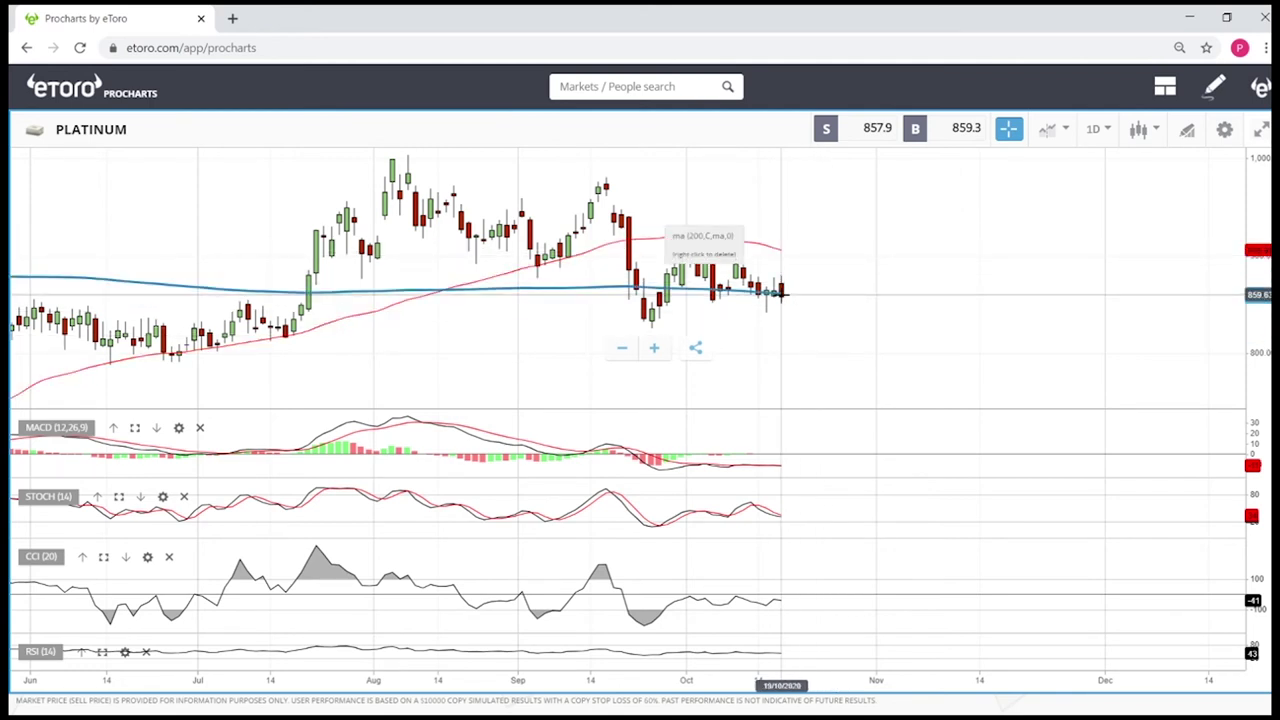
scroll(909, 269, "down", 3)
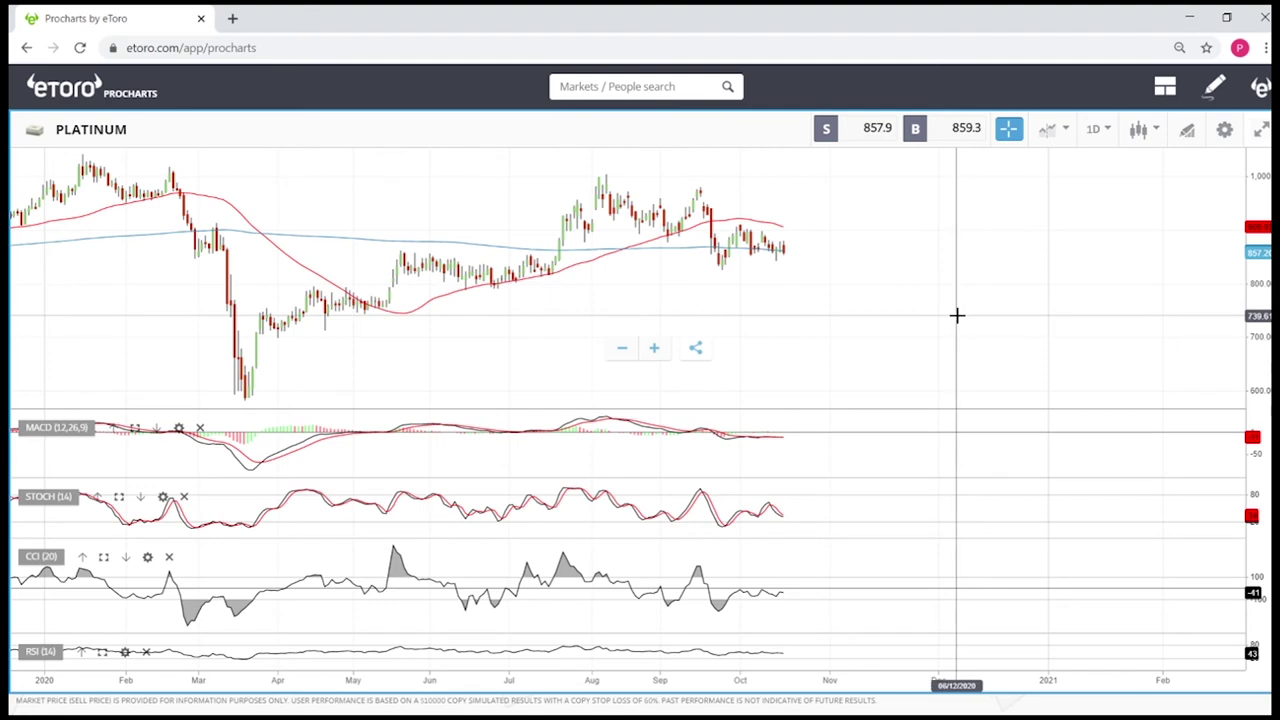
Step: Draw two rectangles over PLATINUM's consolidation zones: late May to late October at about 795–855, and April to late June at about 735–780
left_click(1185, 140)
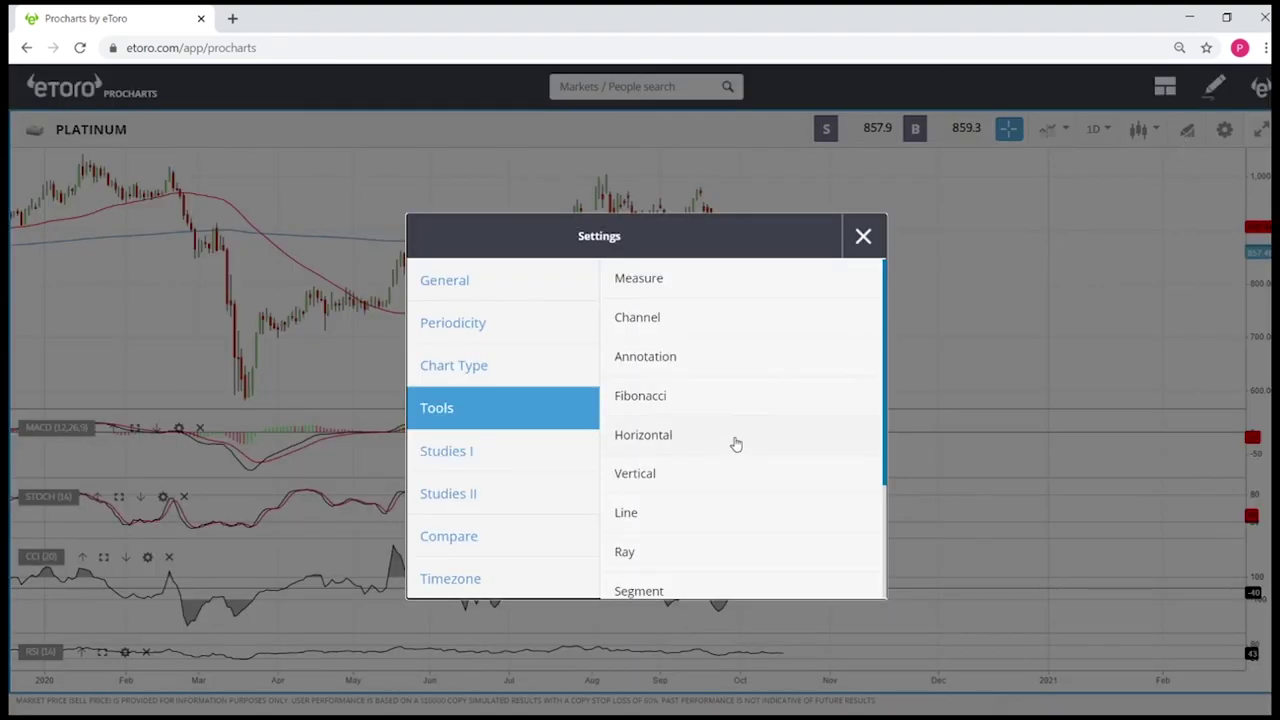
left_click(684, 546)
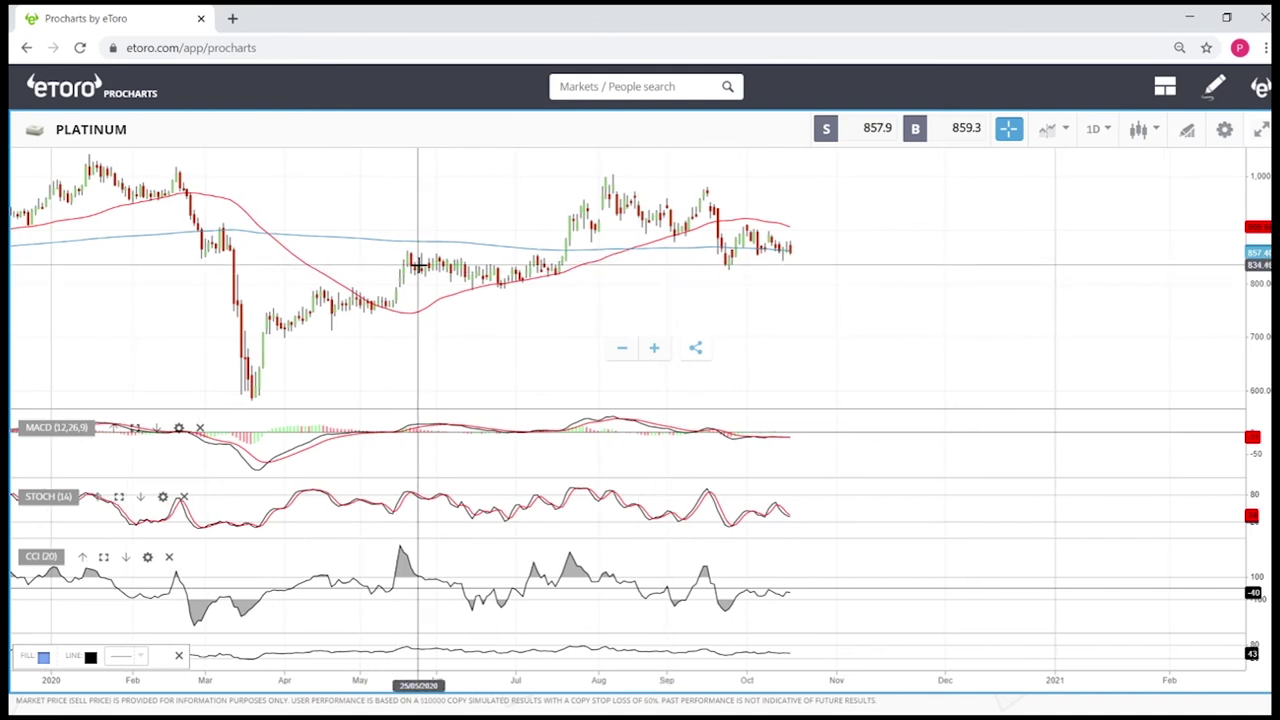
mouse_move(403, 254)
left_mouse_down()
mouse_move(671, 290)
mouse_move(816, 287)
left_mouse_up()
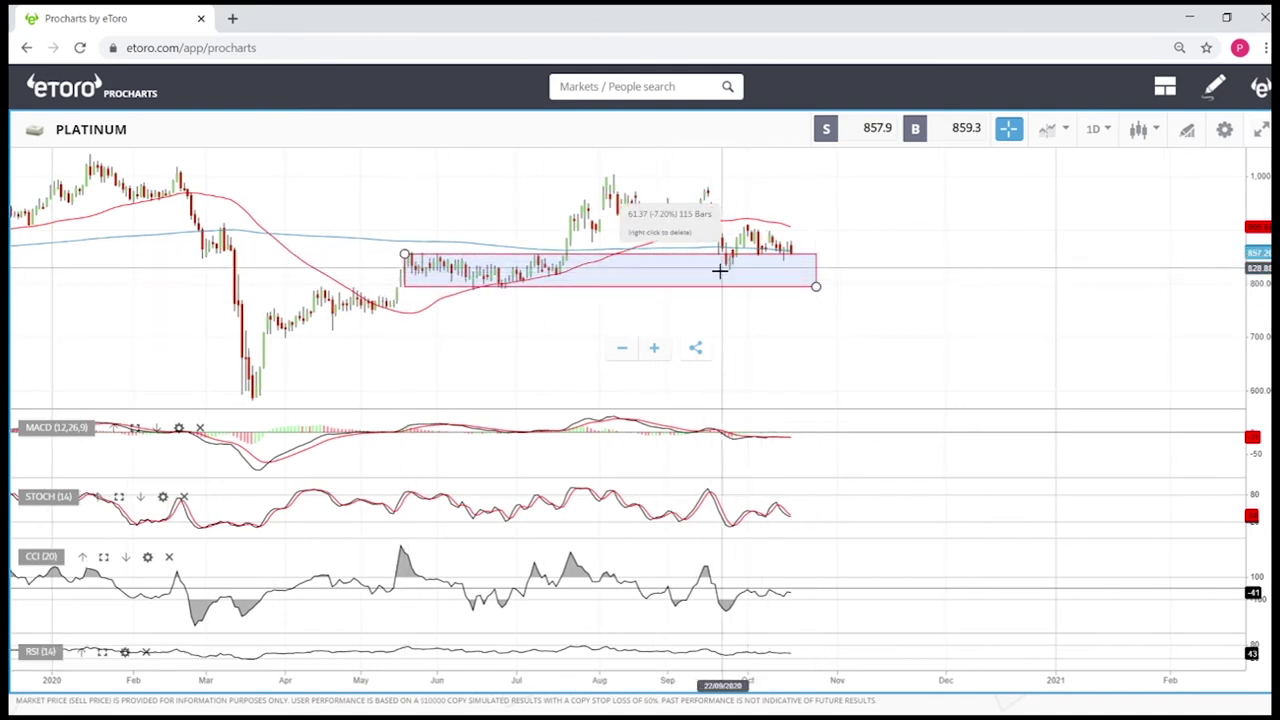
left_click(1188, 134)
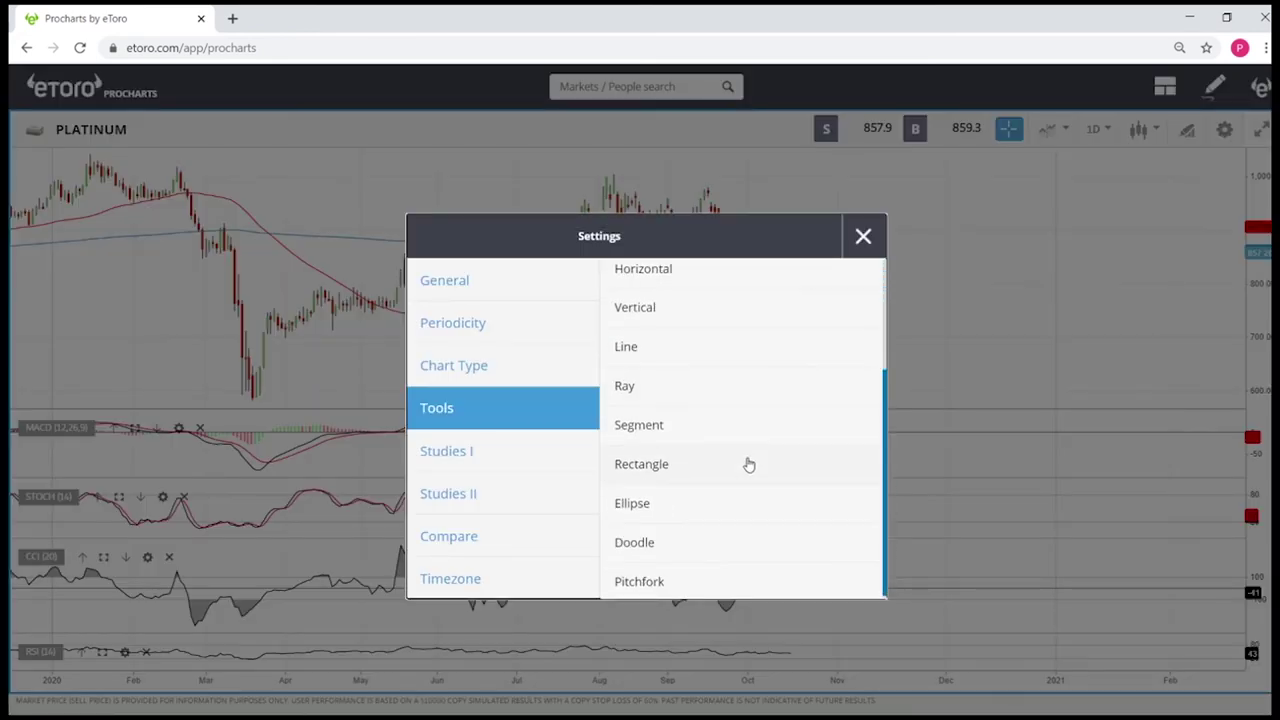
left_click(702, 464)
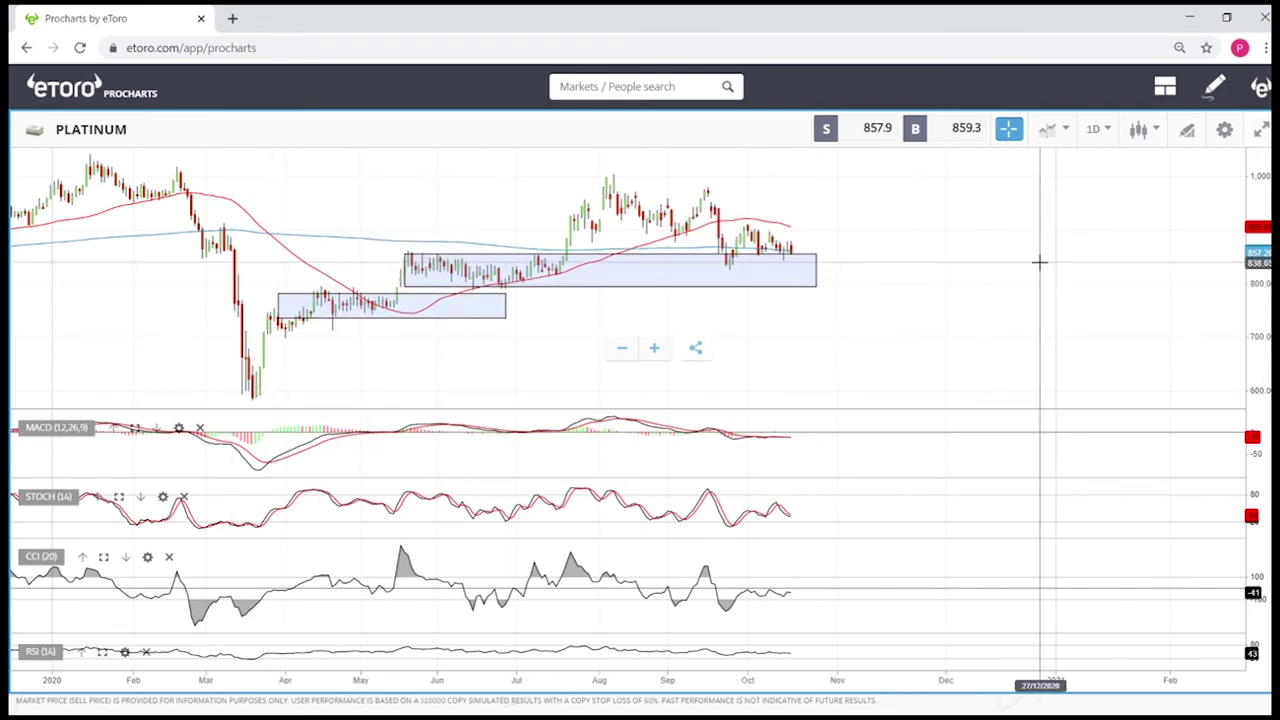
Step: Compare PLATINUM's recent candles and longer-term price swings with the two rectangles and the moving averages
scroll(1037, 260, "up", 5)
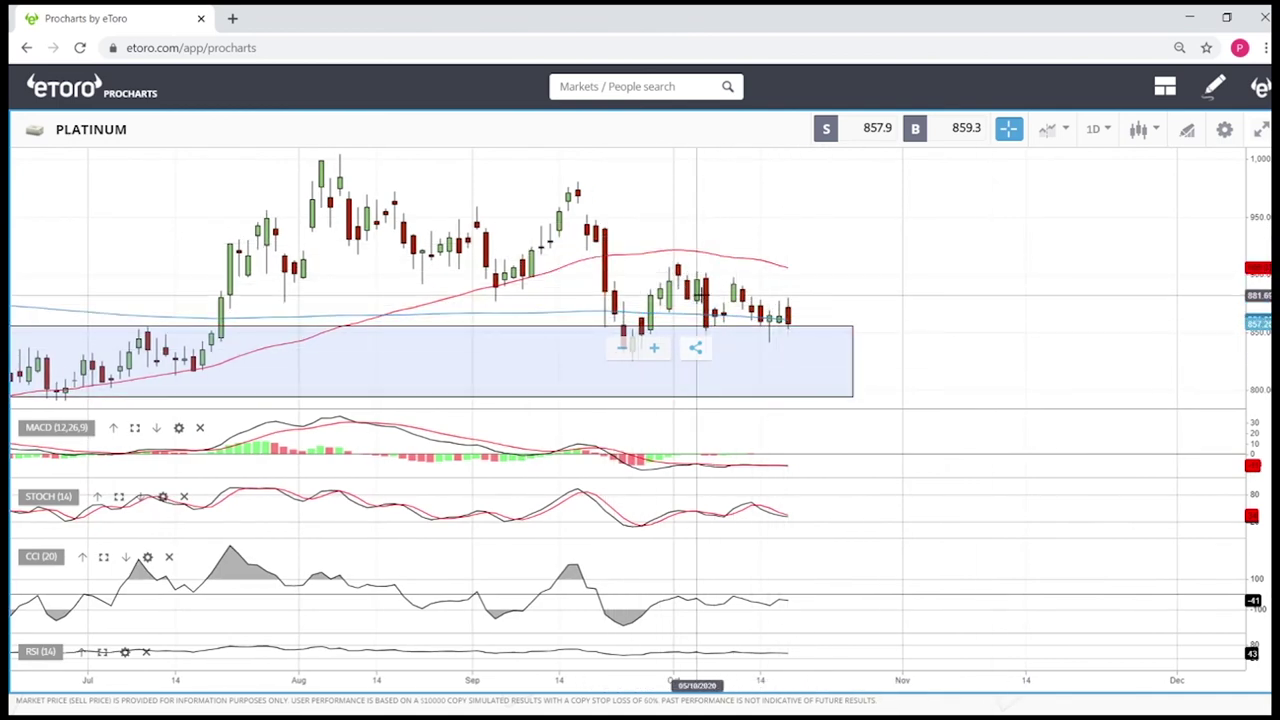
scroll(977, 277, "down", 5)
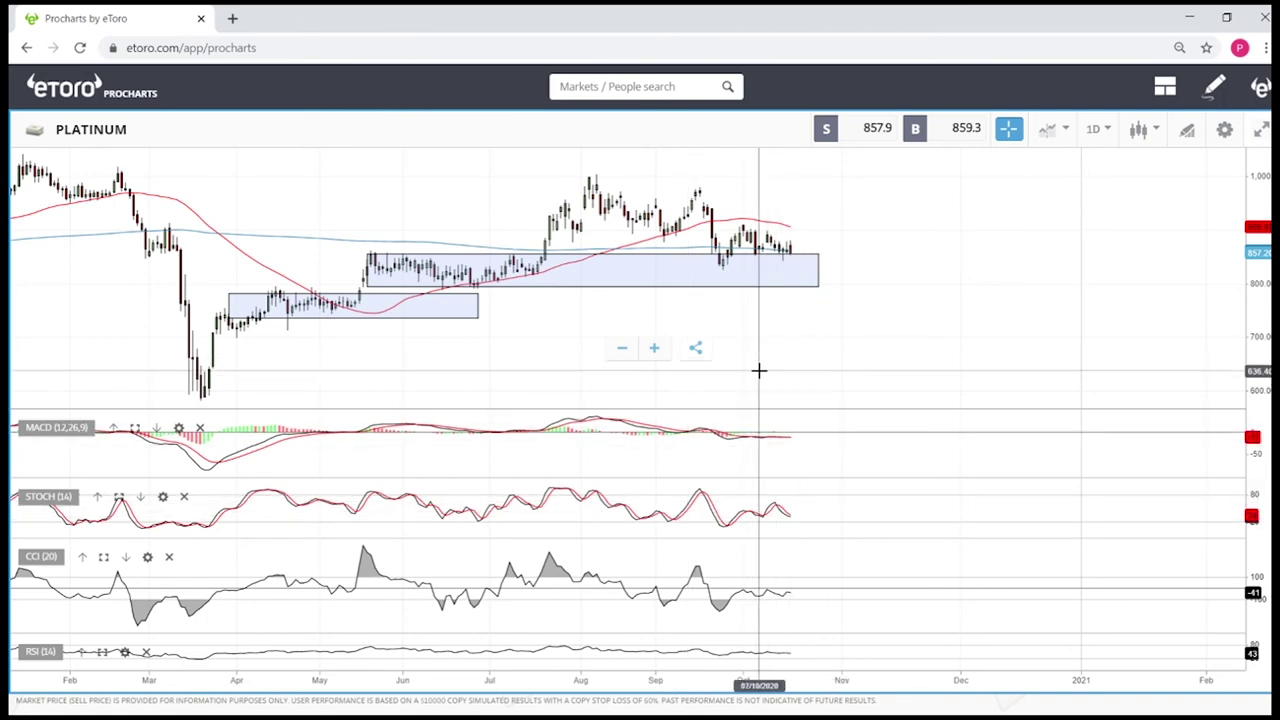
scroll(862, 381, "up", 5)
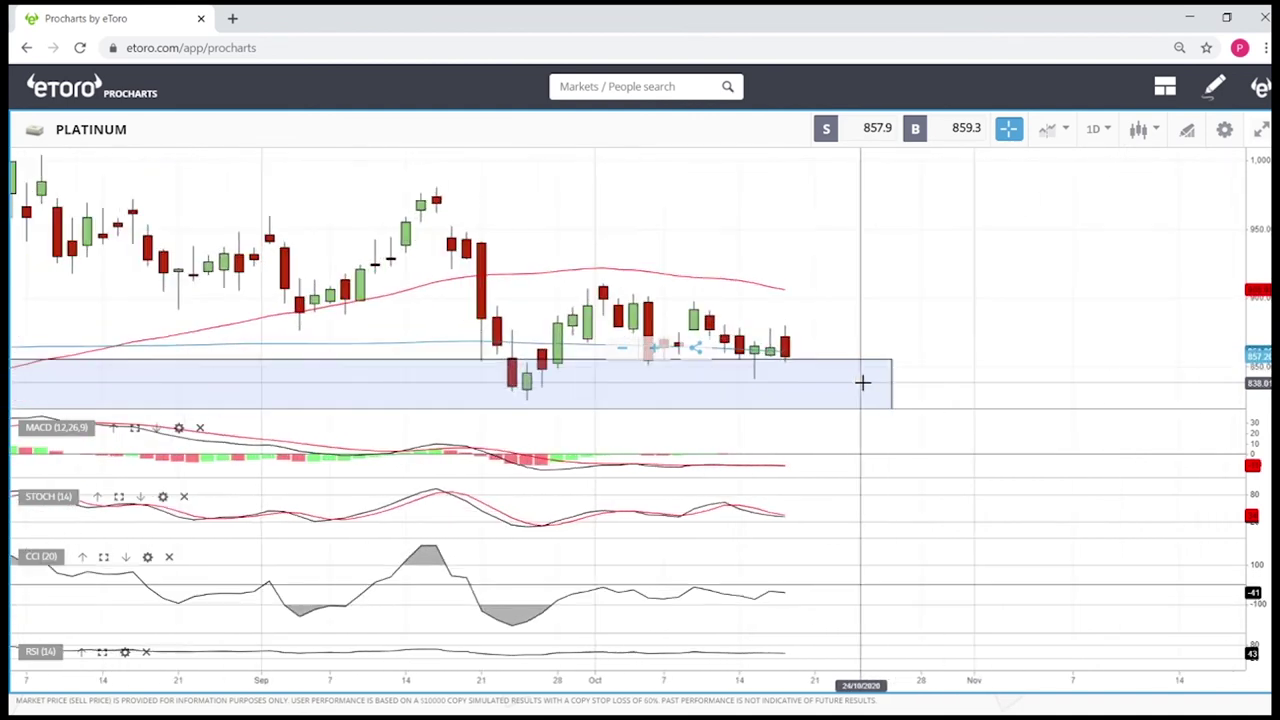
scroll(862, 381, "down", 4)
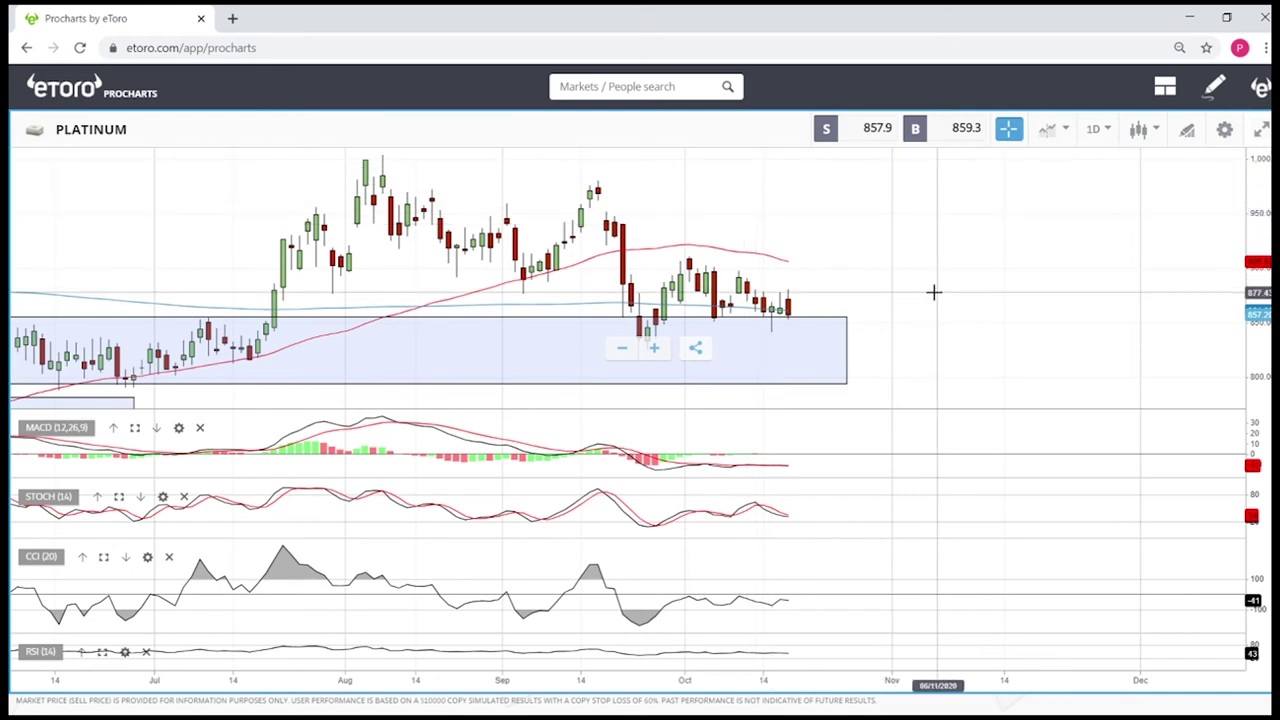
scroll(933, 291, "down", 3)
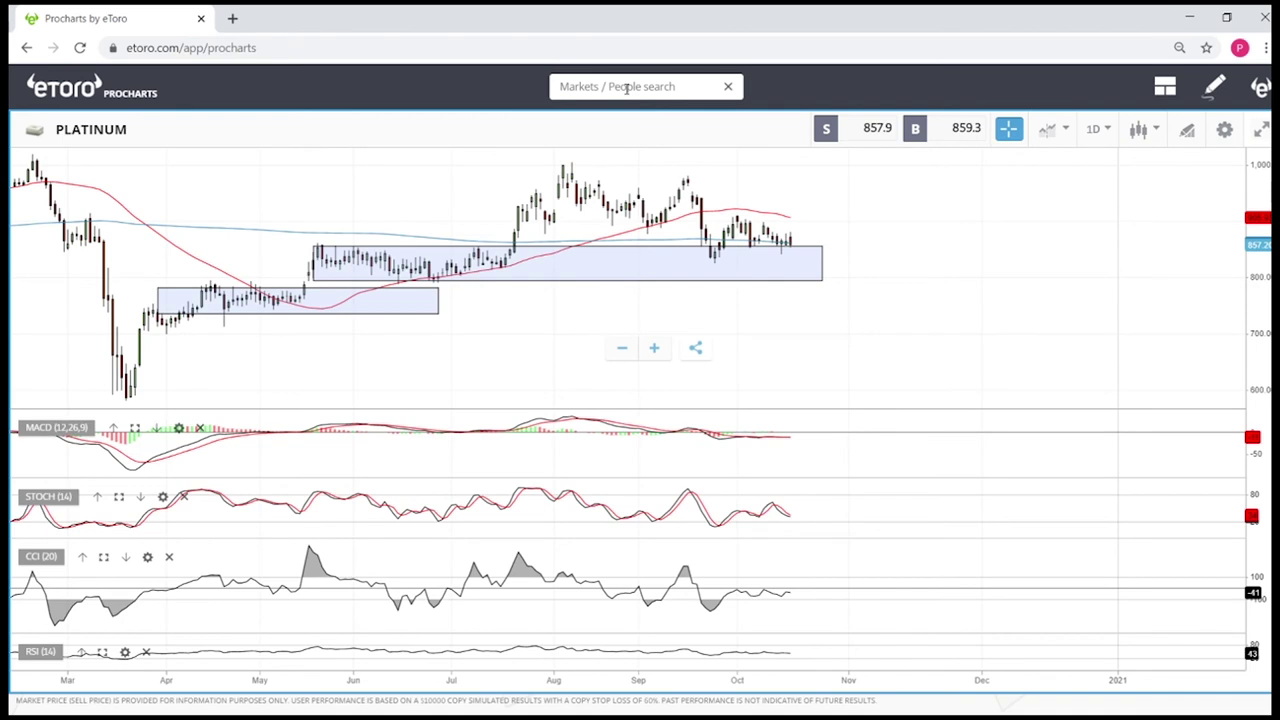
Step: Search the markets for sugar and open the SUGAR chart
left_click(626, 88)
type("su")
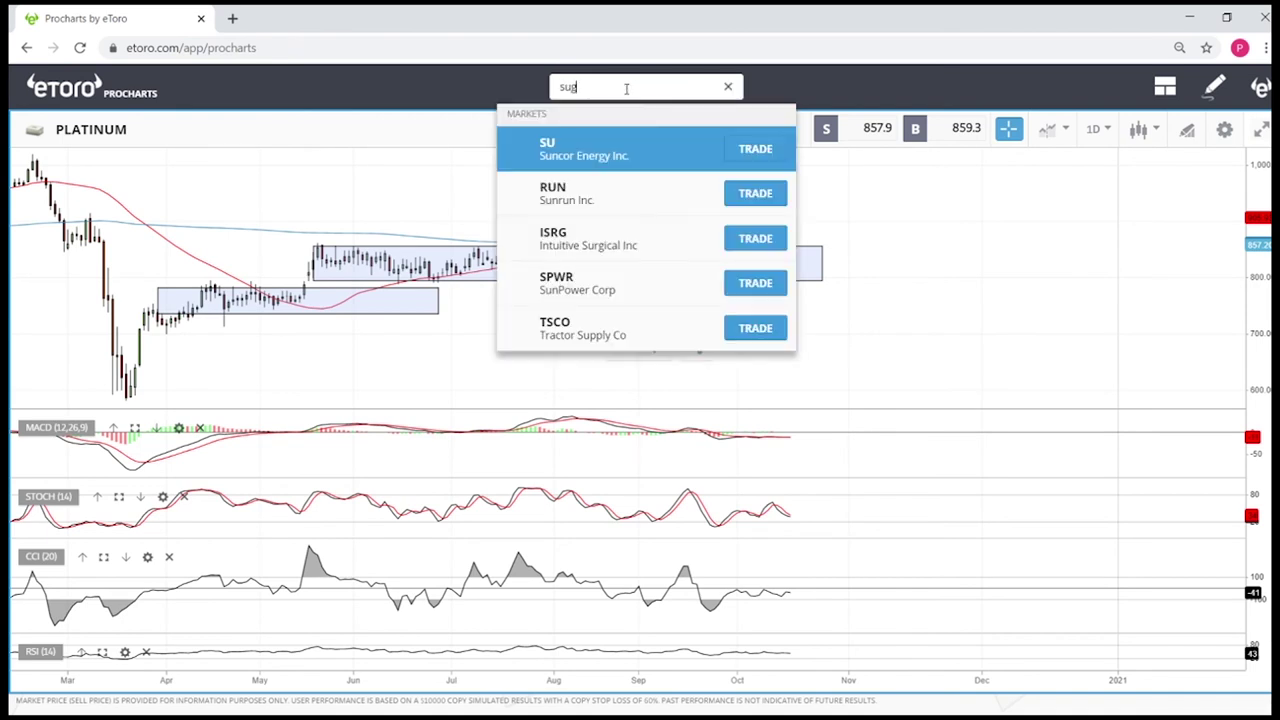
type("g")
left_click(597, 147)
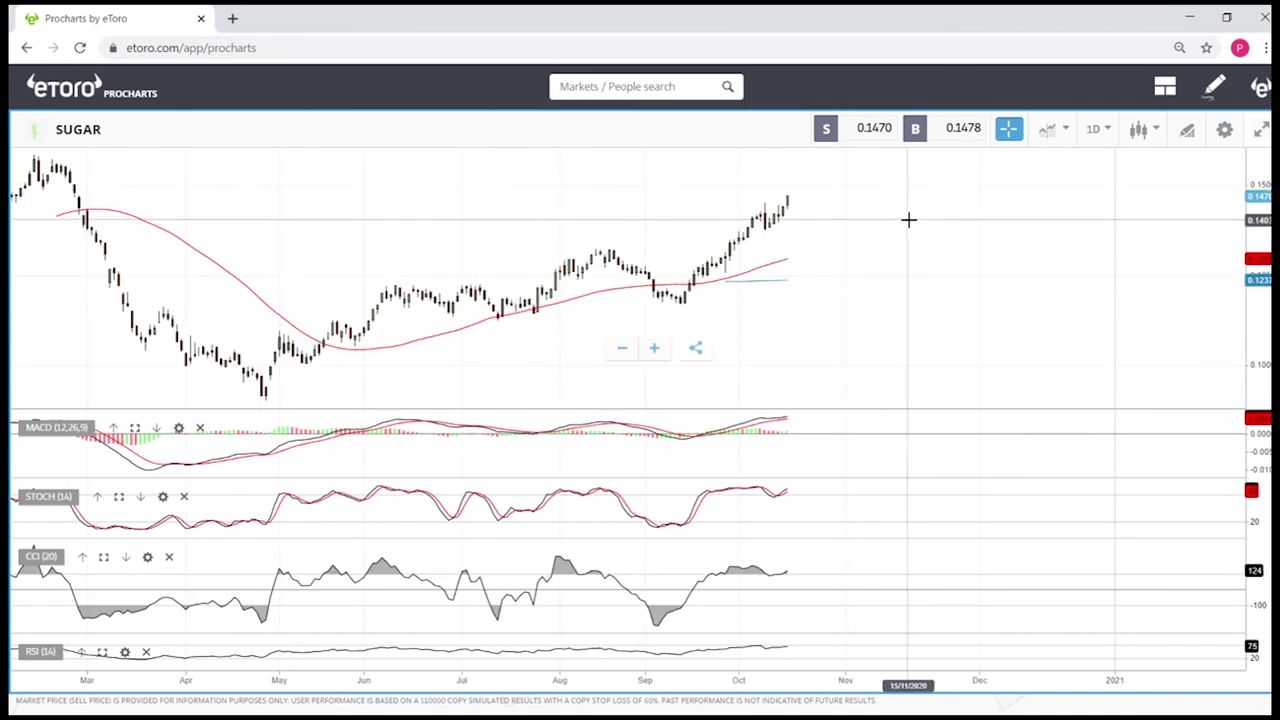
Step: Examine SUGAR's recent candles and full price history against the February high, the moving averages and the indicators
scroll(878, 224, "up", 3)
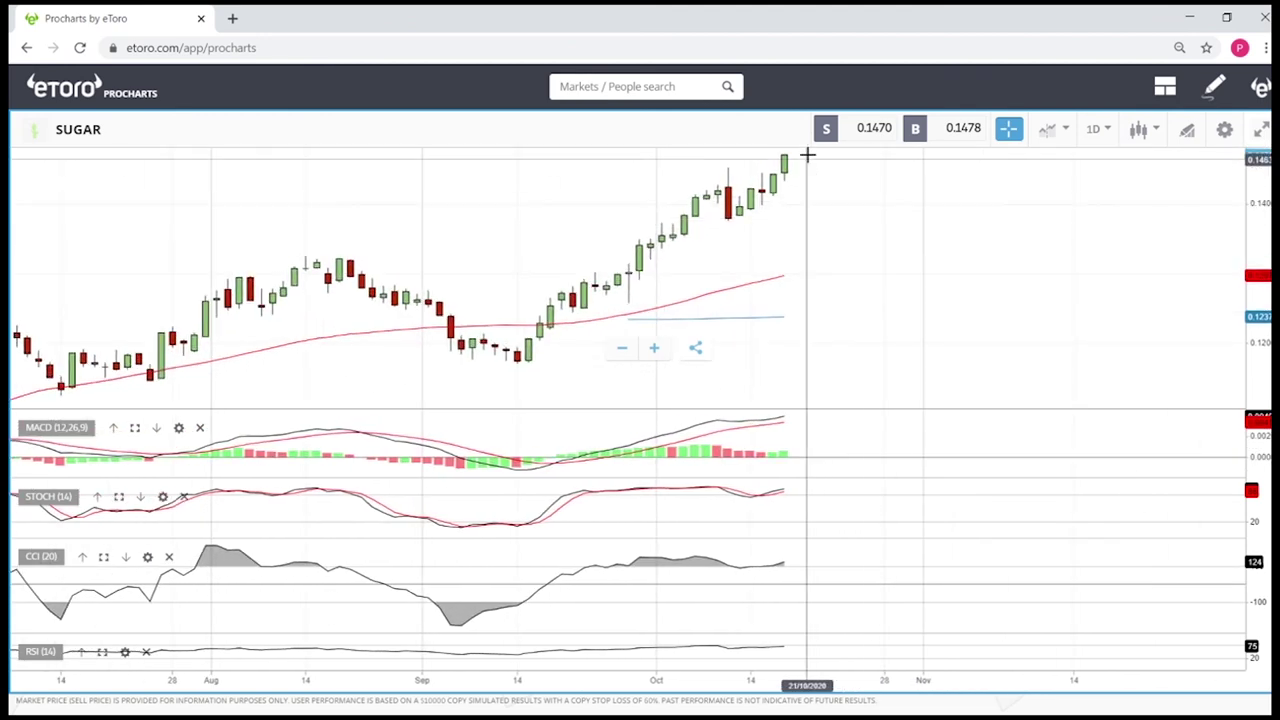
scroll(1020, 330, "down", 5)
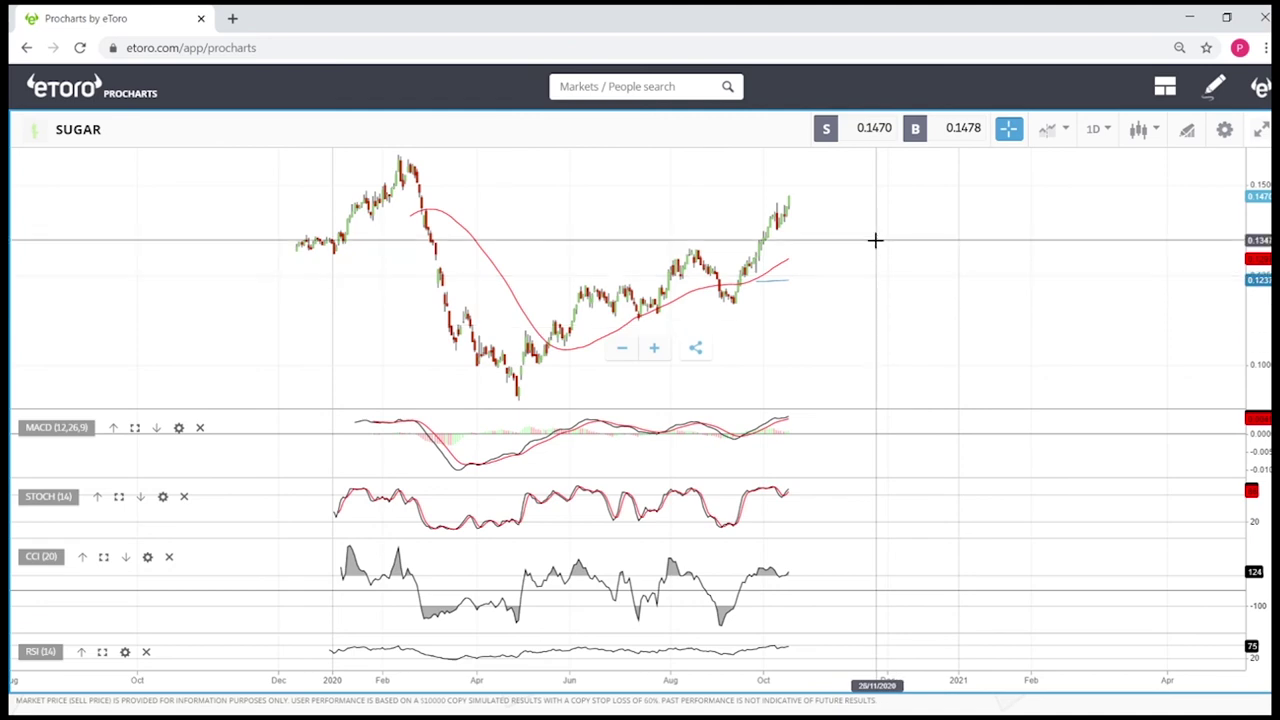
scroll(875, 235, "up", 5)
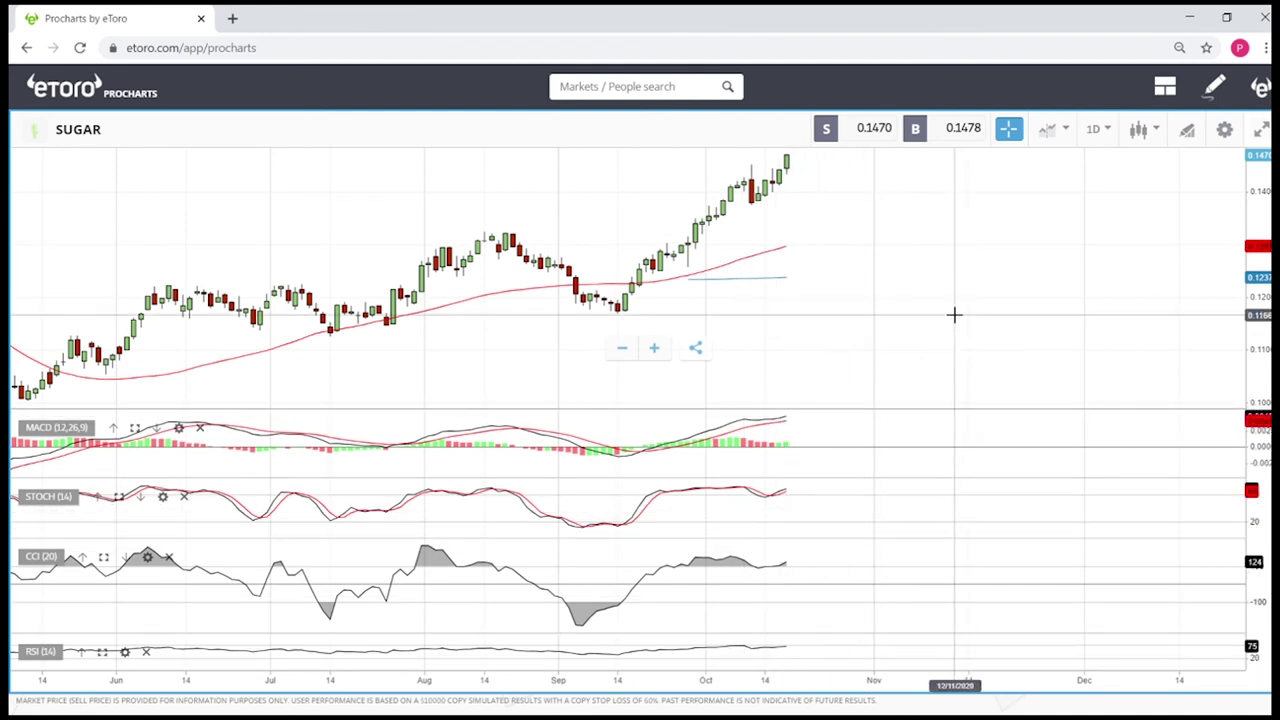
scroll(960, 255, "down", 8)
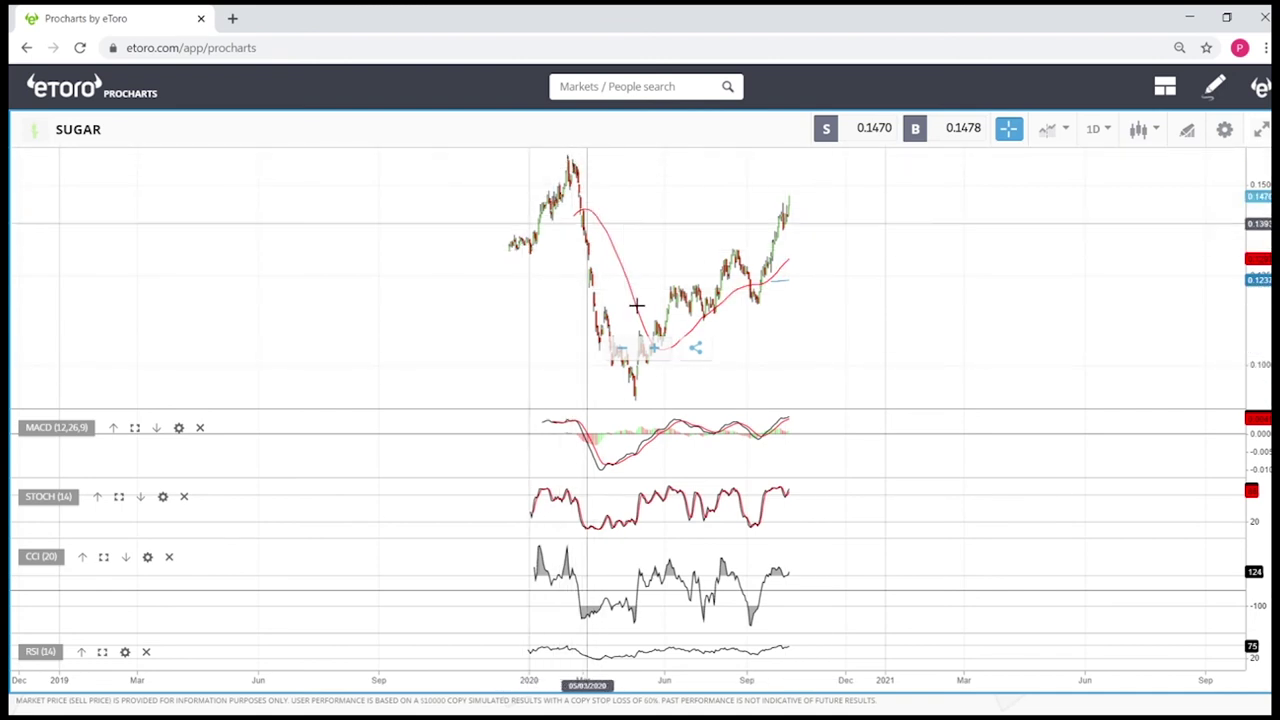
scroll(840, 257, "up", 5)
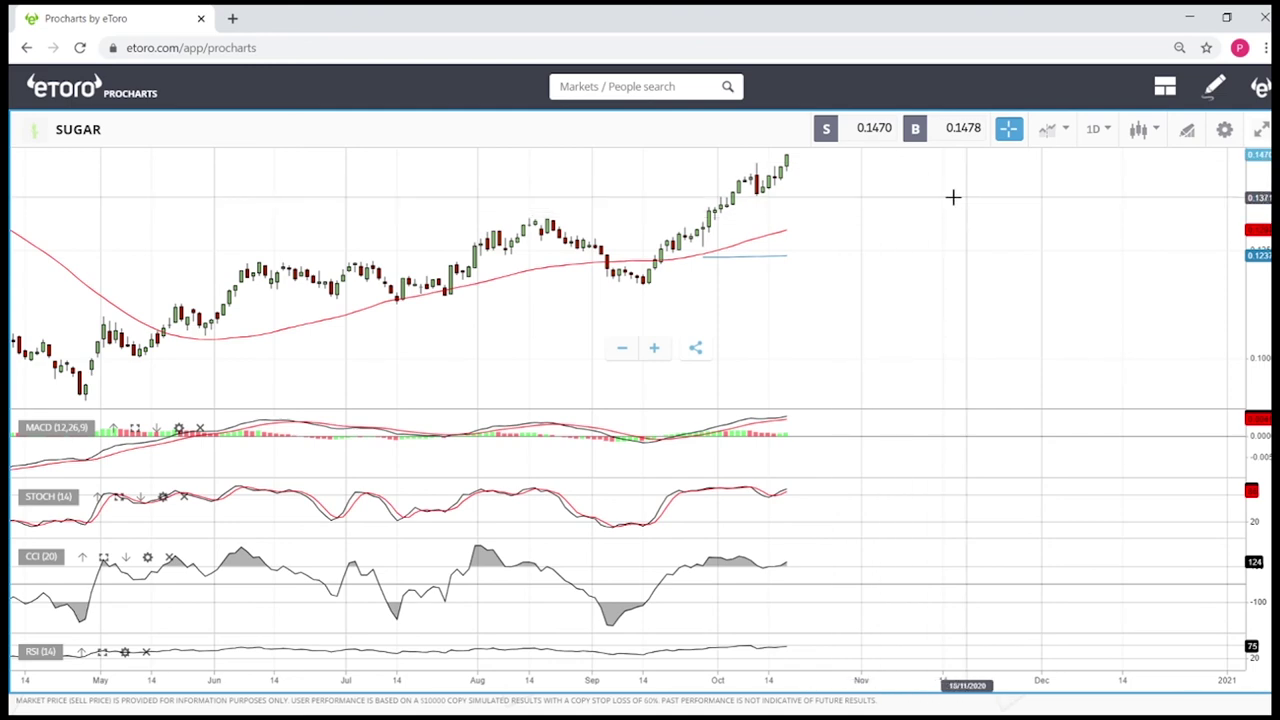
scroll(920, 213, "up", 2)
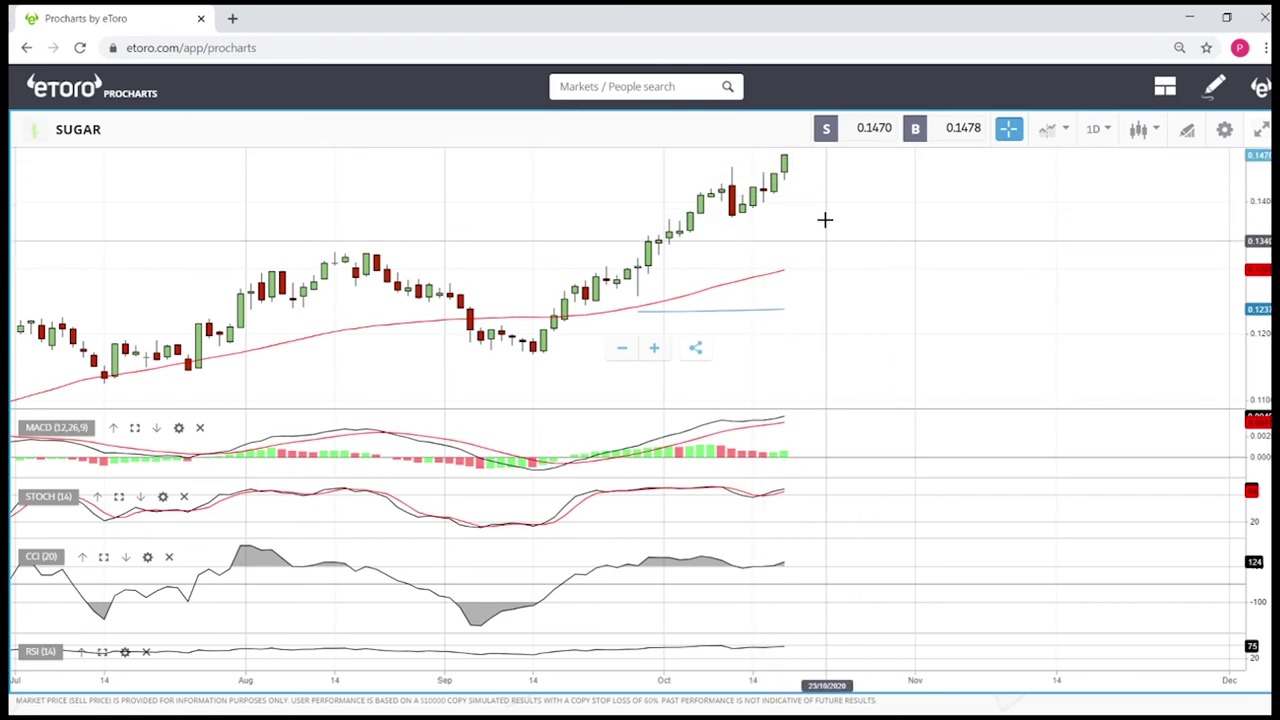
scroll(795, 190, "down", 5)
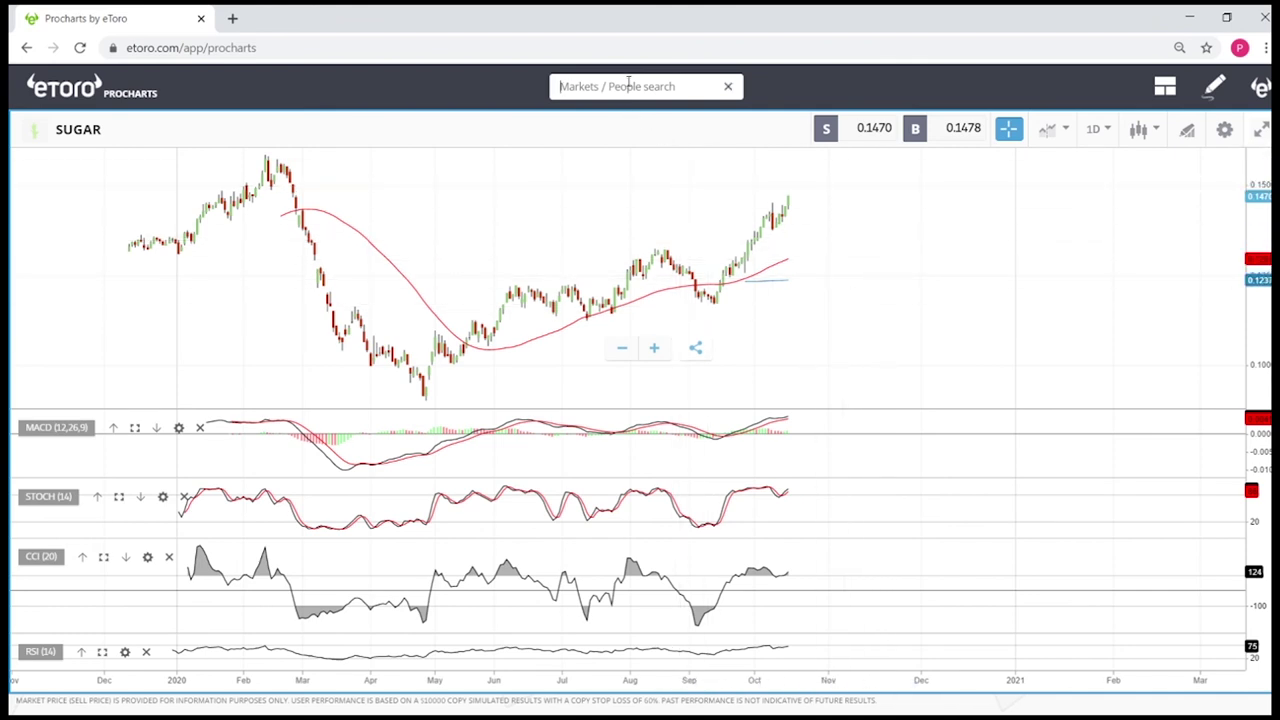
Step: Find and open the WHEAT chart, and review its most recent candles together with the MACD, STOCH, CCI and RSI indicators
type("he")
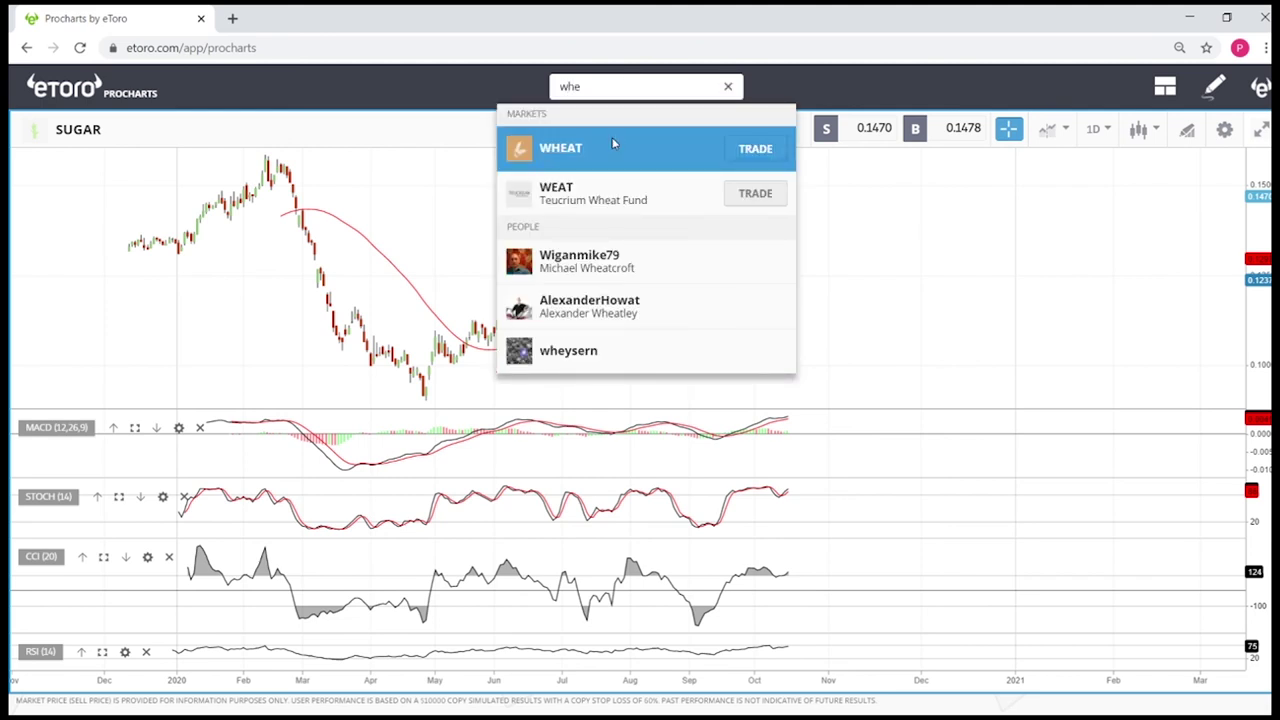
left_click(614, 147)
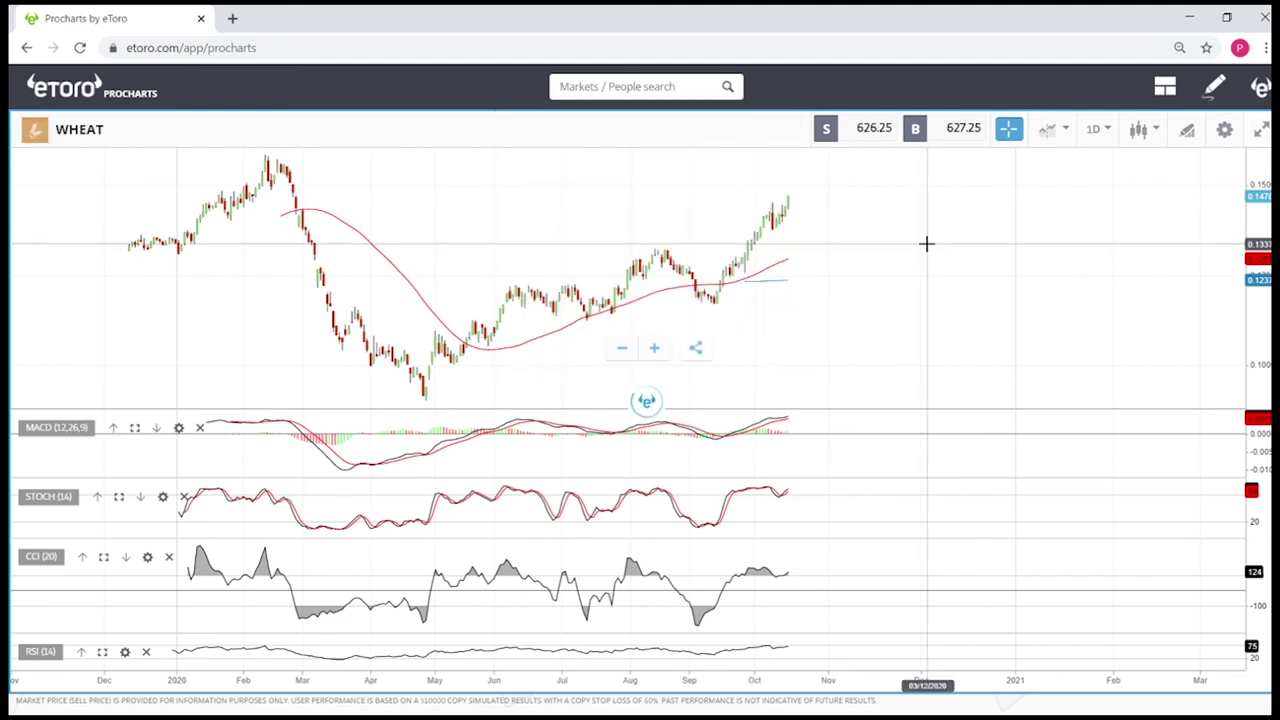
scroll(840, 212, "up", 5)
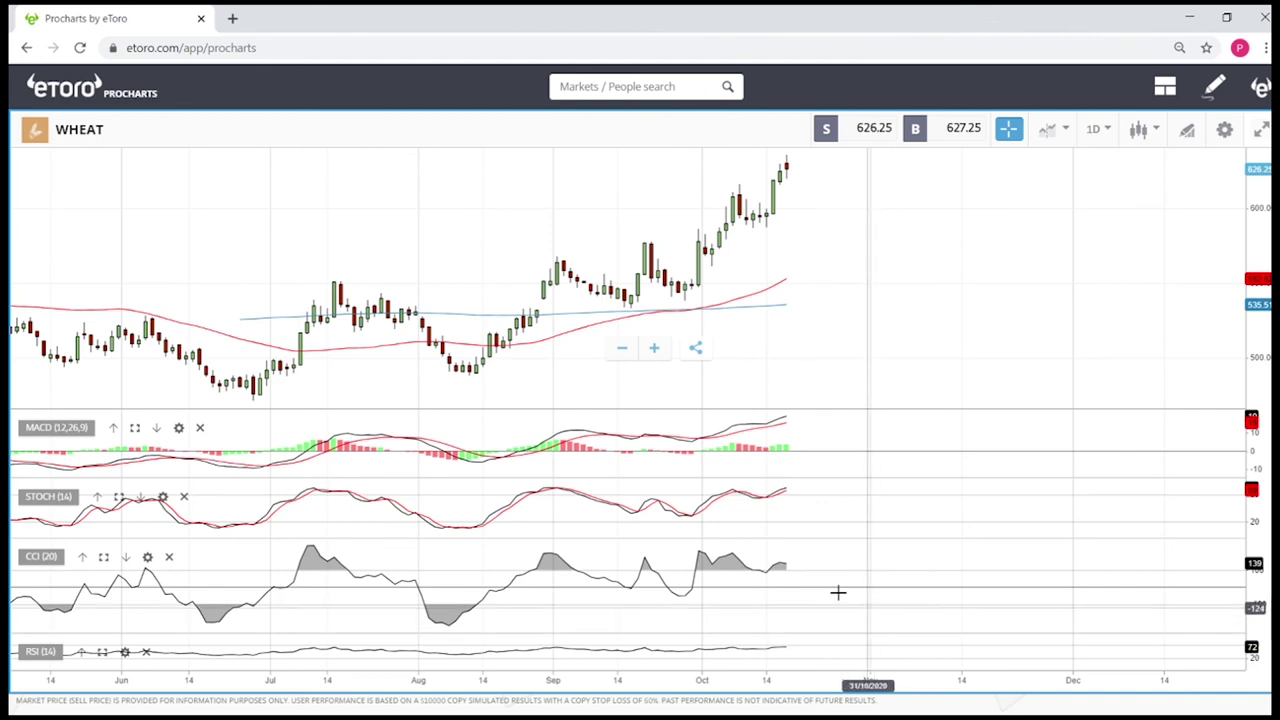
scroll(770, 570, "up", 2)
scroll(770, 570, "up", 1)
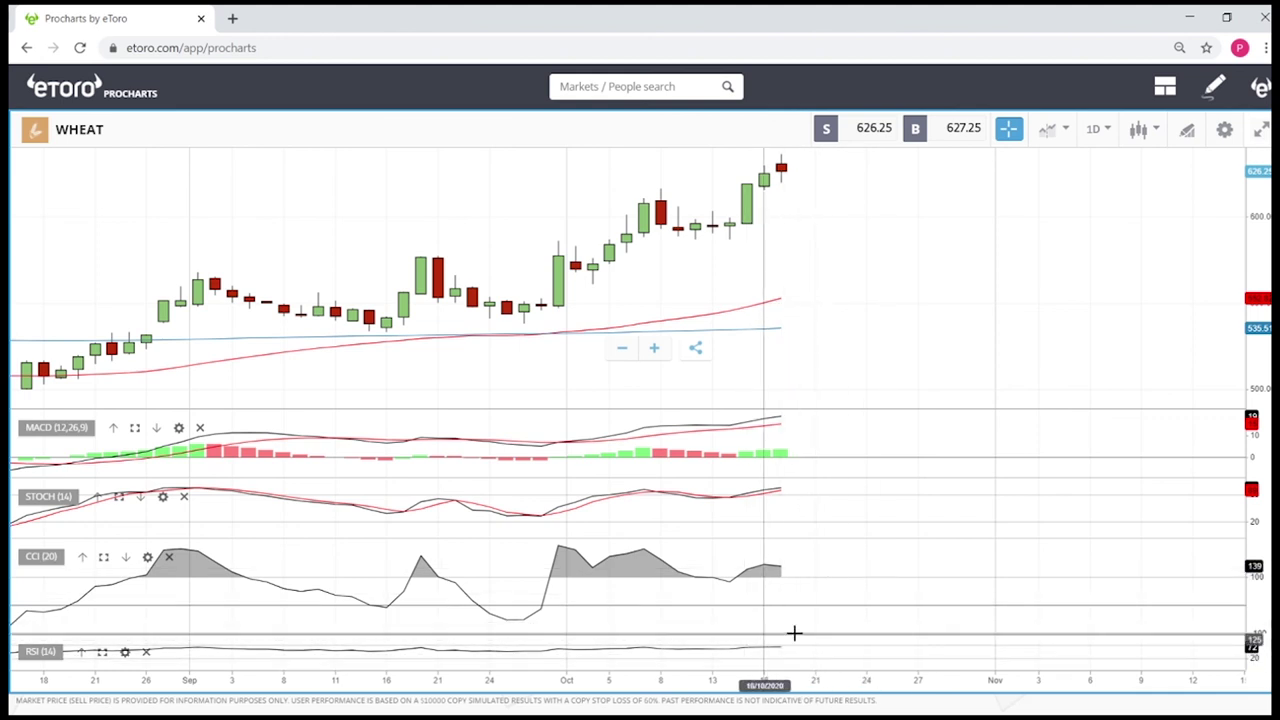
Step: Compare WHEAT's latest prices with the 200-period moving average and the highs and lows of its longer-term history
scroll(880, 433, "down", 3)
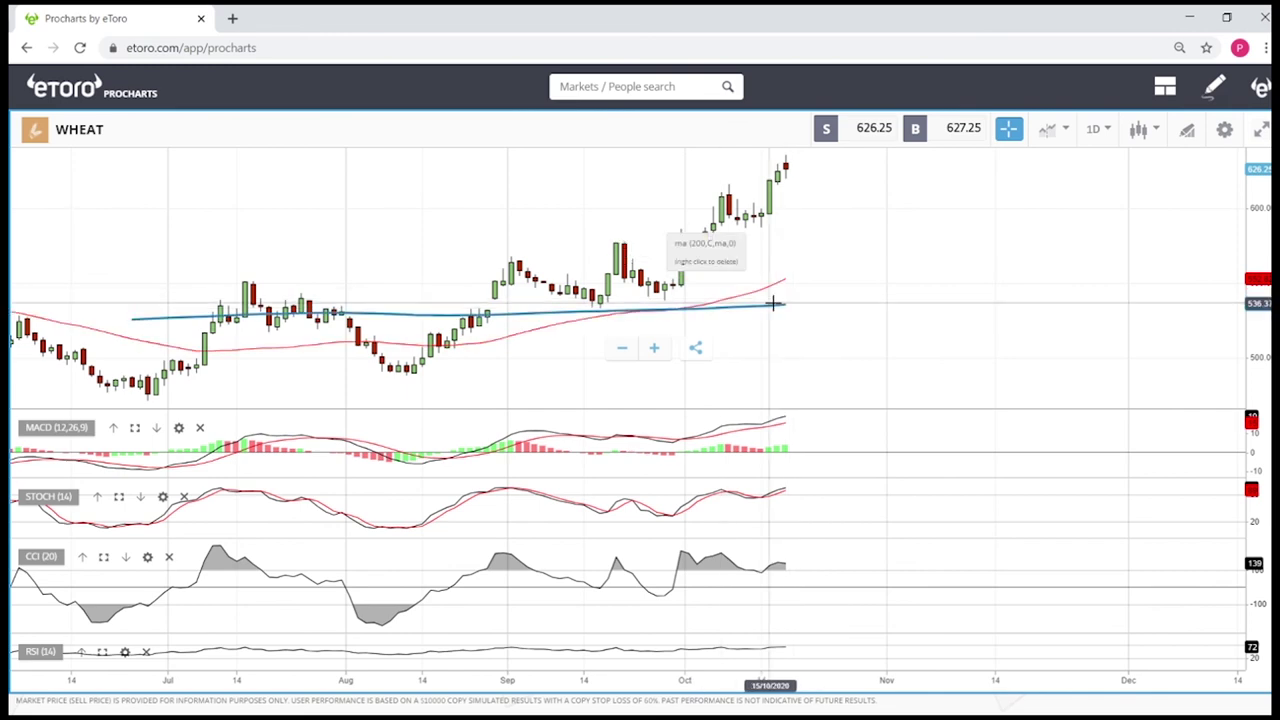
scroll(858, 230, "down", 4)
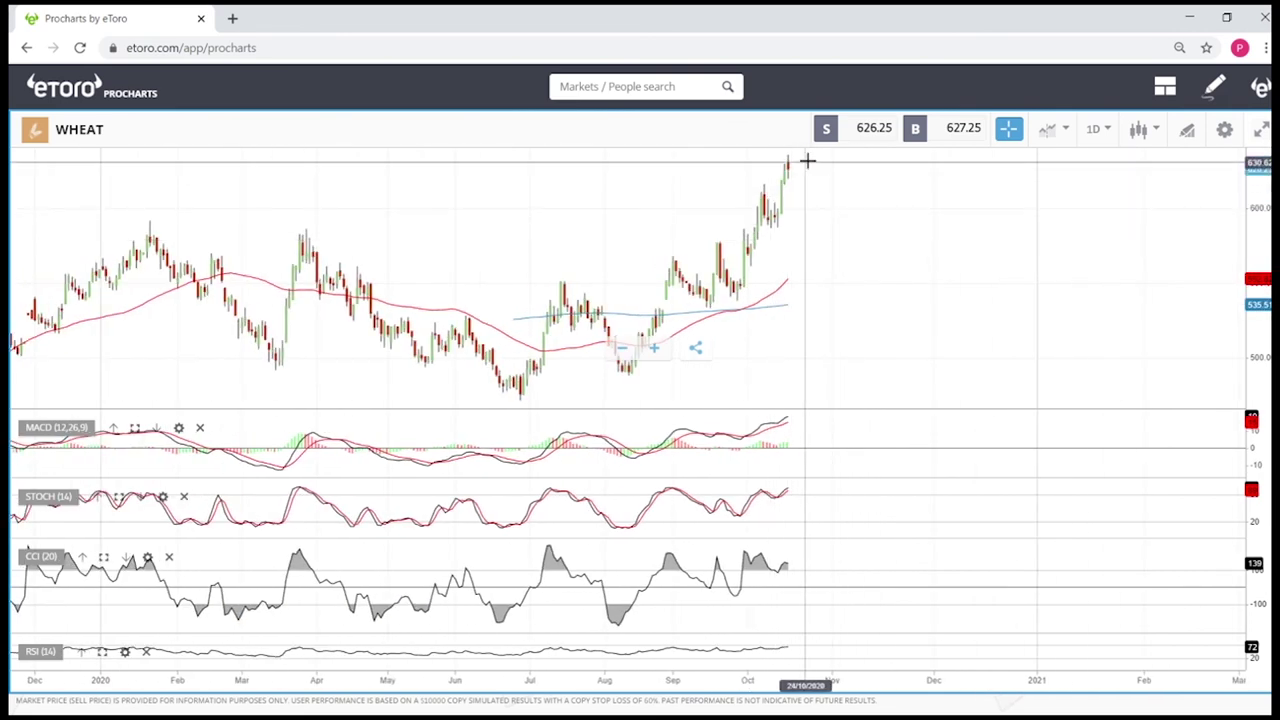
scroll(958, 262, "down", 3)
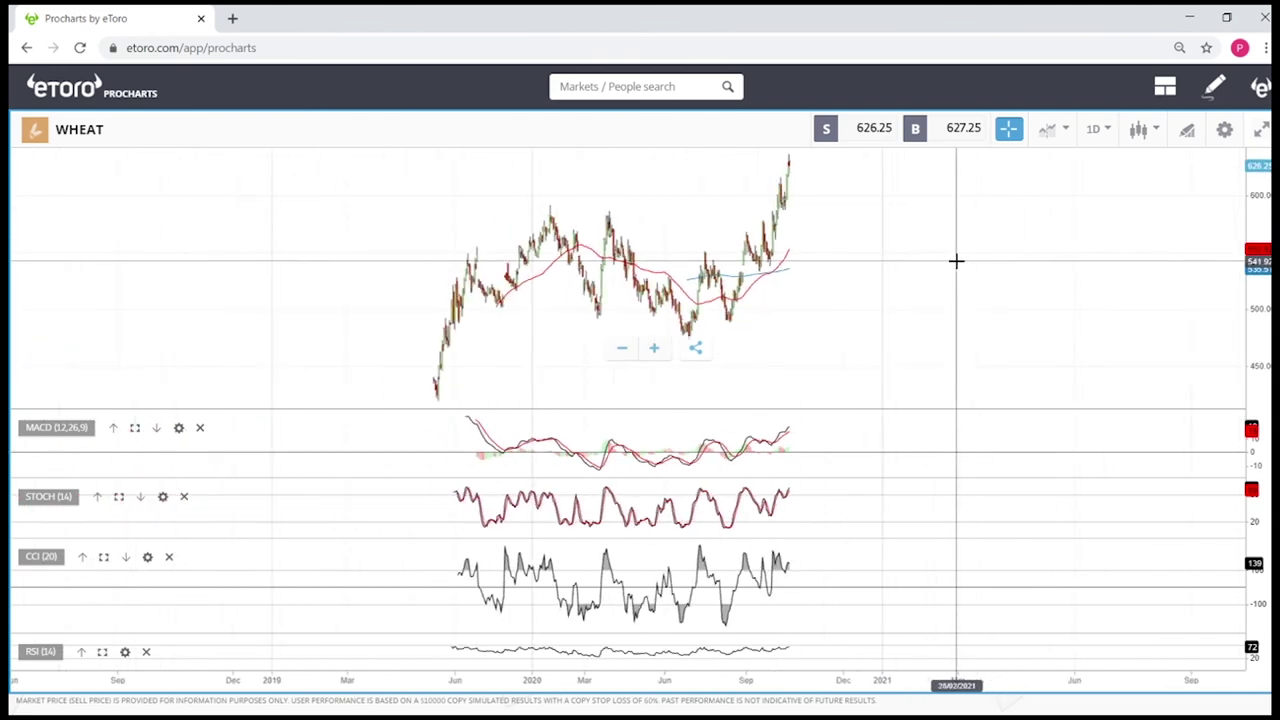
scroll(954, 265, "up", 3)
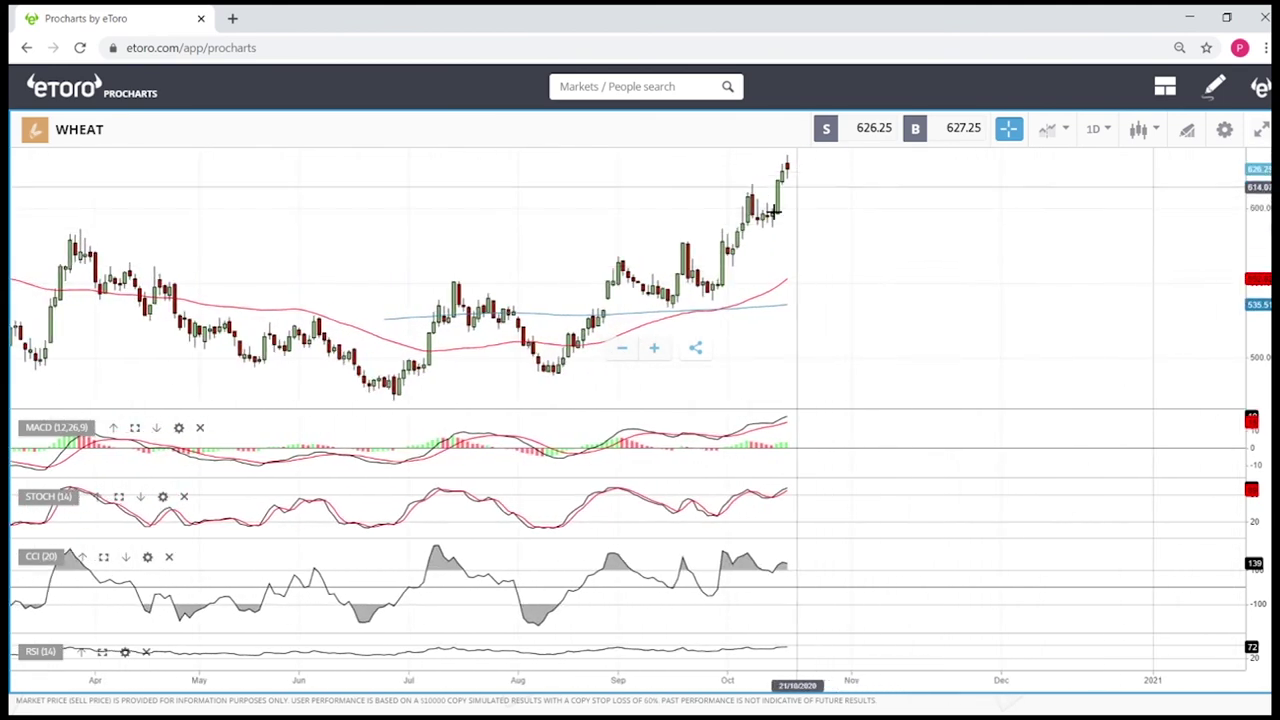